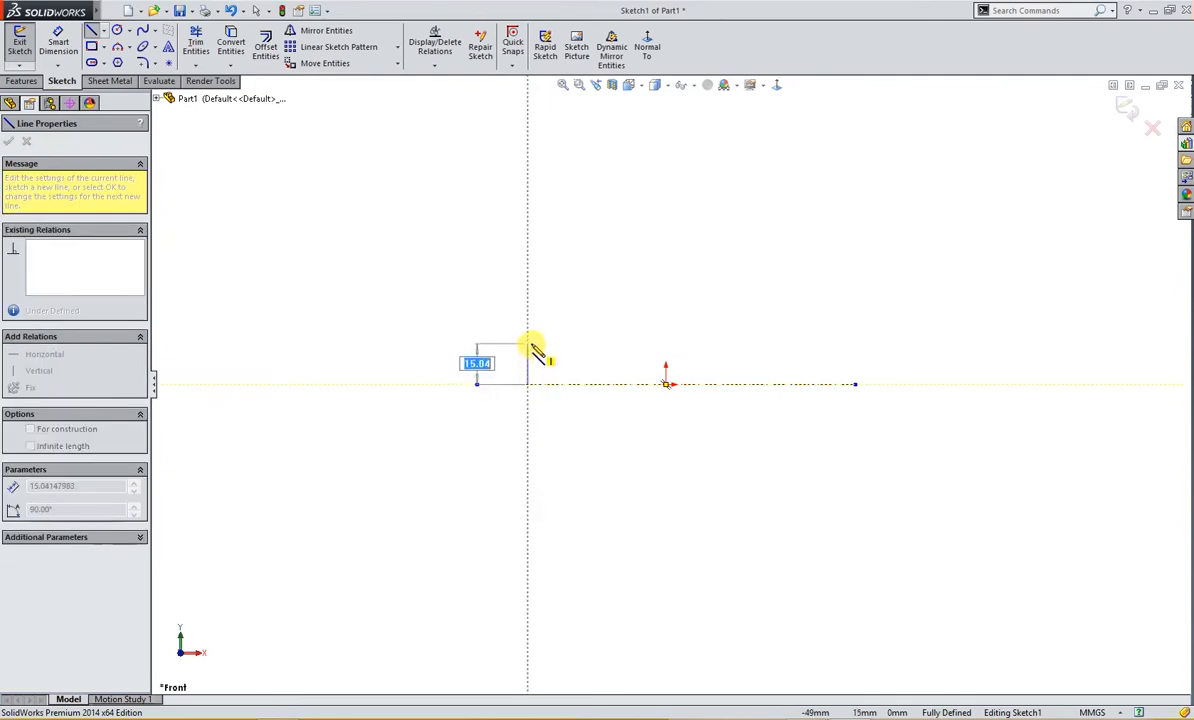
- Sketch the profile's left end edge about 14 mm high, a small step, a shoulder about 27 mm long and a shallow groove
{"action": "left_click", "coordinate": [529, 346]}
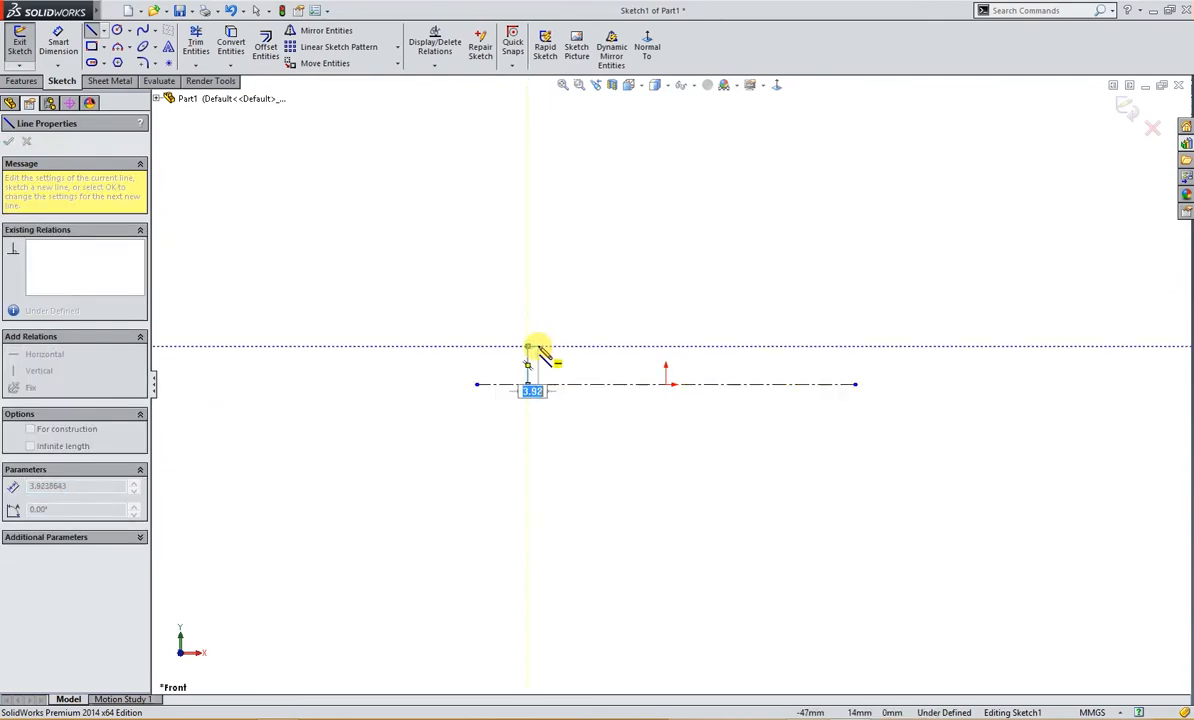
{"action": "left_click", "coordinate": [539, 347]}
{"action": "left_click", "coordinate": [539, 334]}
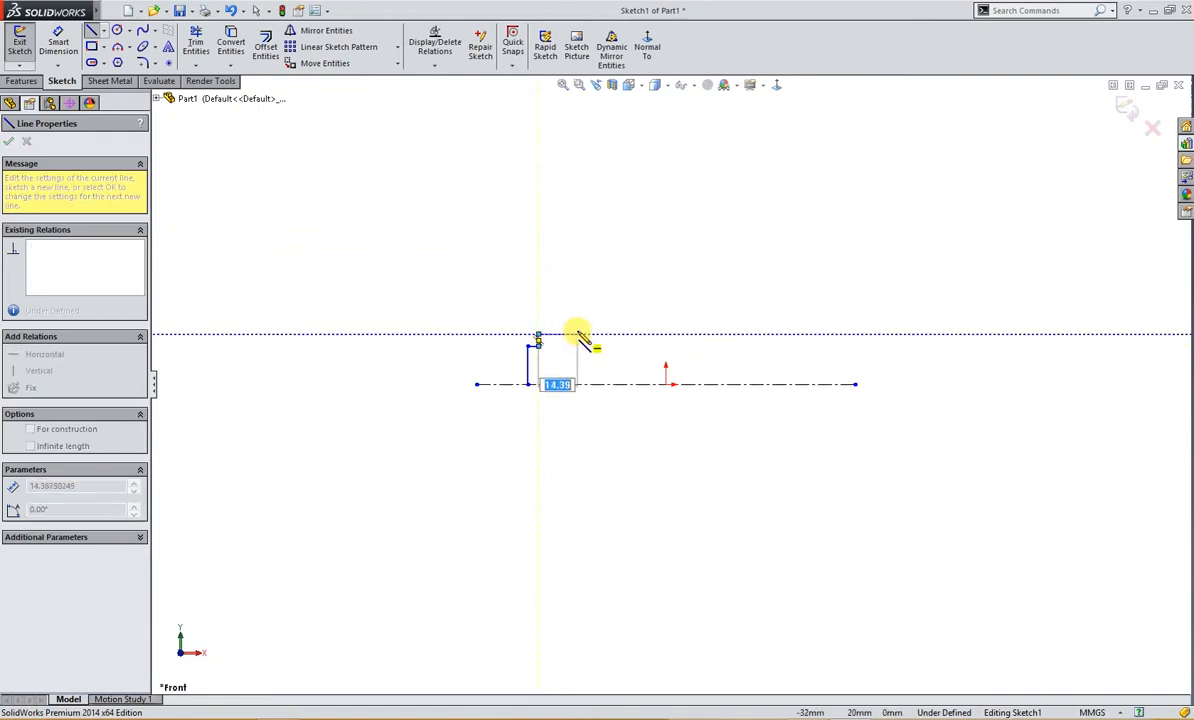
{"action": "left_click", "coordinate": [612, 335]}
{"action": "left_click", "coordinate": [612, 352]}
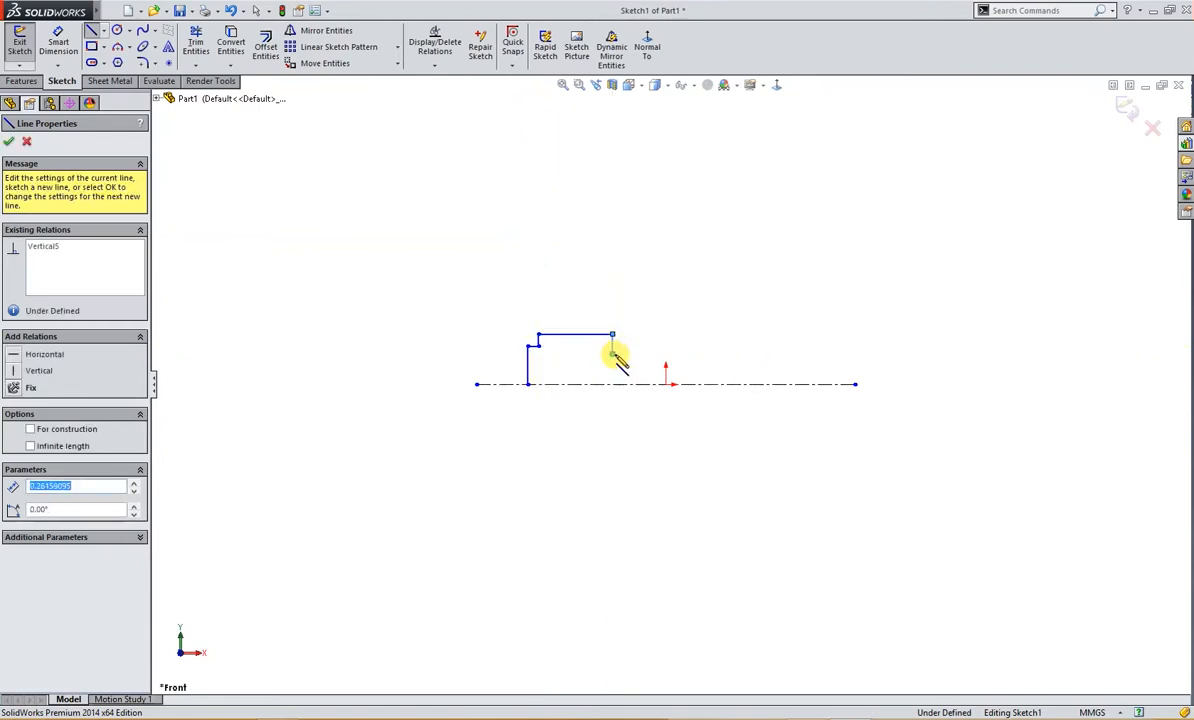
{"action": "left_click", "coordinate": [677, 350]}
{"action": "left_click", "coordinate": [677, 336]}
- Sketch the right shoulder, a small end step and an end edge about 14 mm high, then close the profile along the centerline
{"action": "left_click", "coordinate": [785, 337]}
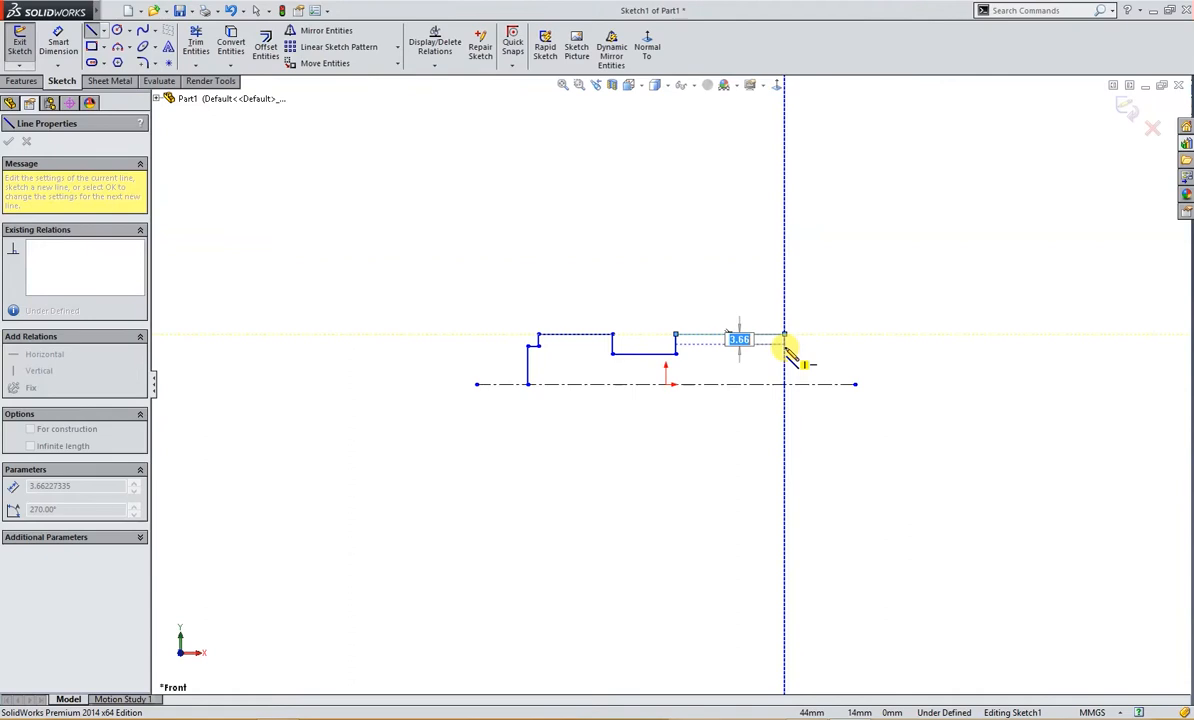
{"action": "left_click", "coordinate": [785, 346]}
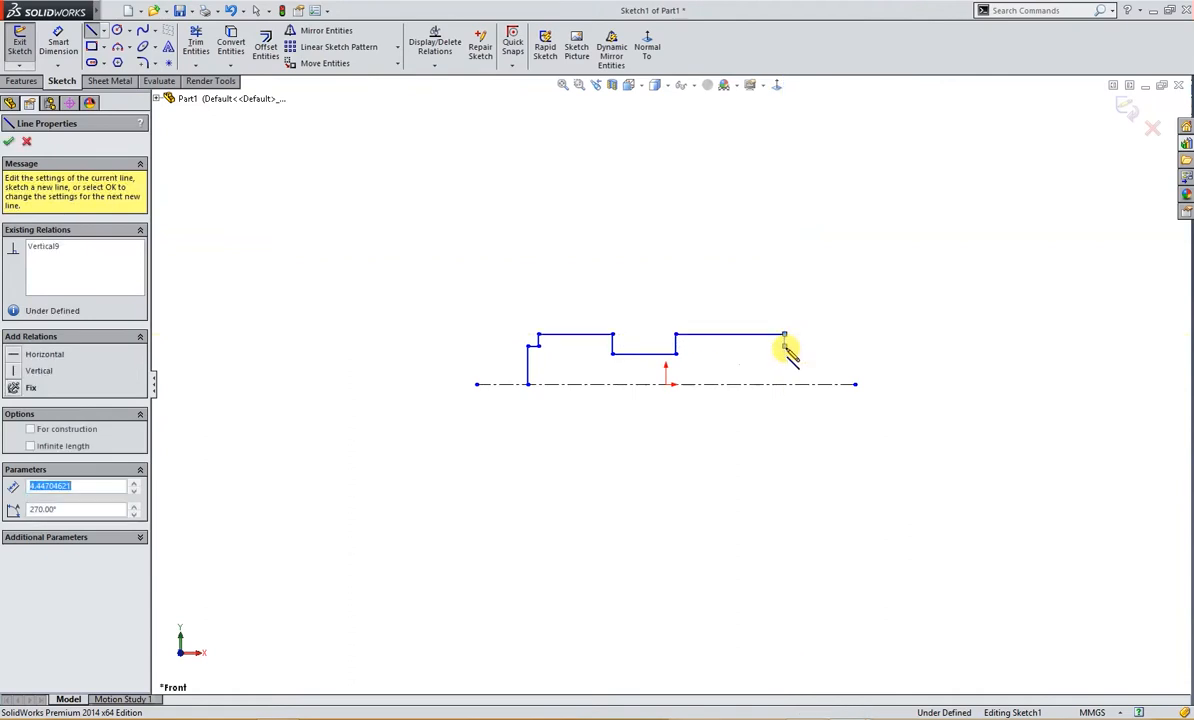
{"action": "left_click", "coordinate": [797, 347]}
{"action": "left_click", "coordinate": [799, 384]}
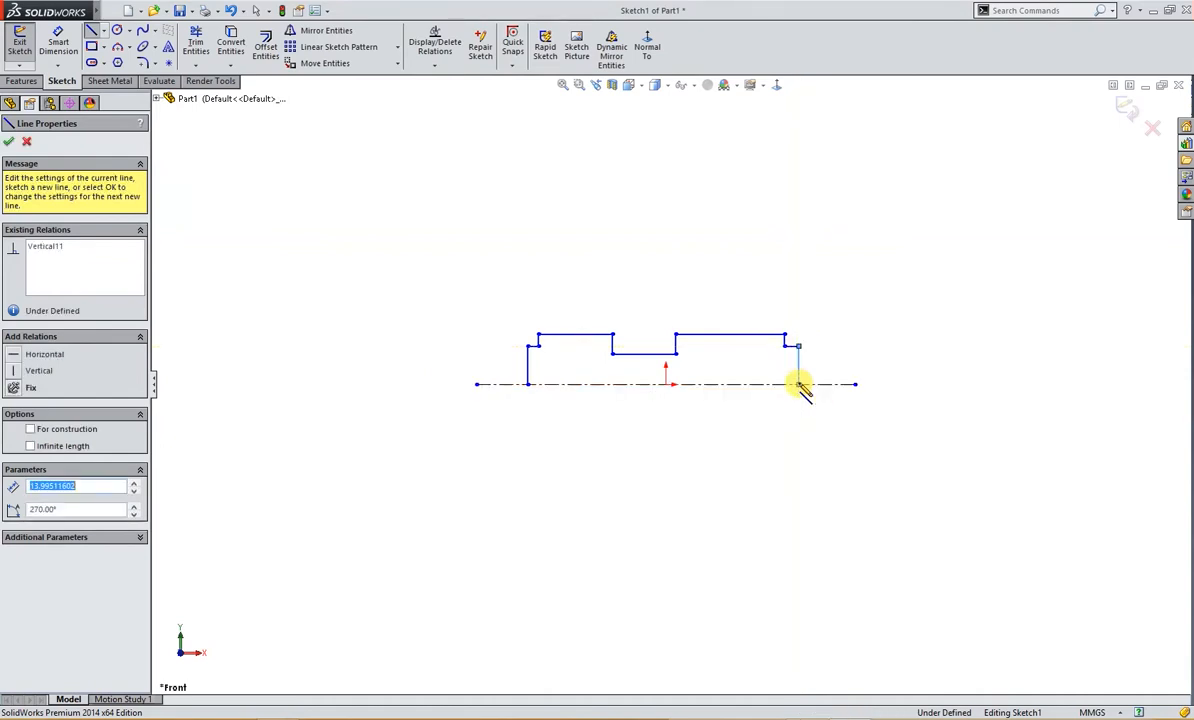
{"action": "left_click", "coordinate": [528, 384]}
{"action": "key", "text": "Escape"}
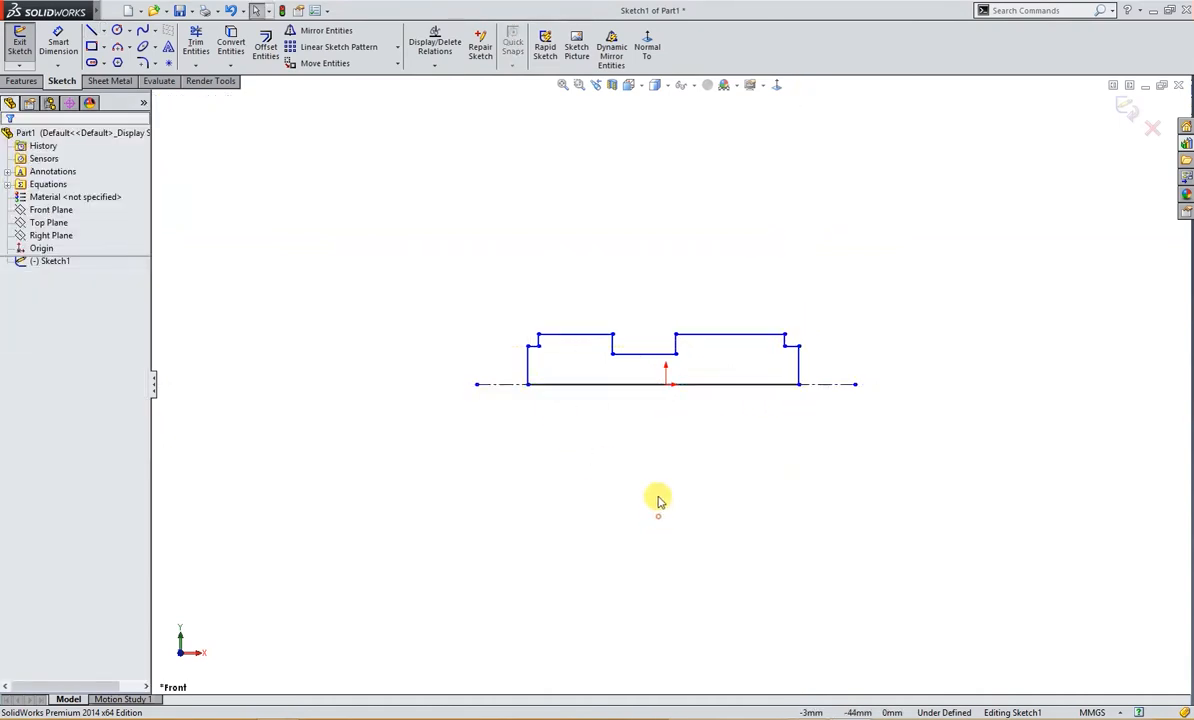
- Dimension the left shoulder's length at 18 mm
{"action": "right_click_drag", "start_coordinate": [658, 498], "coordinate": [658, 443]}
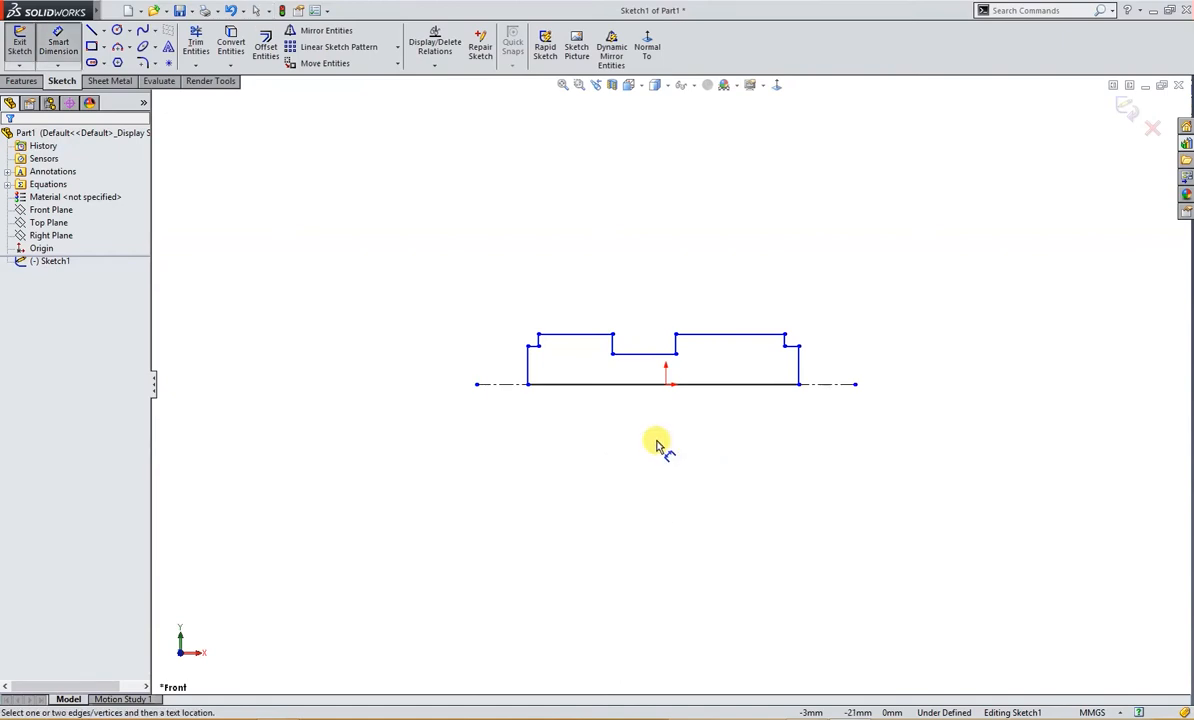
{"action": "left_click", "coordinate": [555, 340]}
{"action": "left_click", "coordinate": [567, 308]}
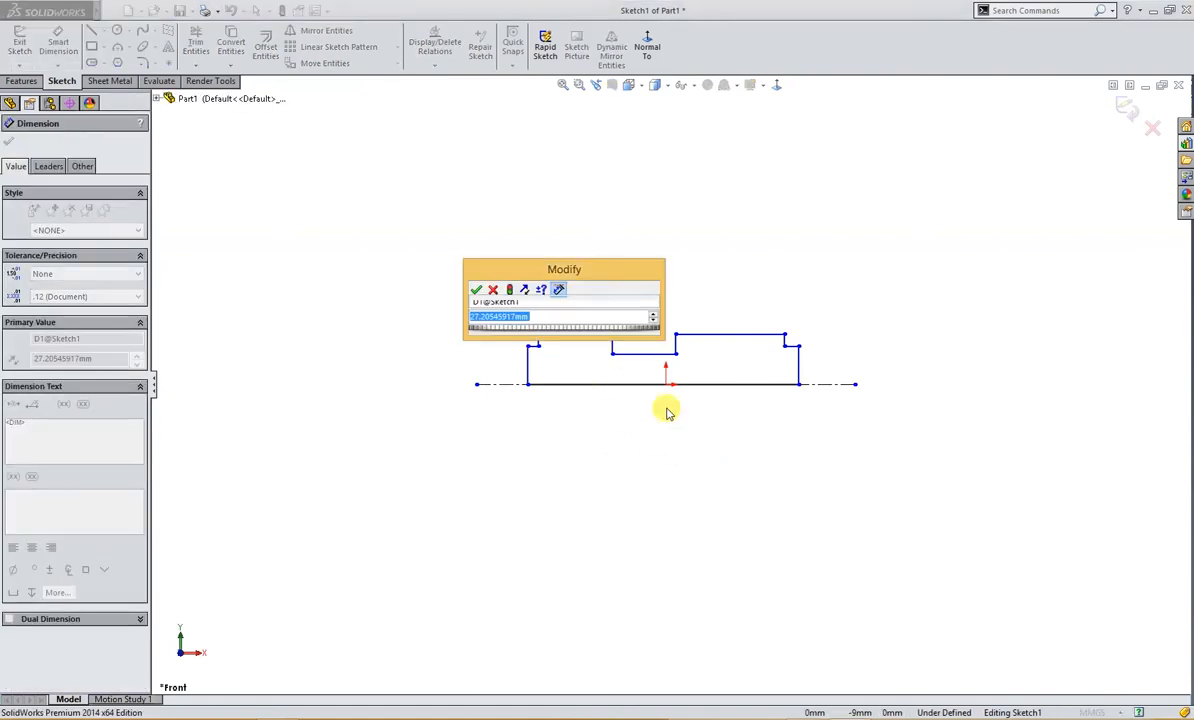
{"action": "type", "text": "2"}
{"action": "key", "text": "BackSpace"}
{"action": "type", "text": "18"}
{"action": "key", "text": "Return"}
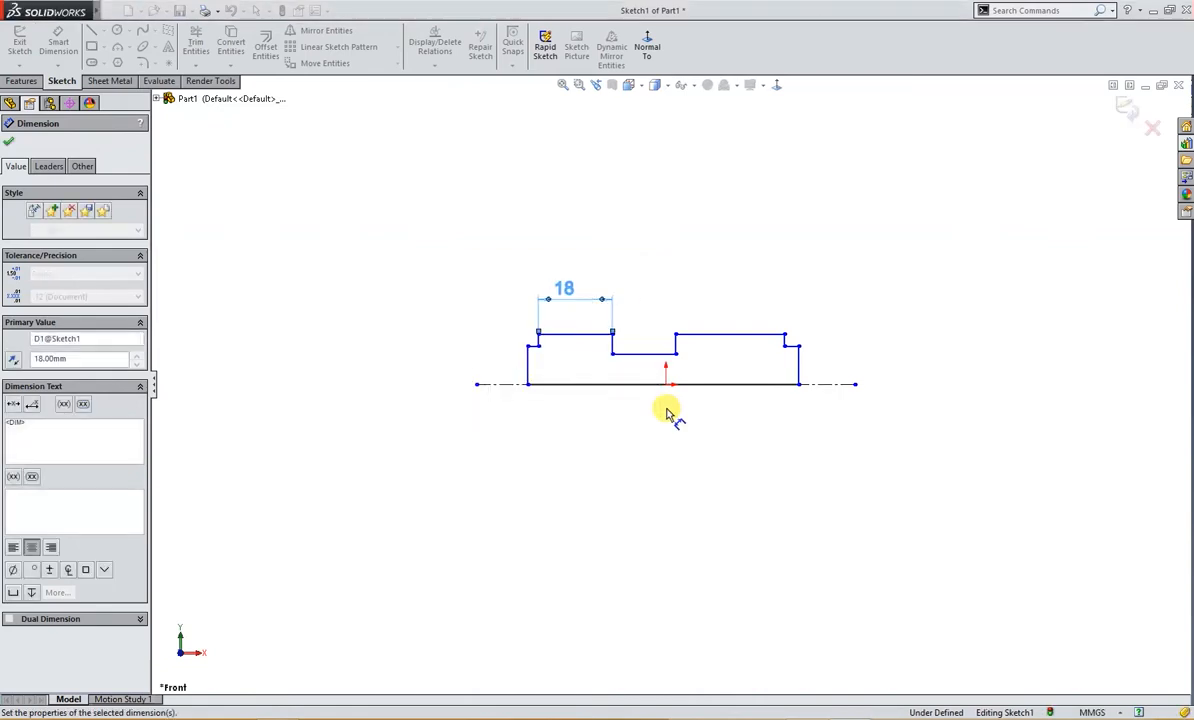
- Dimension the groove's width at 14 mm
{"action": "left_click", "coordinate": [658, 355]}
{"action": "left_click", "coordinate": [653, 287]}
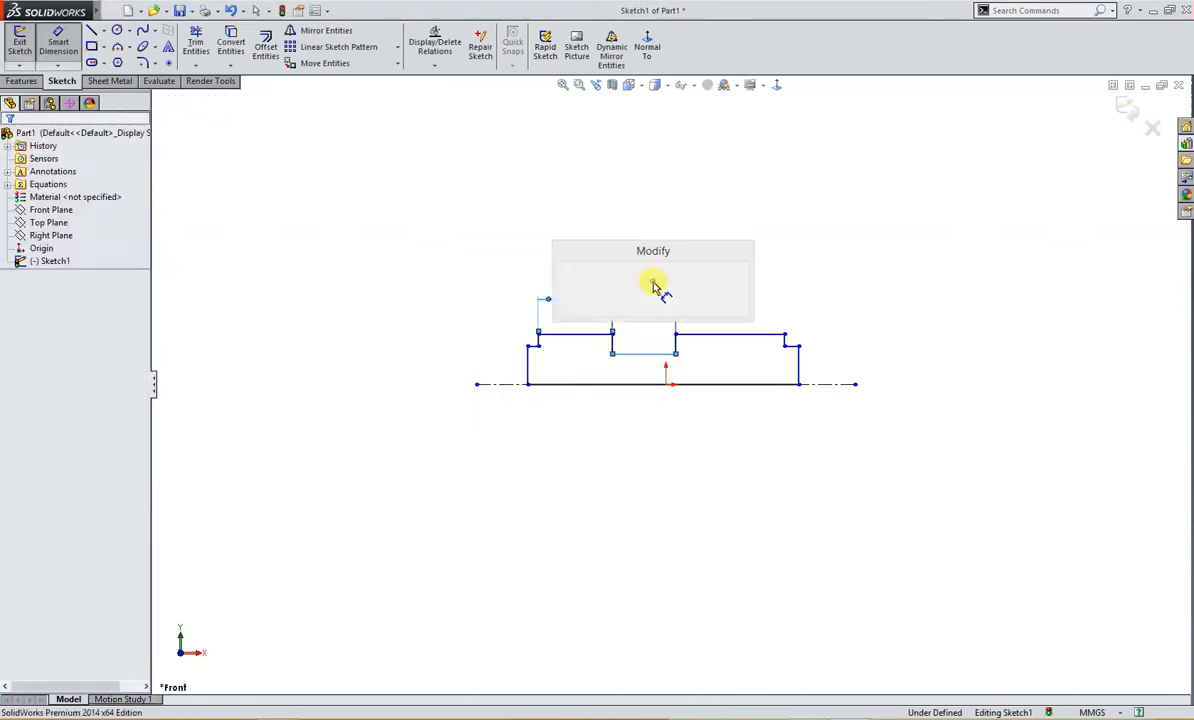
{"action": "type", "text": "14"}
{"action": "key", "text": "Return"}
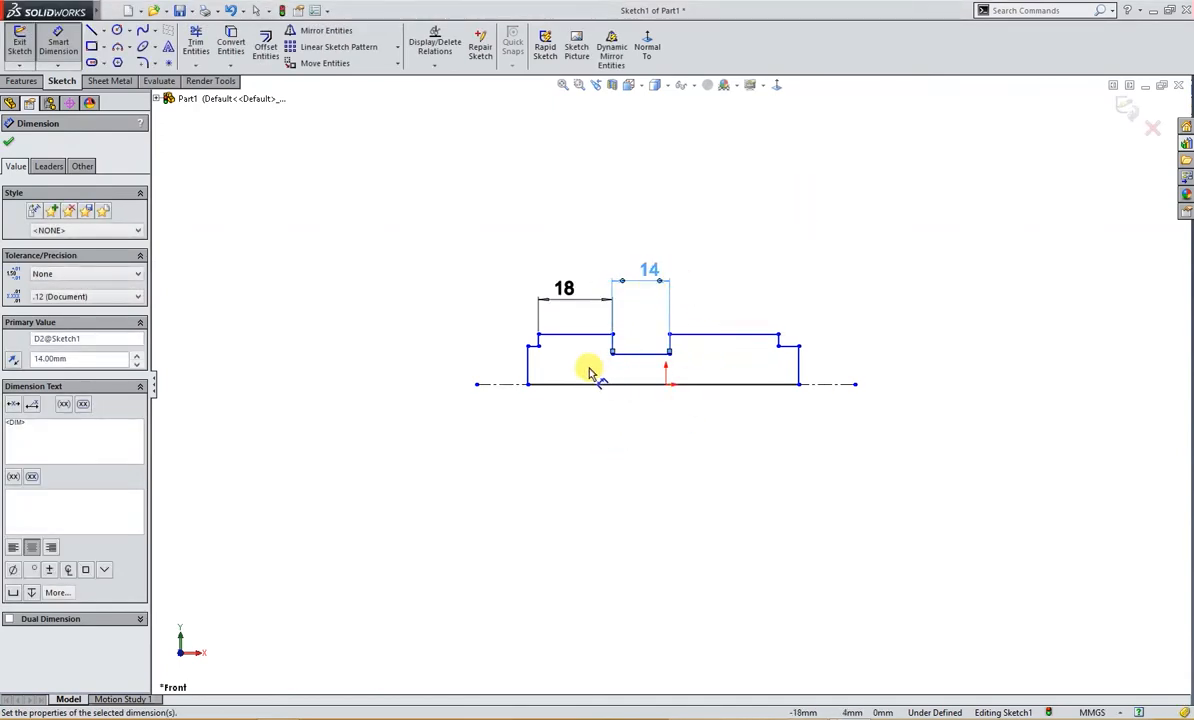
- Dimension the overall length between the two vertical end edges of the profile at 72 mm
{"action": "left_click", "coordinate": [528, 373]}
{"action": "left_click", "coordinate": [799, 368]}
{"action": "left_click", "coordinate": [680, 486]}
{"action": "type", "text": "7"}
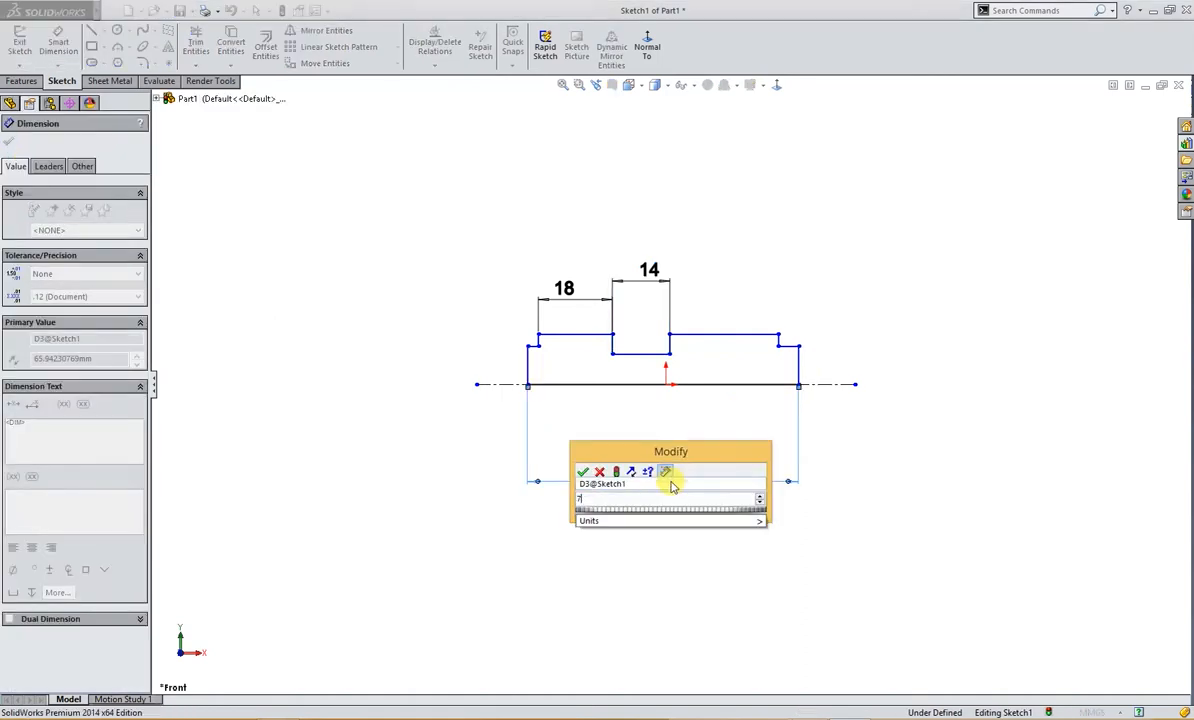
{"action": "key", "text": "Return"}
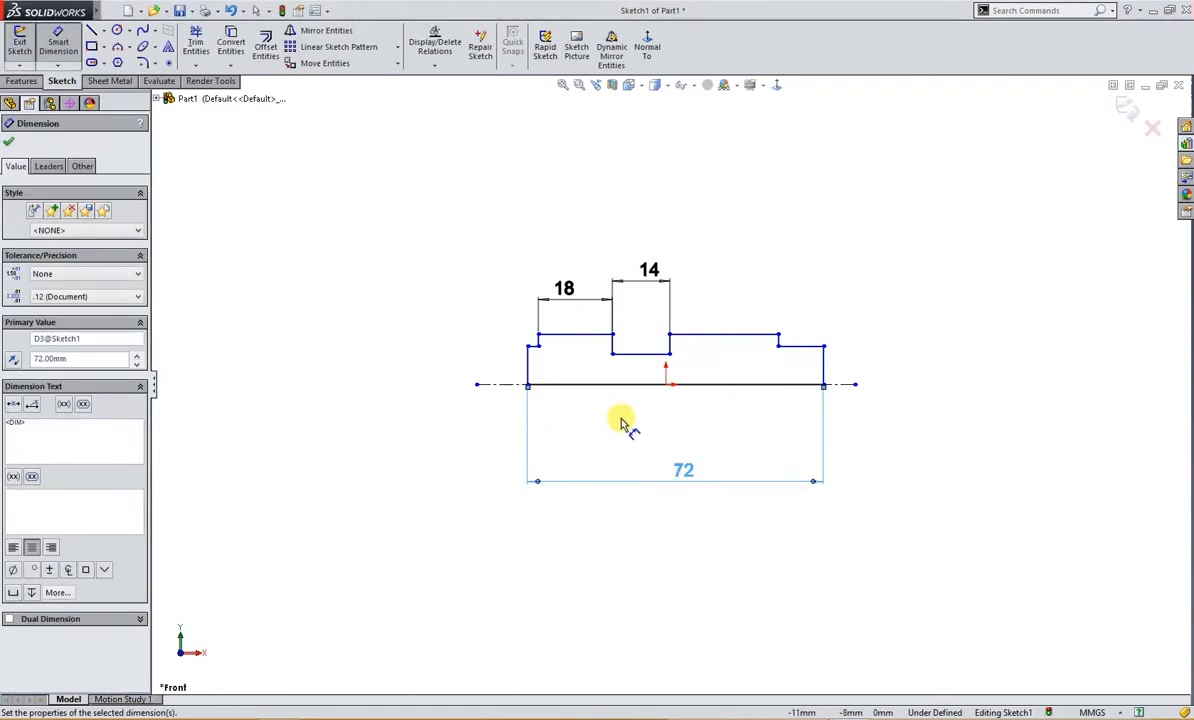
{"action": "left_click", "coordinate": [621, 418]}
- Dimension the horizontal distance from the left end edge to the origin at 36 mm
{"action": "left_click", "coordinate": [528, 380]}
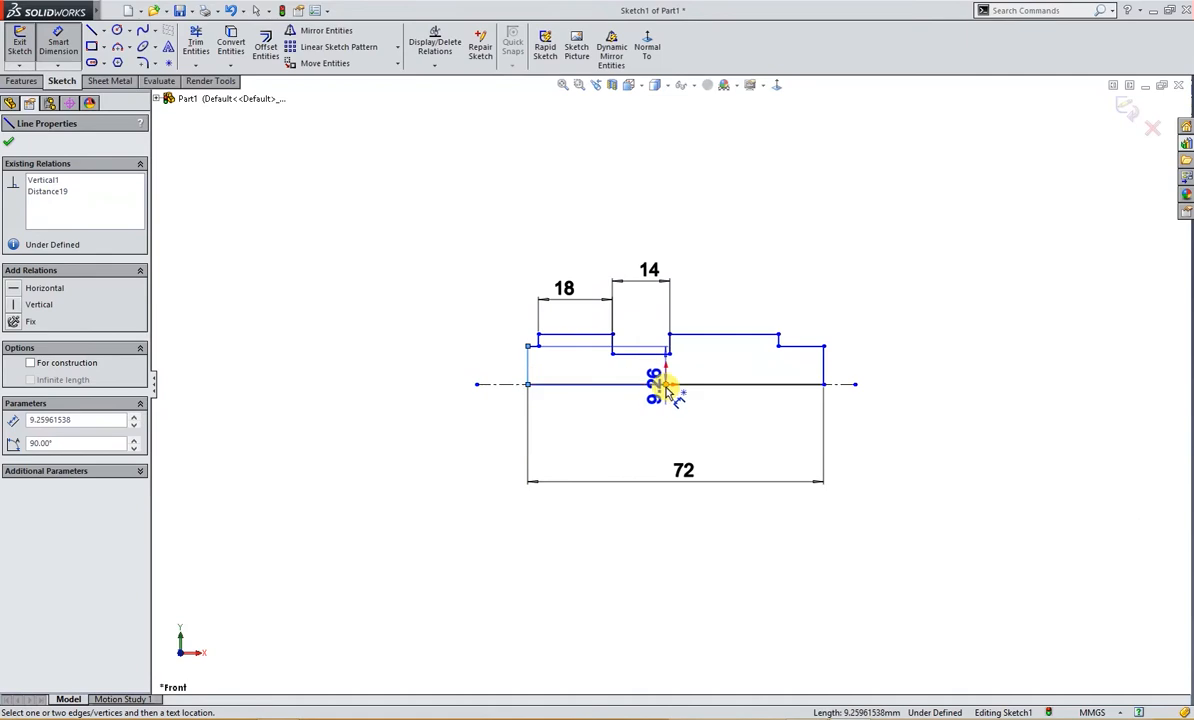
{"action": "left_click", "coordinate": [665, 385]}
{"action": "left_click", "coordinate": [613, 456]}
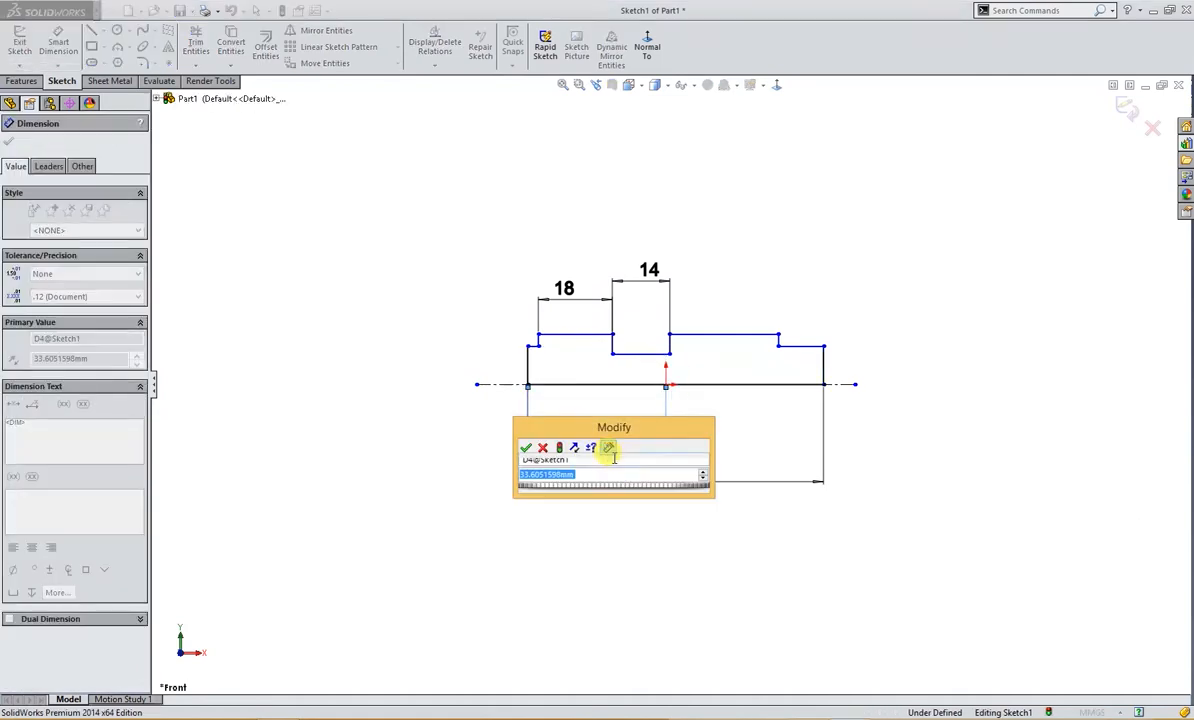
{"action": "type", "text": "36"}
{"action": "key", "text": "Return"}
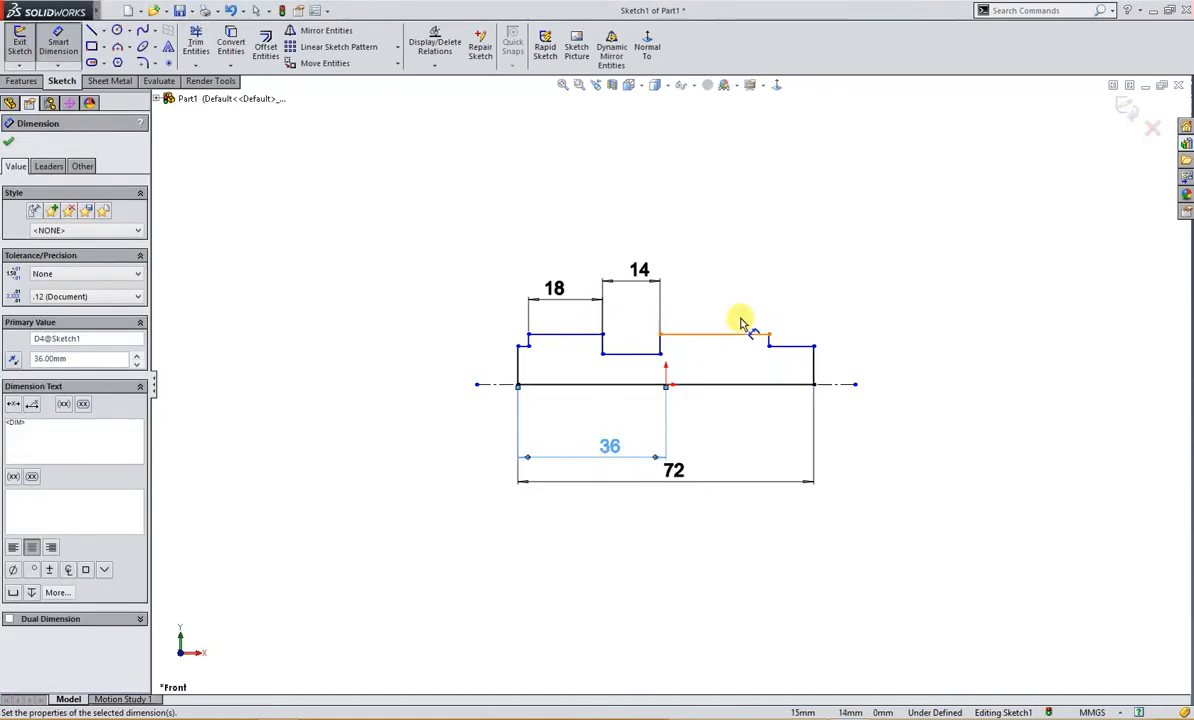
{"action": "left_click", "coordinate": [745, 422]}
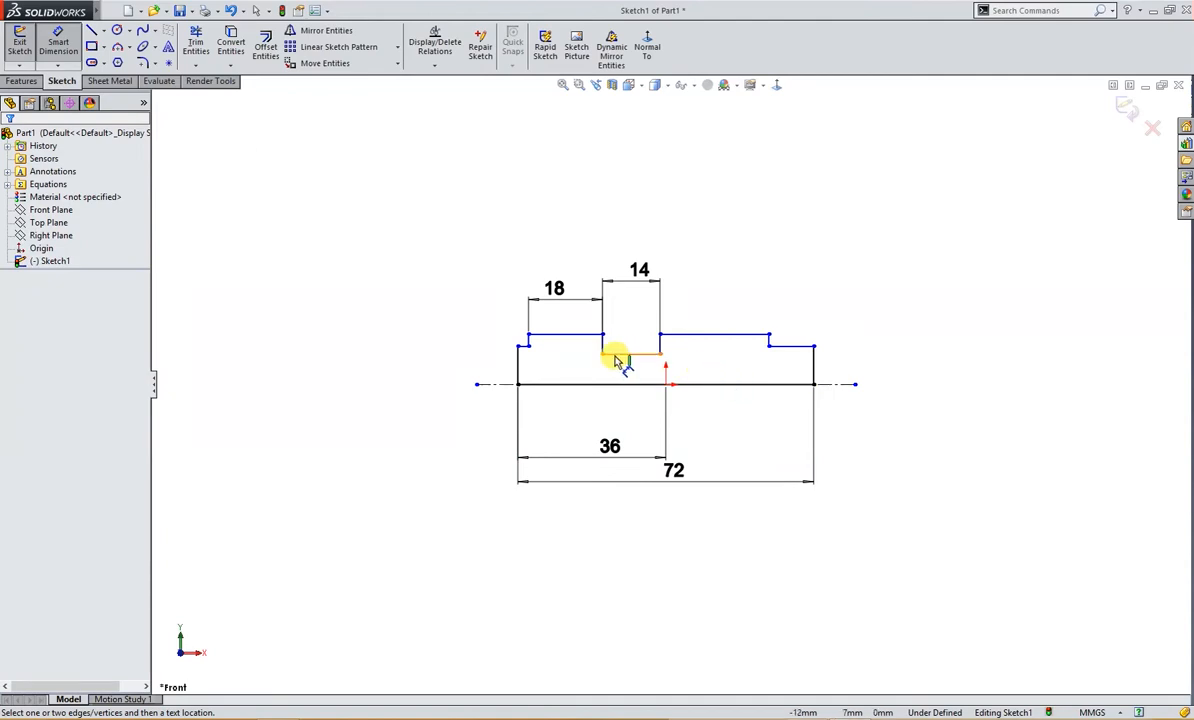
- Add a 24 mm diameter dimension from the left shoulder across the centerline
{"action": "left_click", "coordinate": [564, 336]}
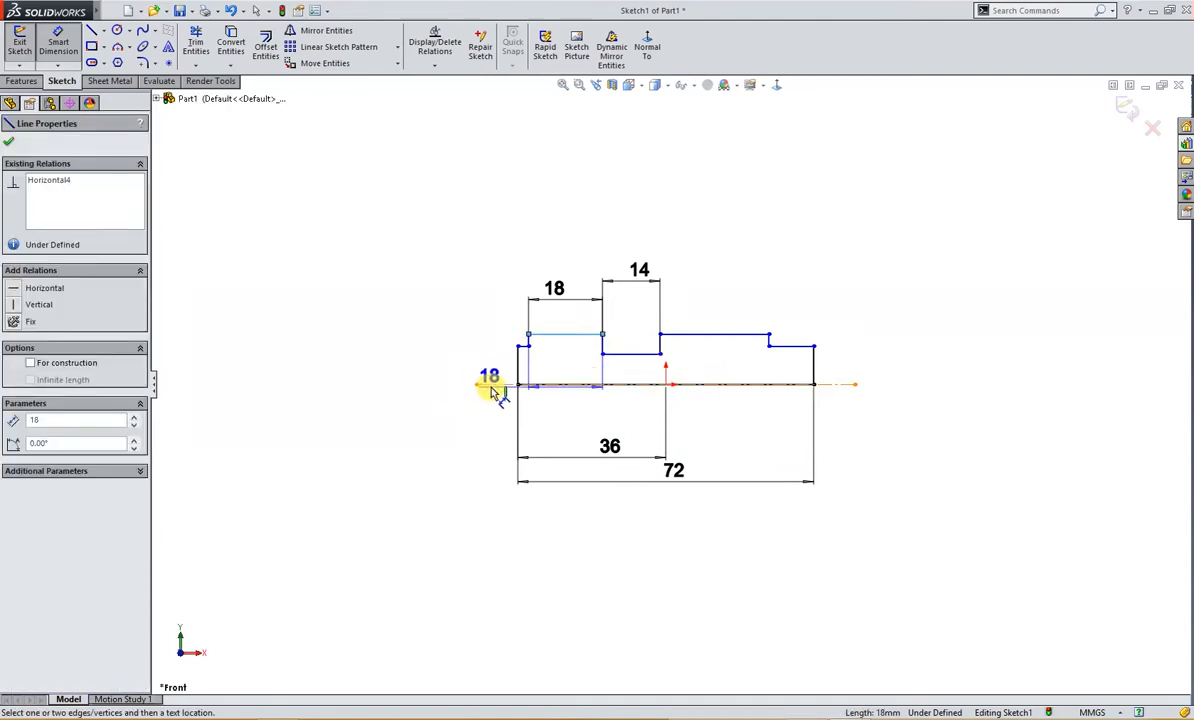
{"action": "left_click", "coordinate": [493, 384]}
{"action": "left_click", "coordinate": [383, 390]}
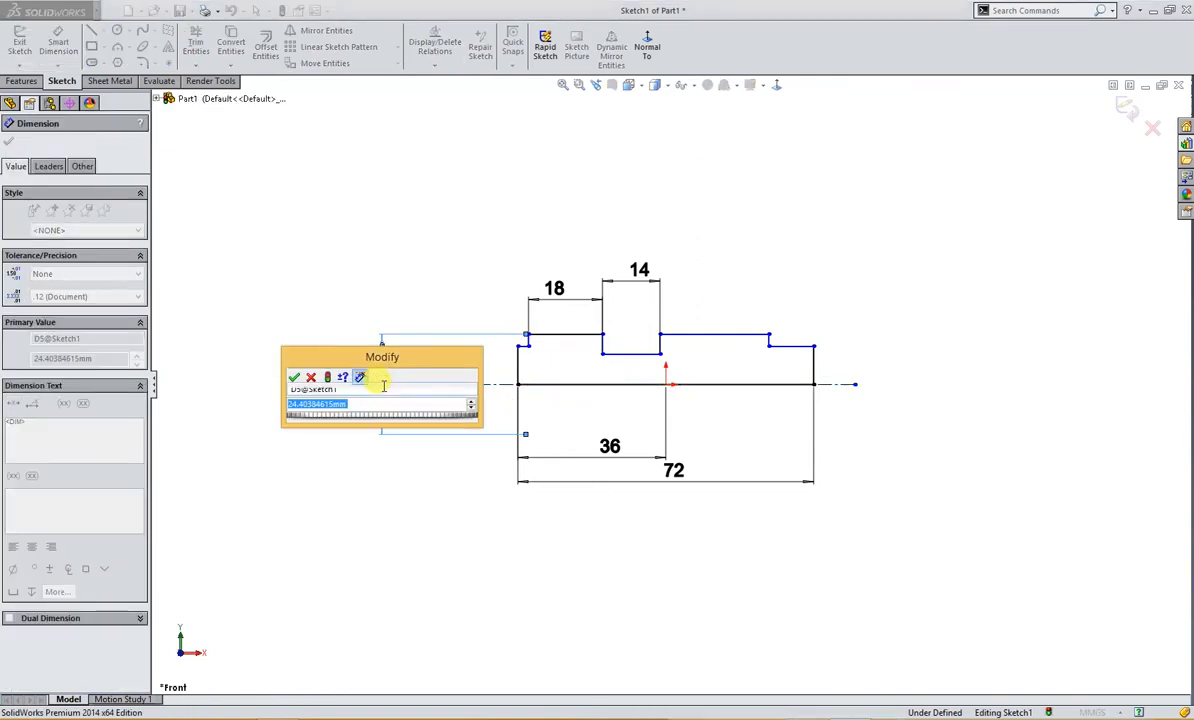
{"action": "type", "text": "24"}
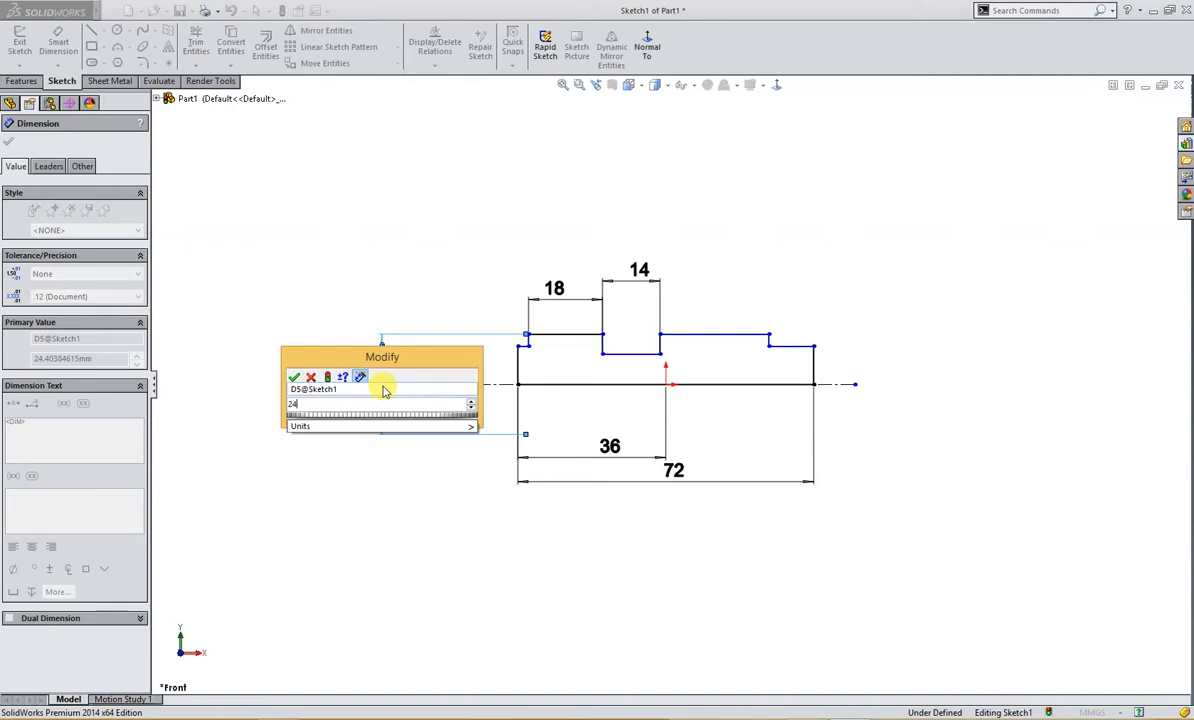
{"action": "key", "text": "Return"}
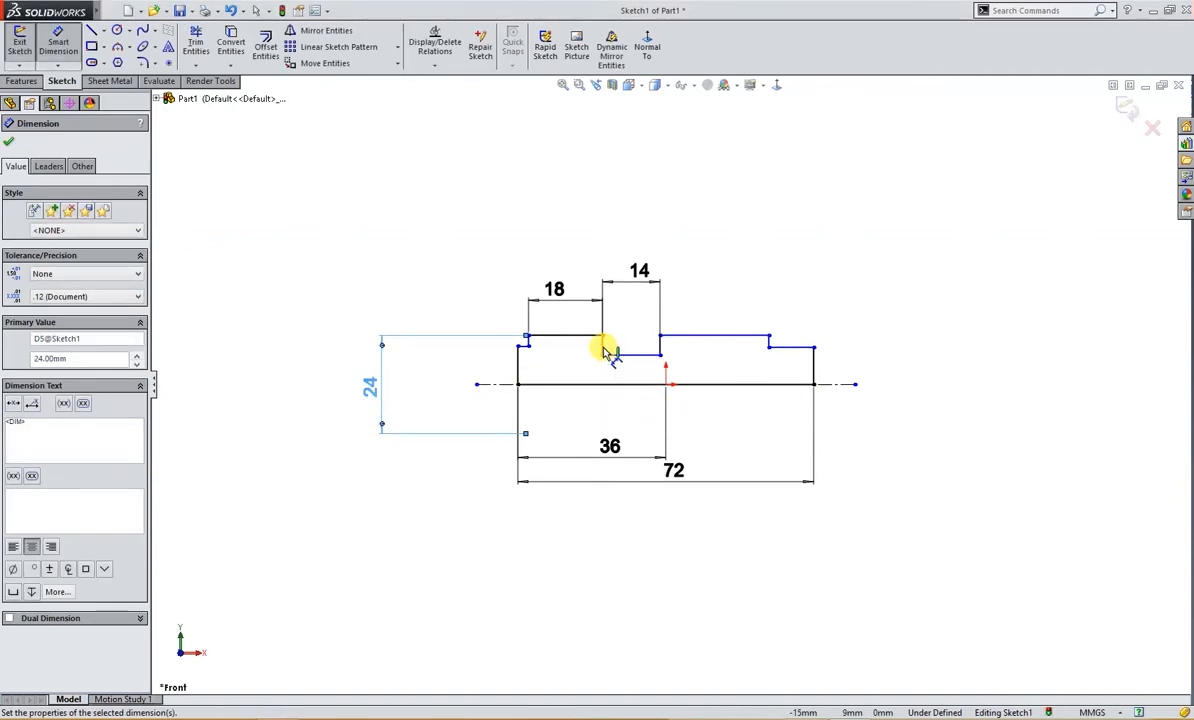
- Dimension the groove's depth along its left wall at 5 mm and leave the dimensioning command
{"action": "left_click", "coordinate": [604, 350]}
{"action": "left_click", "coordinate": [595, 355]}
{"action": "type", "text": "5"}
{"action": "key", "text": "Return"}
{"action": "left_click", "coordinate": [720, 263]}
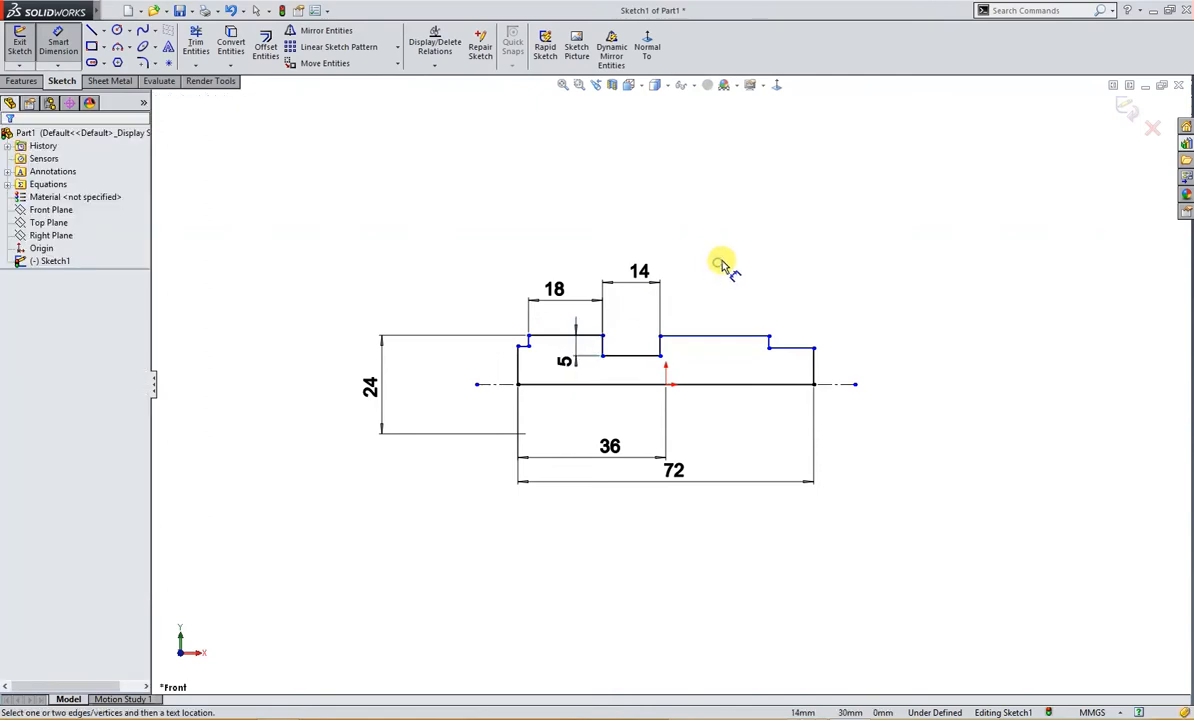
{"action": "key", "text": "Escape"}
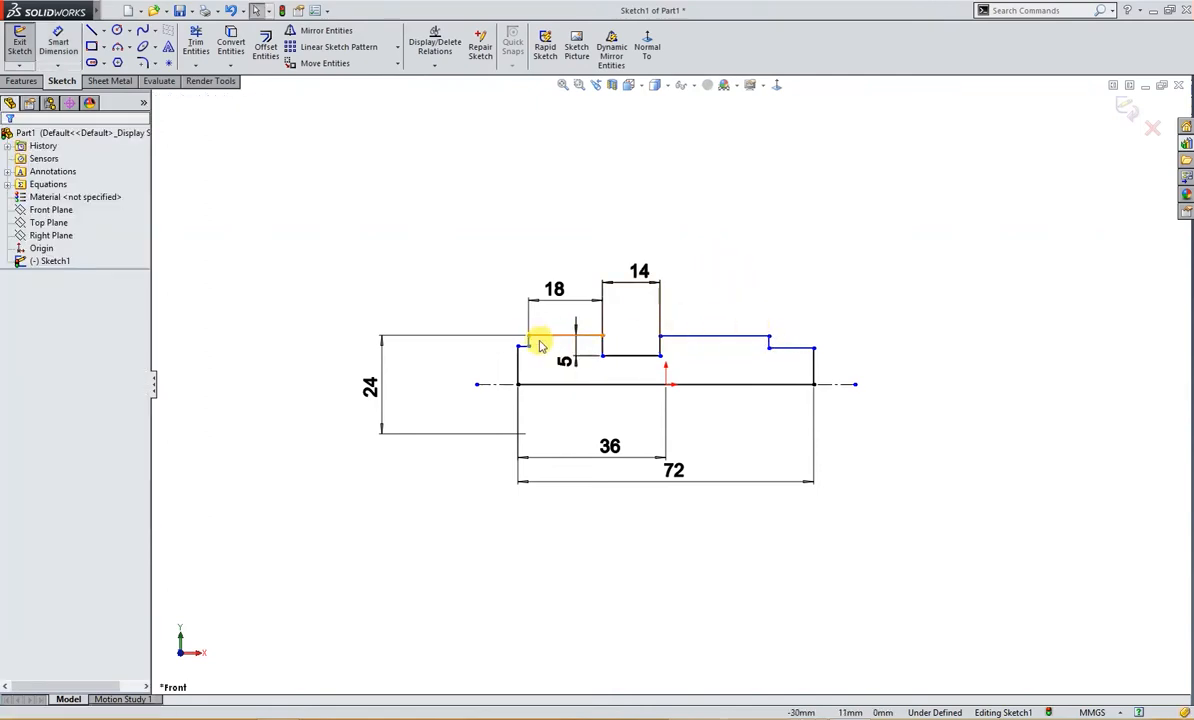
- Try to apply an Equal relation to the left shoulder and both edges of the left end step
{"action": "left_click", "coordinate": [535, 338]}
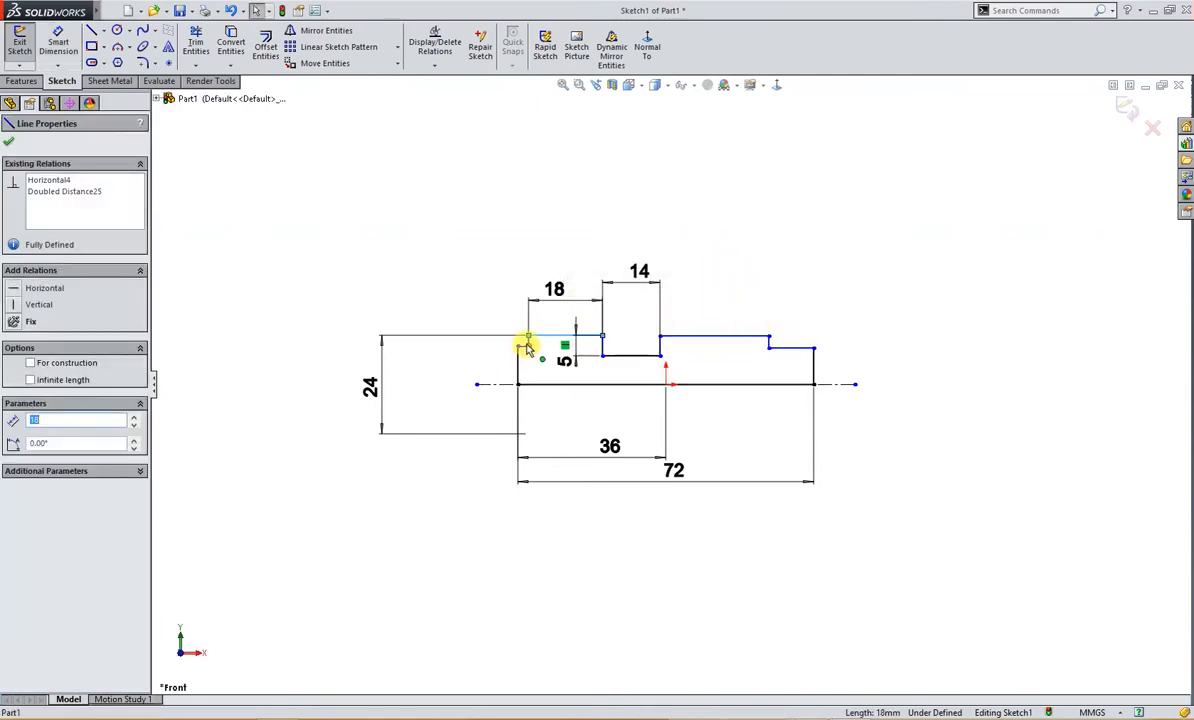
{"action": "scroll", "coordinate": [536, 350], "scroll_direction": "down", "scroll_amount": 2}
{"action": "left_click", "coordinate": [541, 346], "text": "ctrl"}
{"action": "left_click", "coordinate": [533, 352], "text": "ctrl"}
{"action": "left_click", "coordinate": [640, 296]}
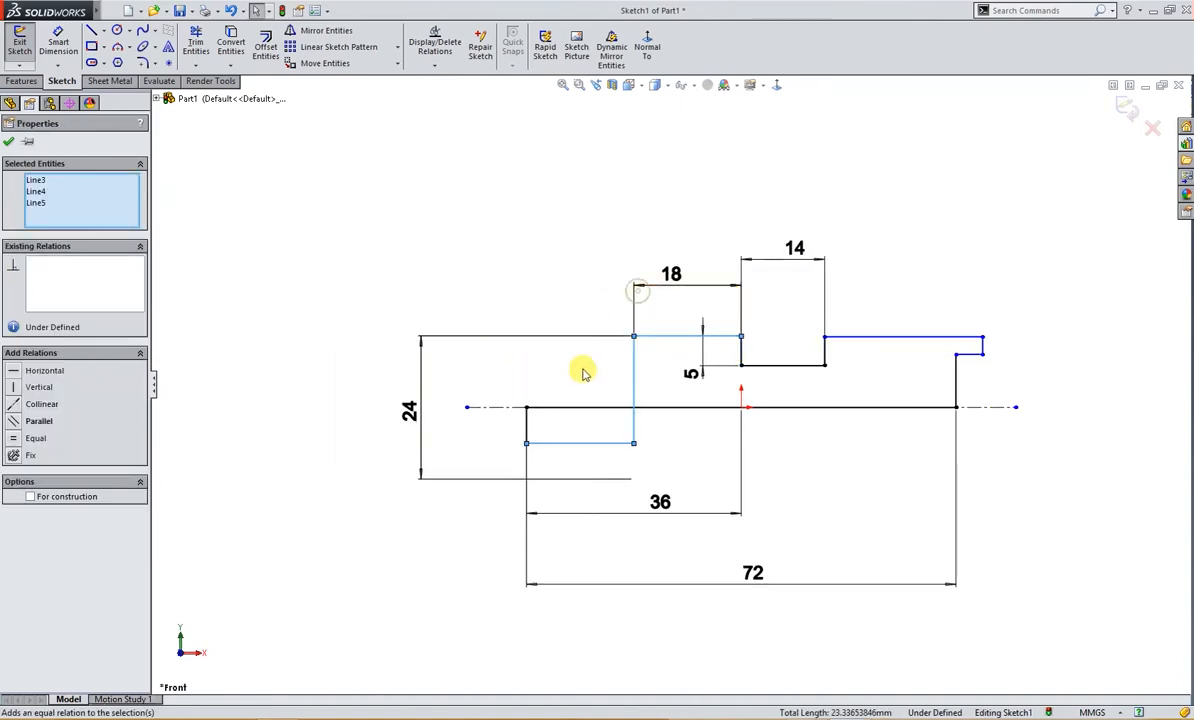
- Undo the Equal relation that distorted the left part of the profile
{"action": "left_click", "coordinate": [634, 444]}
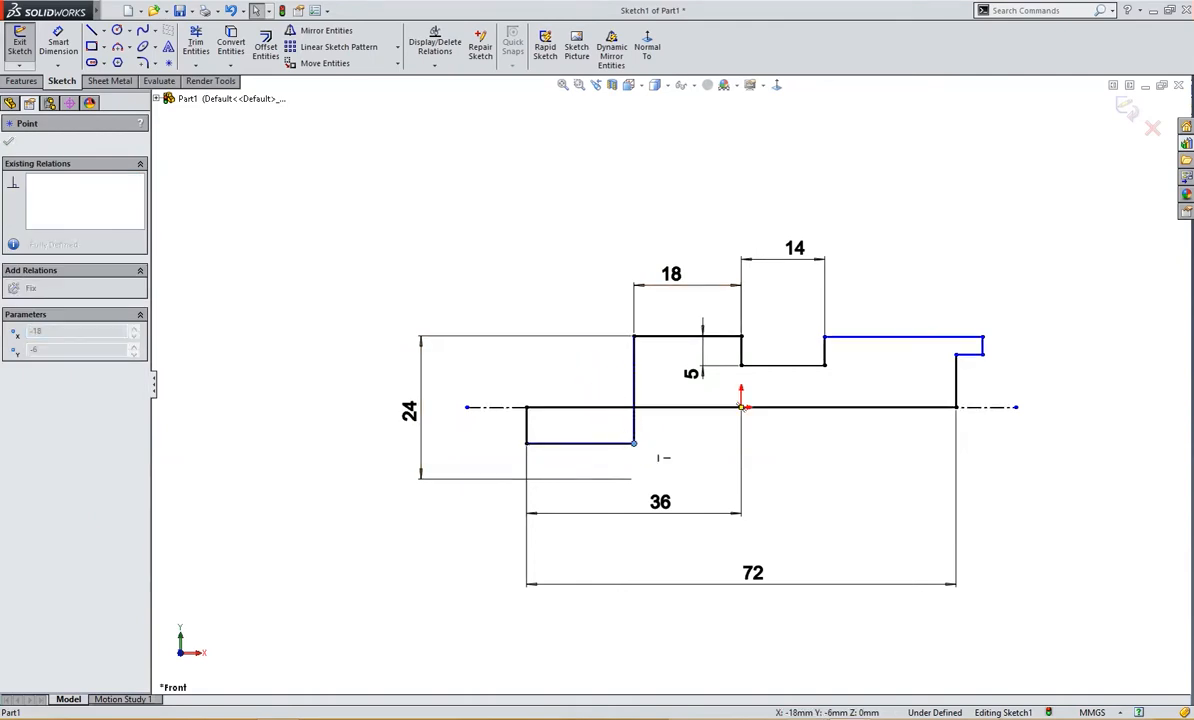
{"action": "left_click", "coordinate": [231, 14]}
{"action": "left_click", "coordinate": [418, 208]}
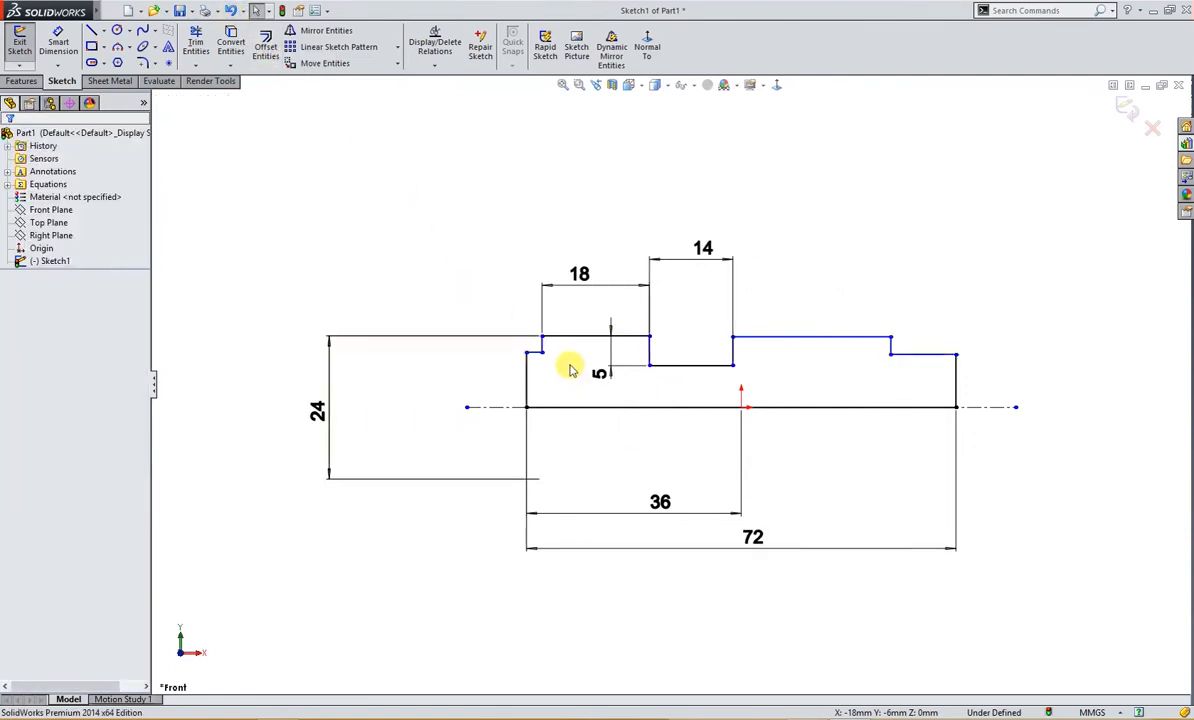
- Dimension the horizontal edge of the small step at the profile's left end at 2 mm
{"action": "scroll", "coordinate": [540, 360], "scroll_direction": "down", "scroll_amount": 3}
{"action": "right_click_drag", "start_coordinate": [572, 403], "coordinate": [563, 330]}
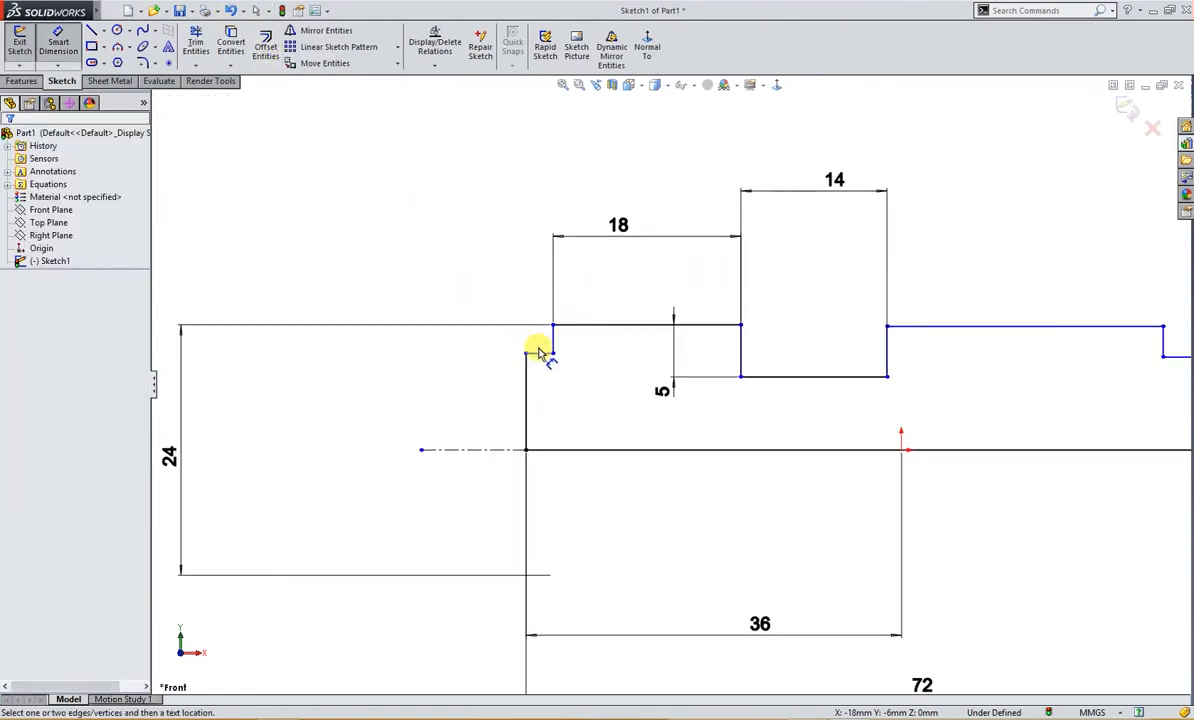
{"action": "left_click", "coordinate": [538, 359]}
{"action": "left_click", "coordinate": [482, 262]}
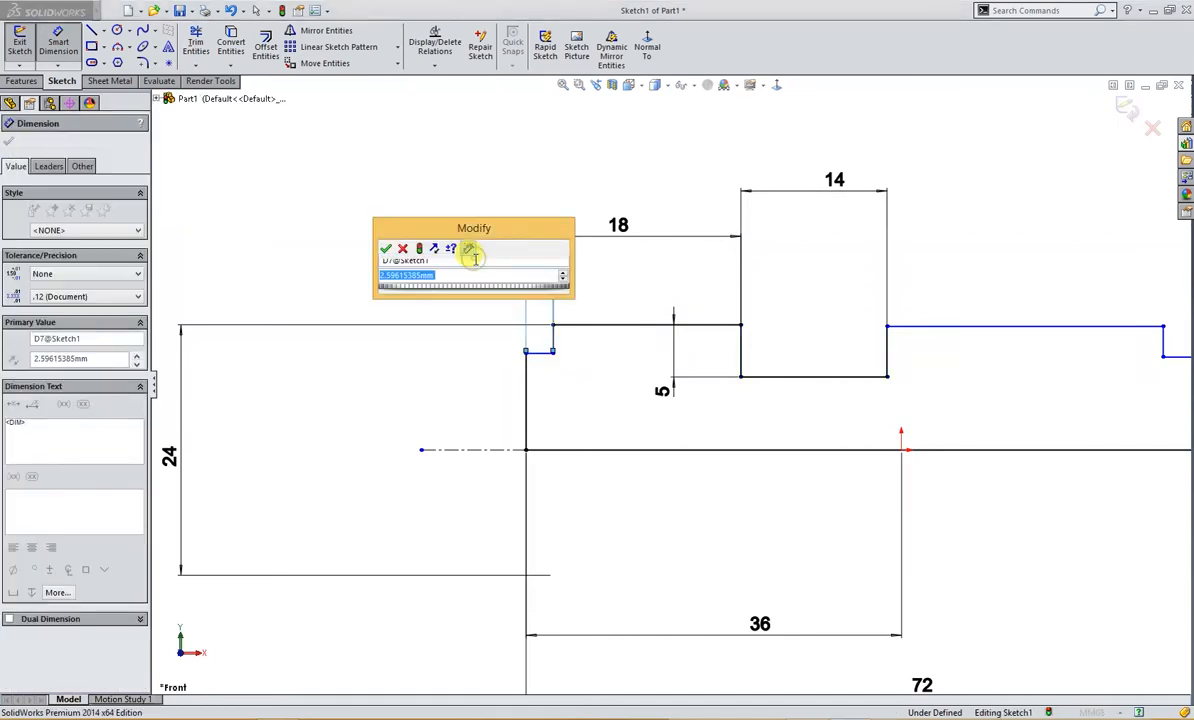
{"action": "type", "text": "2"}
{"action": "key", "text": "Return"}
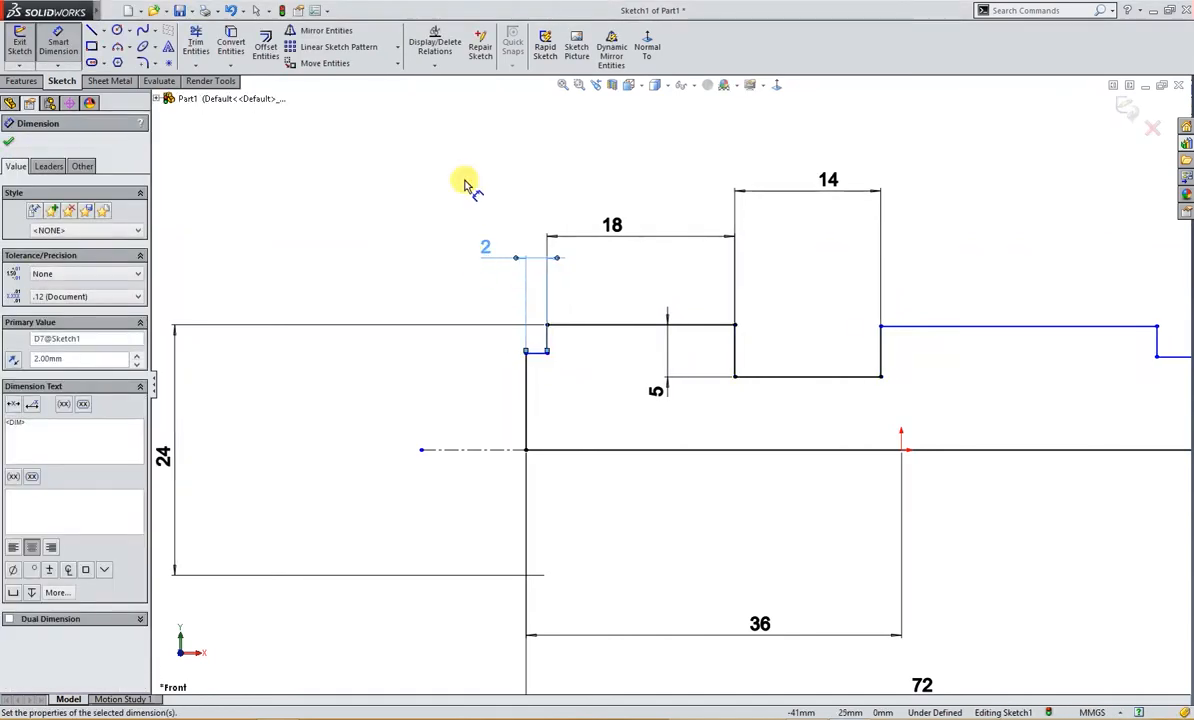
{"action": "key", "text": "Escape"}
- Apply an Equal relation to the horizontal and vertical edges of the left end step
{"action": "left_click", "coordinate": [540, 356]}
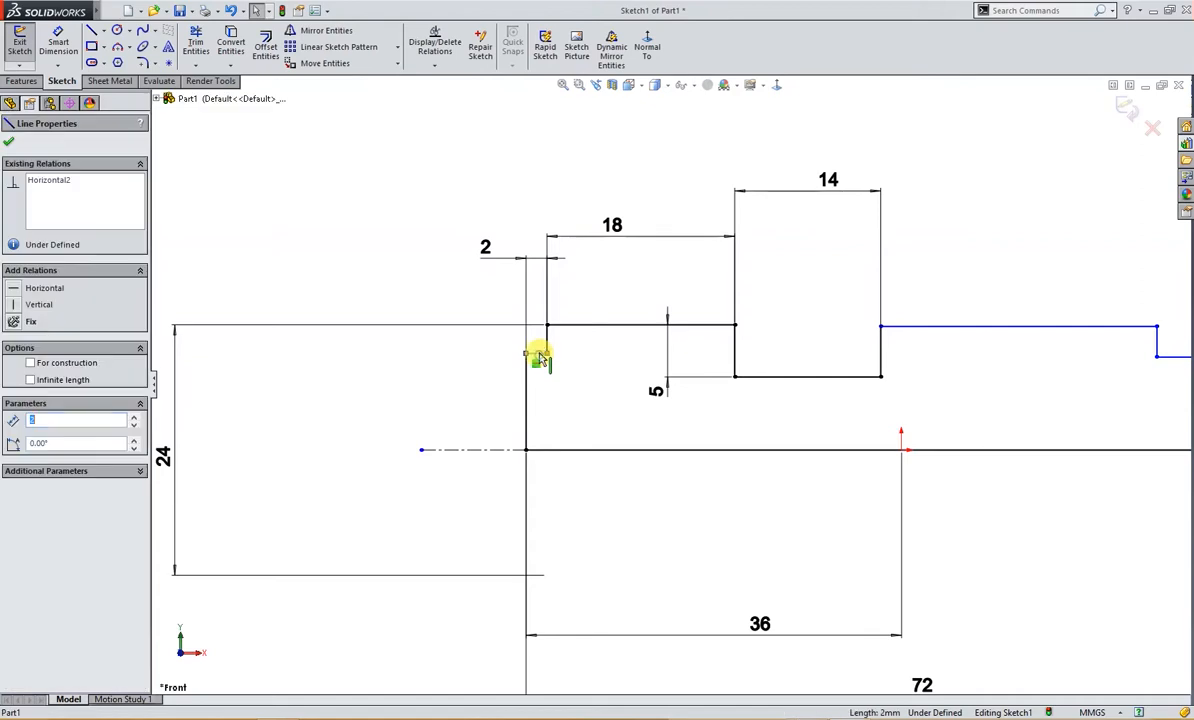
{"action": "left_click", "coordinate": [548, 345], "text": "ctrl"}
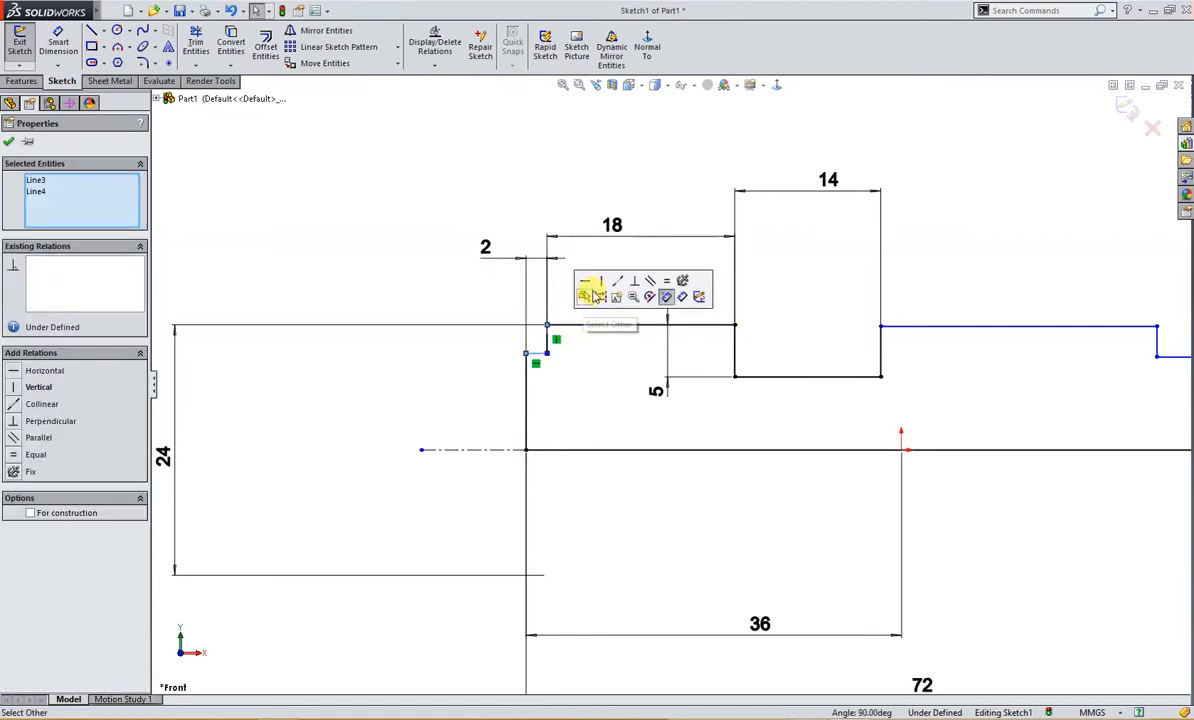
{"action": "left_click", "coordinate": [667, 281]}
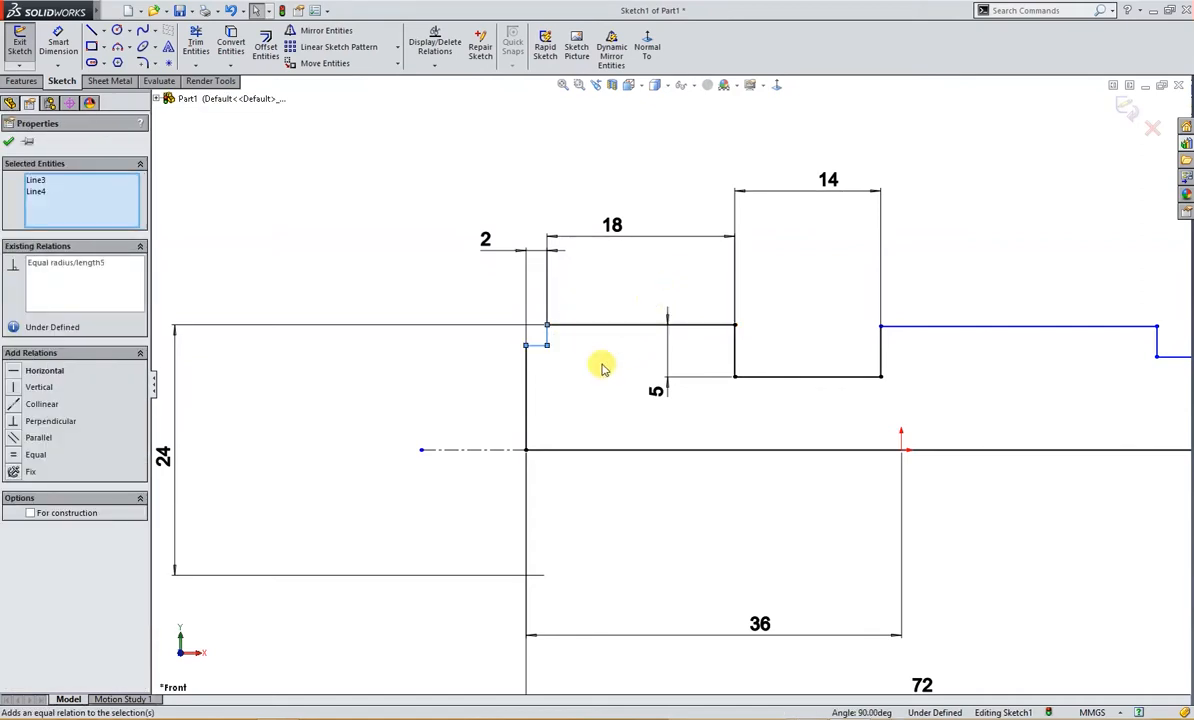
{"action": "left_click", "coordinate": [603, 369]}
{"action": "scroll", "coordinate": [614, 437], "scroll_direction": "up", "scroll_amount": 2}
{"action": "scroll", "coordinate": [985, 432], "scroll_direction": "up", "scroll_amount": 1}
{"action": "scroll", "coordinate": [955, 389], "scroll_direction": "down", "scroll_amount": 1}
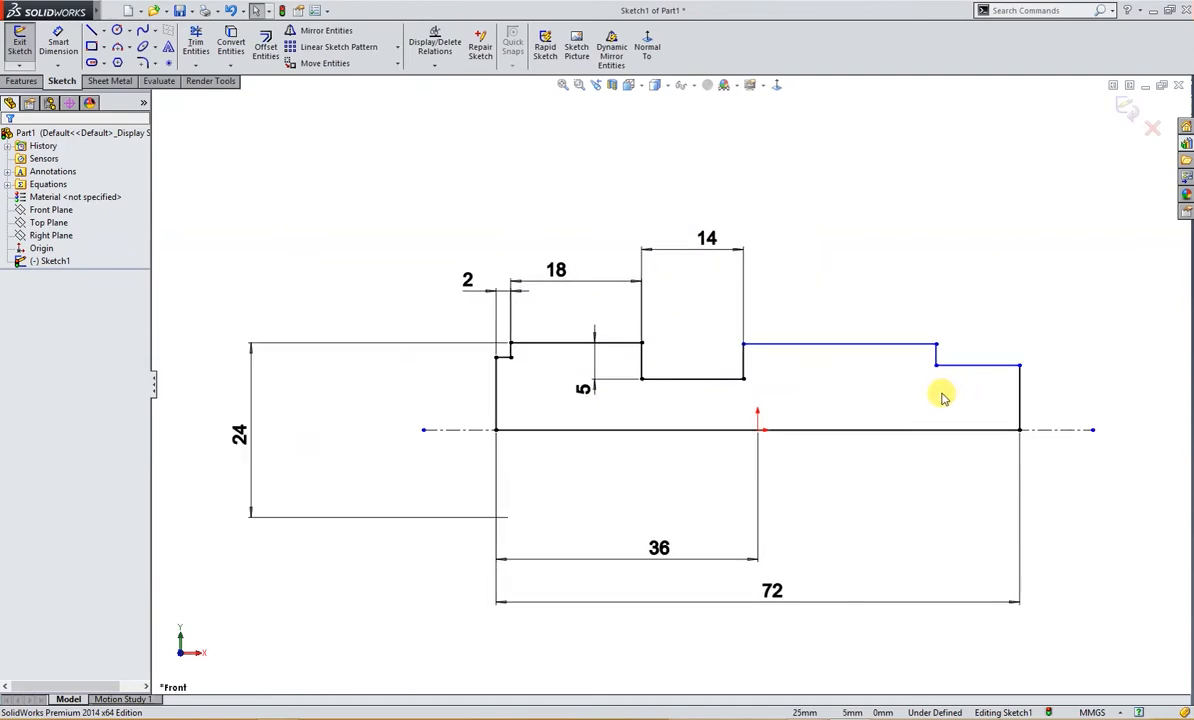
- Apply Equal relations between the right end step's vertical and horizontal edges and the left end step's horizontal edge
{"action": "left_click", "coordinate": [937, 357]}
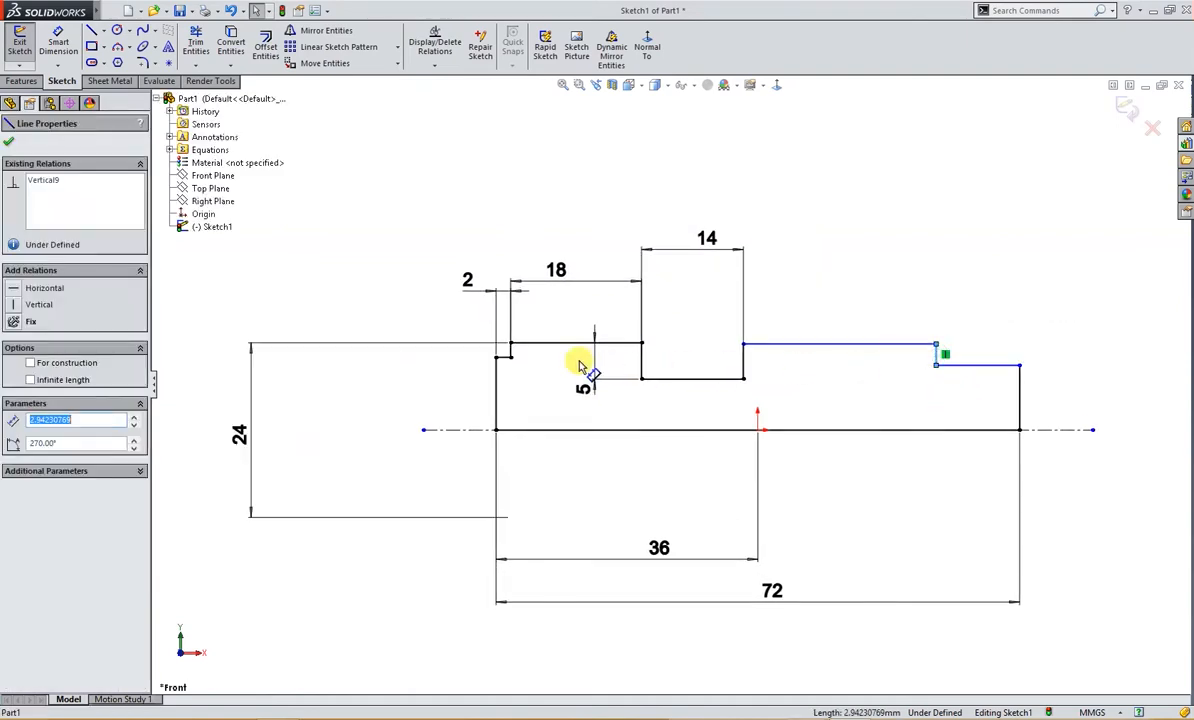
{"action": "left_click", "coordinate": [505, 365], "text": "ctrl"}
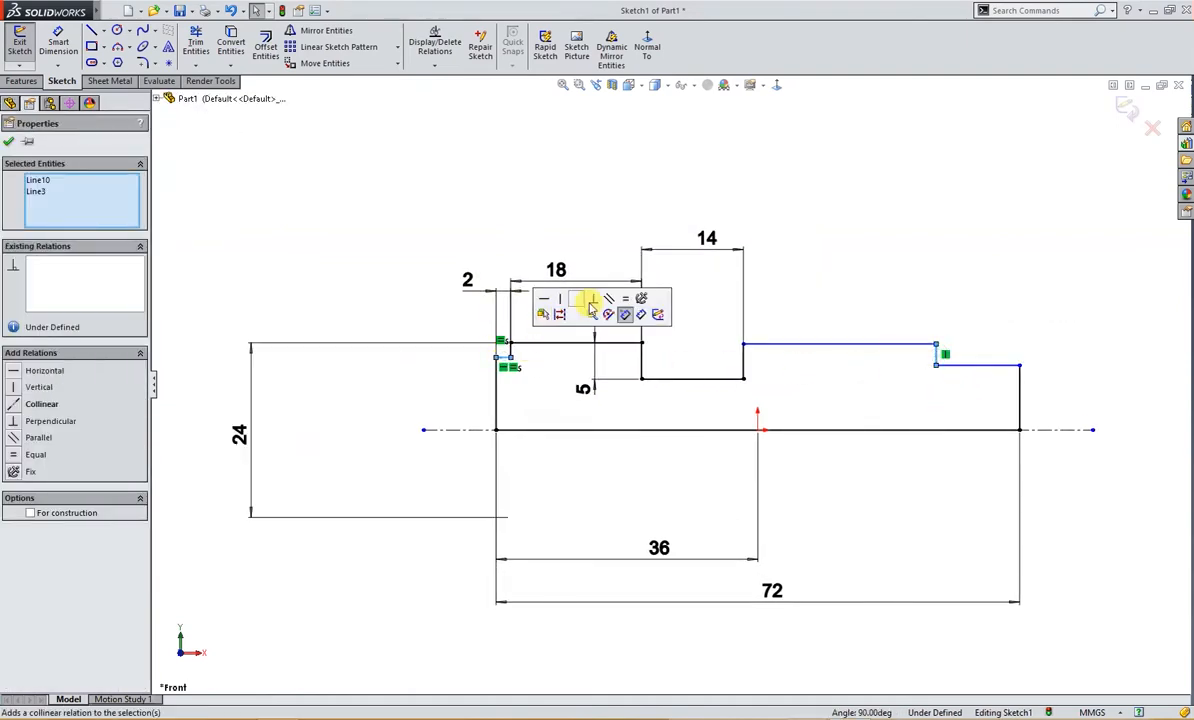
{"action": "left_click", "coordinate": [627, 300]}
{"action": "left_click", "coordinate": [800, 373]}
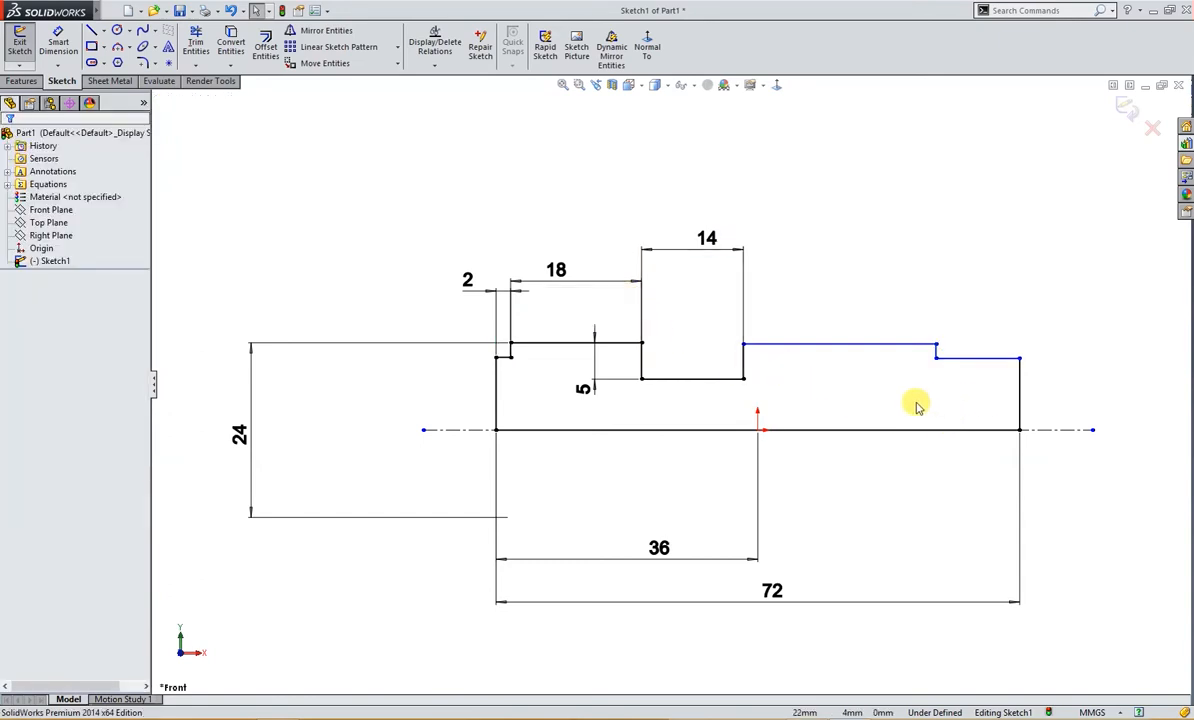
{"action": "left_click", "coordinate": [968, 360]}
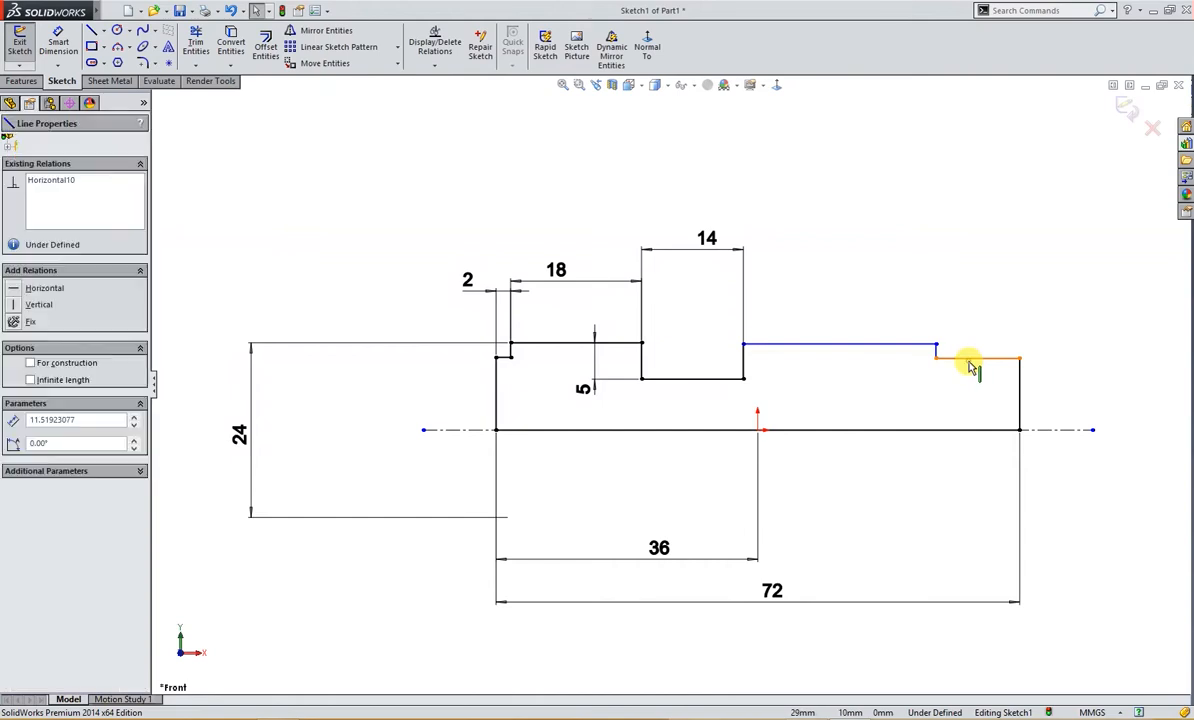
{"action": "left_click", "coordinate": [505, 365], "text": "ctrl"}
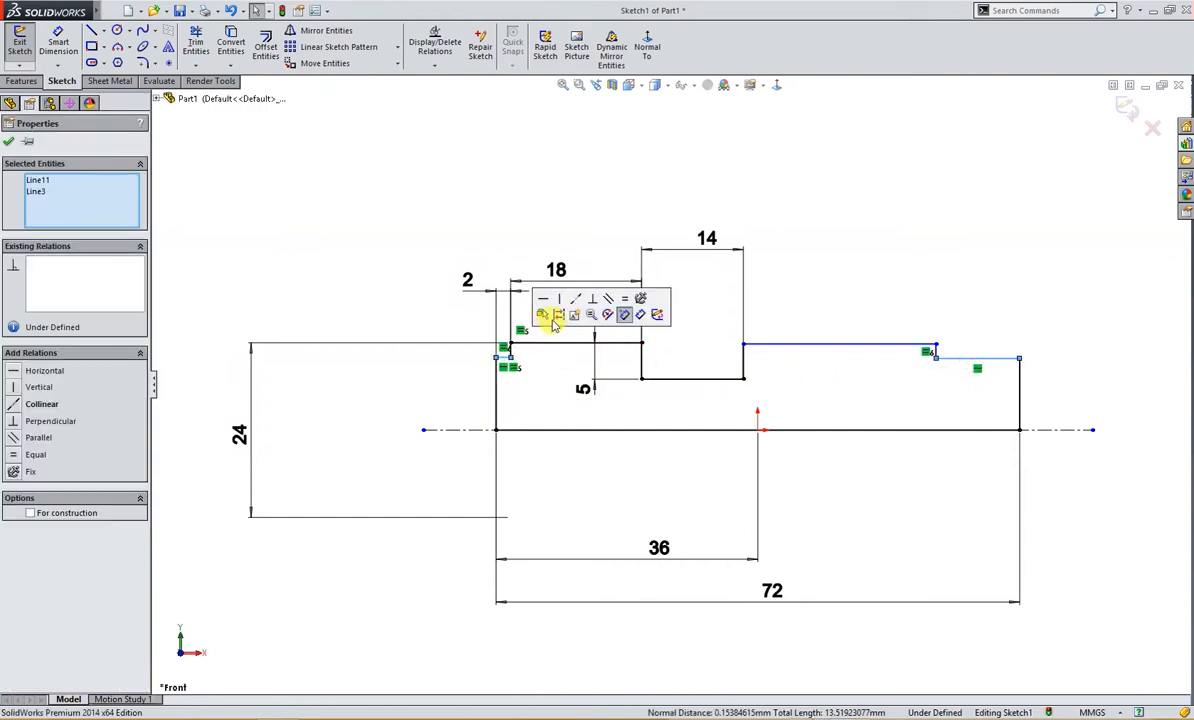
{"action": "left_click", "coordinate": [624, 300]}
{"action": "left_click", "coordinate": [840, 406]}
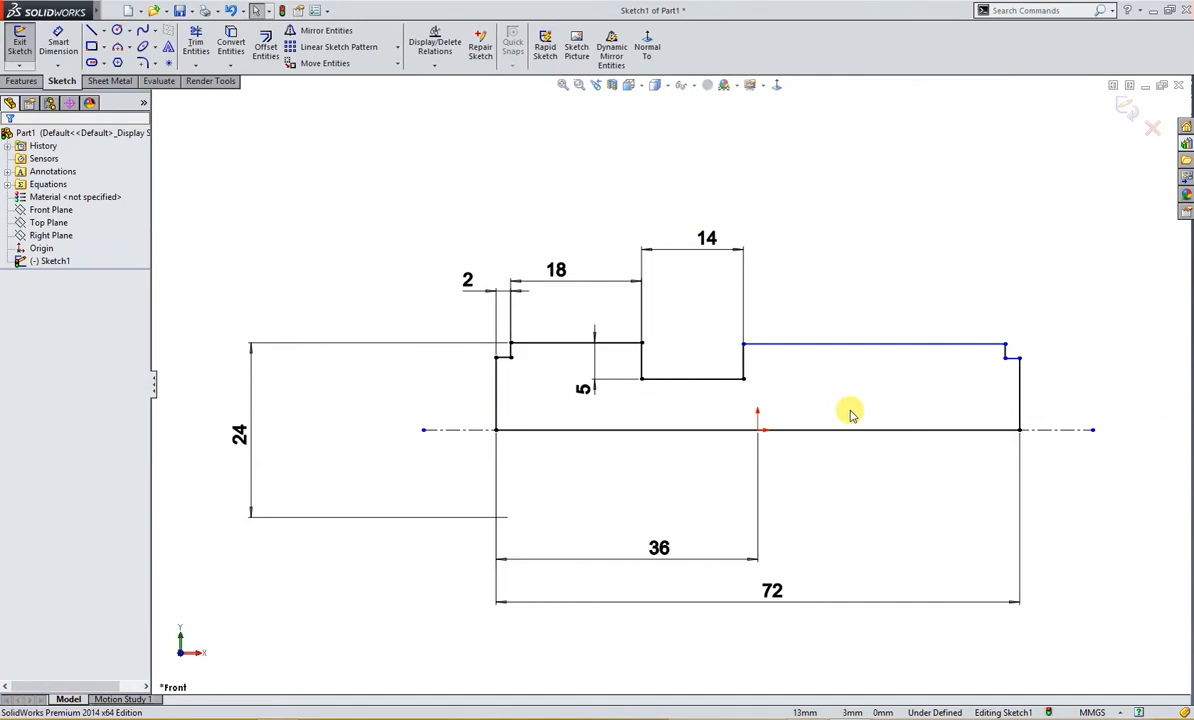
- Make the profile's two upper horizontal edges on either side of the groove collinear
{"action": "left_click", "coordinate": [814, 347]}
{"action": "left_click", "coordinate": [613, 343], "text": "ctrl"}
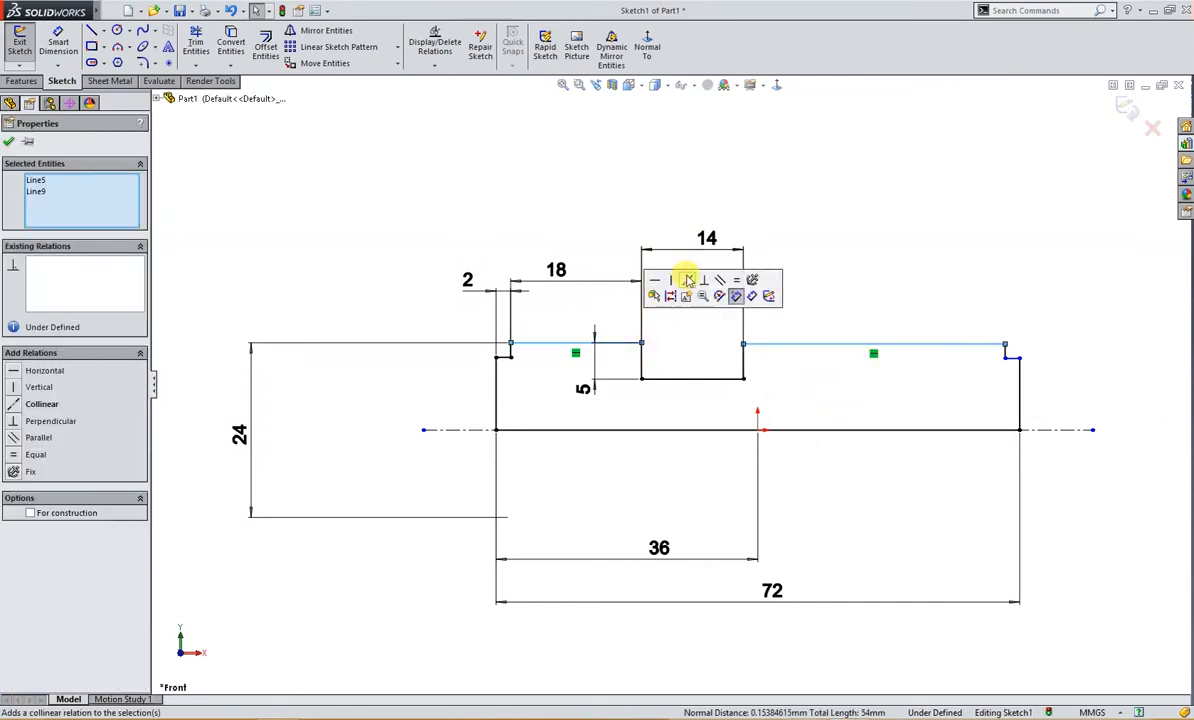
{"action": "left_click", "coordinate": [689, 280]}
{"action": "left_click", "coordinate": [824, 393]}
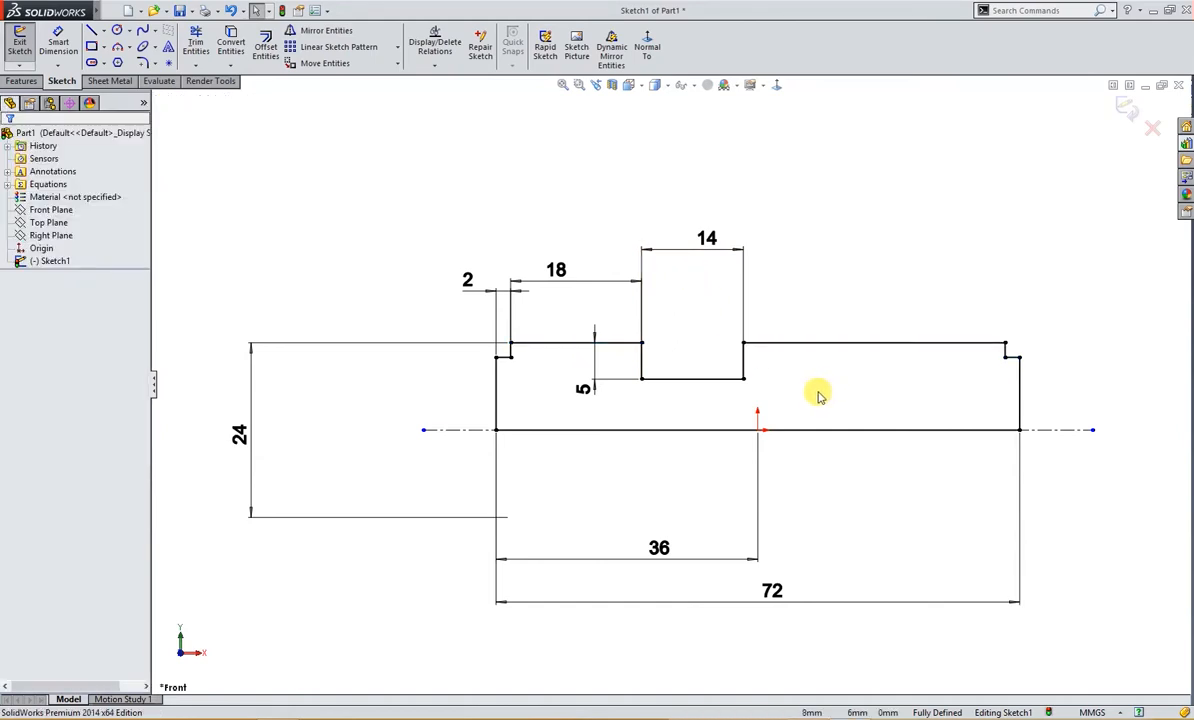
{"action": "right_click_drag", "start_coordinate": [816, 403], "coordinate": [813, 346]}
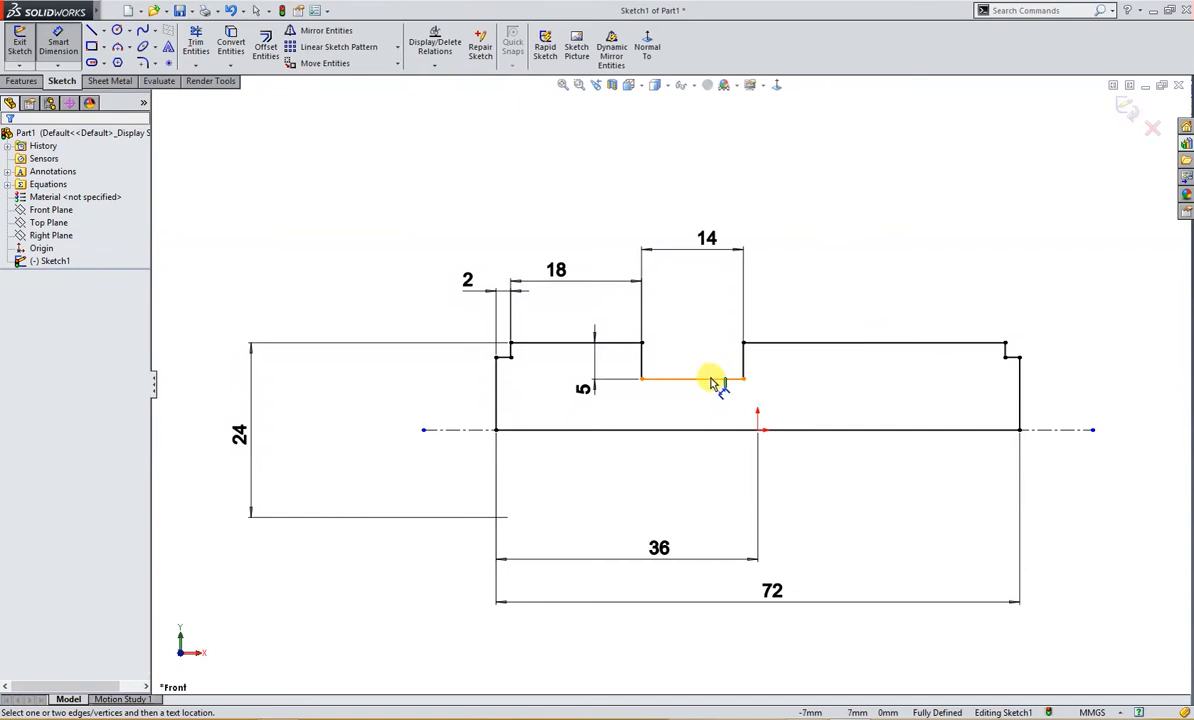
{"action": "left_click", "coordinate": [712, 379]}
{"action": "left_click", "coordinate": [474, 431]}
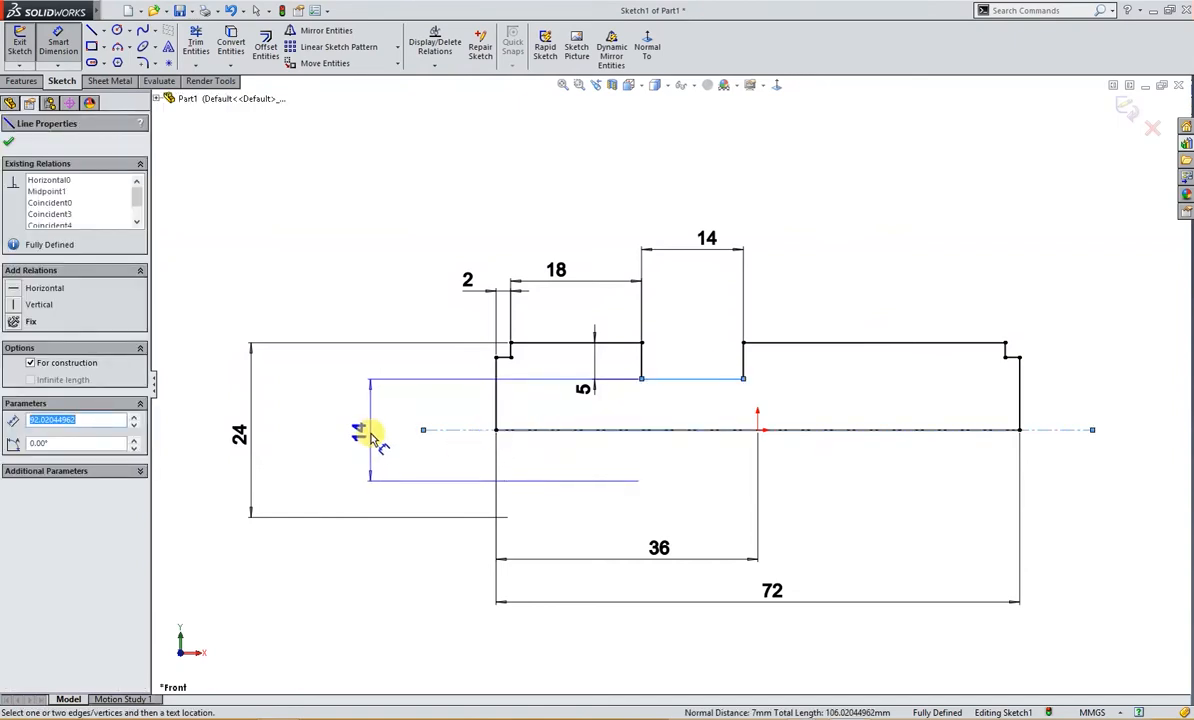
{"action": "key", "text": "Escape"}
{"action": "key", "text": "Escape"}
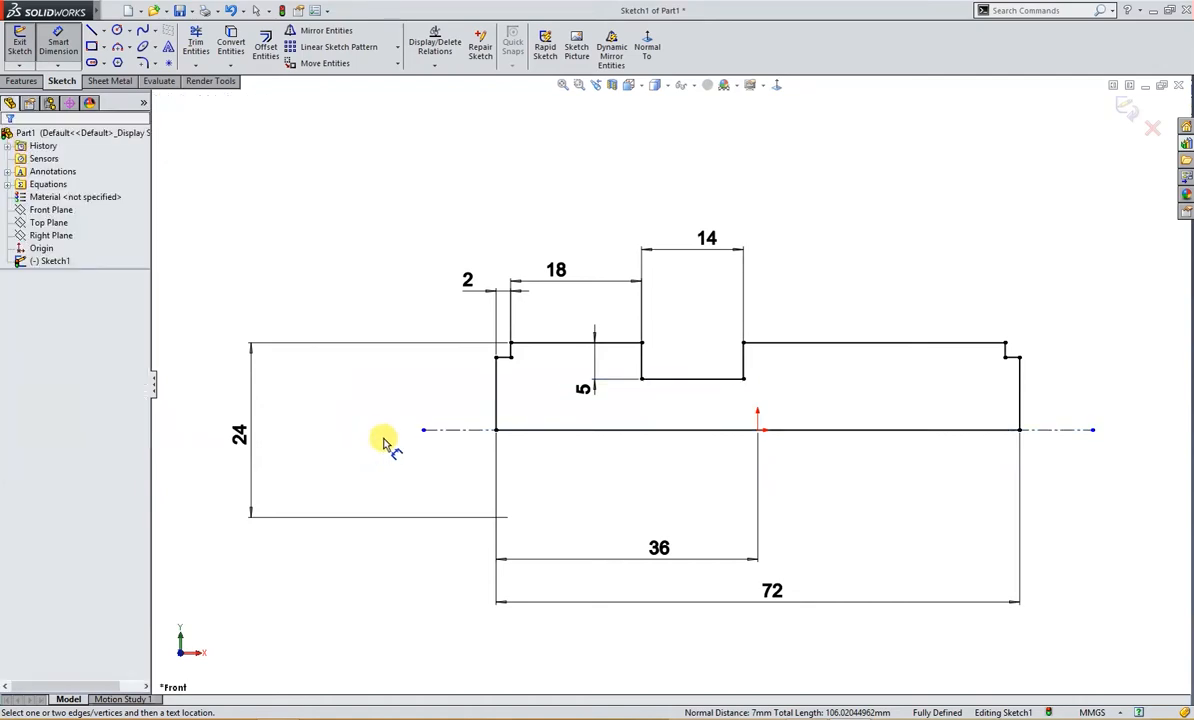
- Shift the 5 mm groove-depth dimension slightly outward and revolve the profile 360° about the centerline
{"action": "left_click_drag", "start_coordinate": [584, 389], "coordinate": [562, 401]}
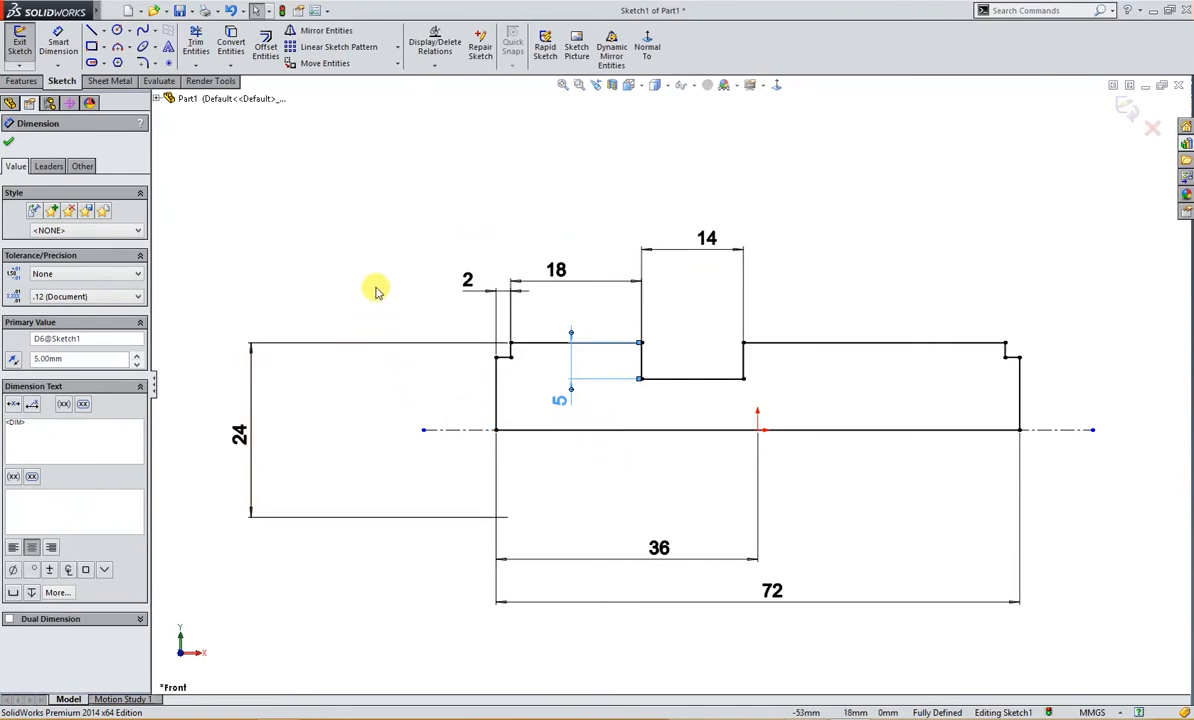
{"action": "key", "text": "s"}
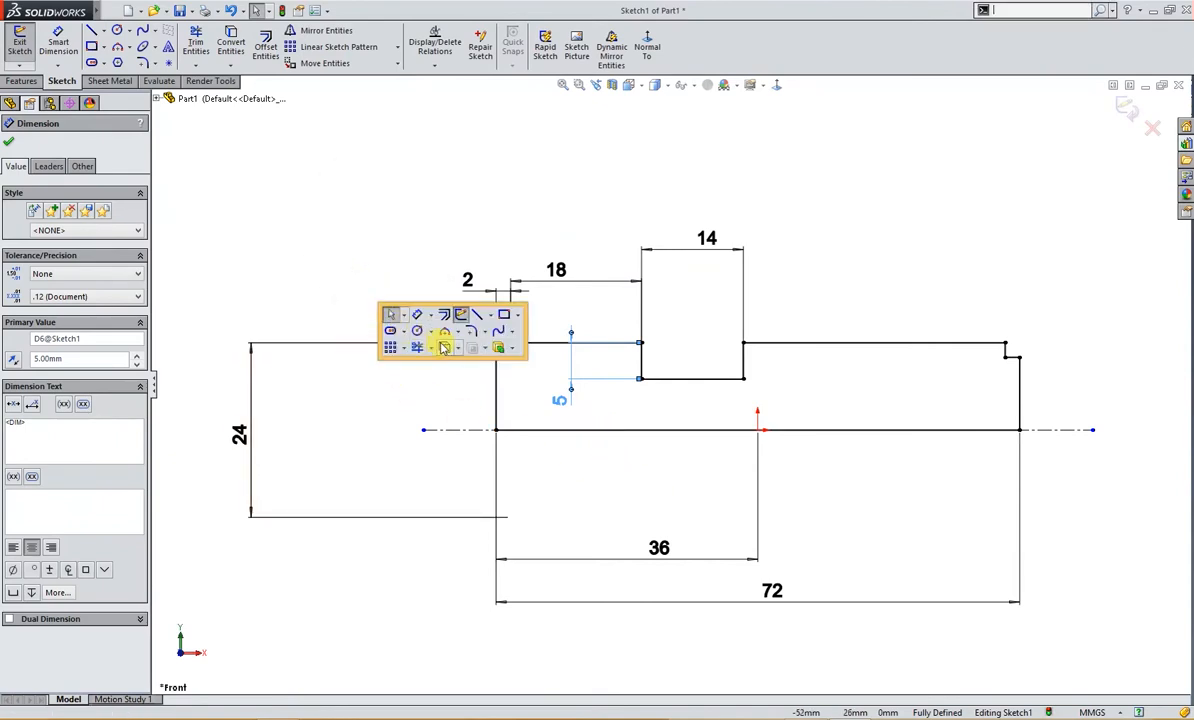
{"action": "left_click", "coordinate": [501, 350]}
{"action": "left_click", "coordinate": [510, 374]}
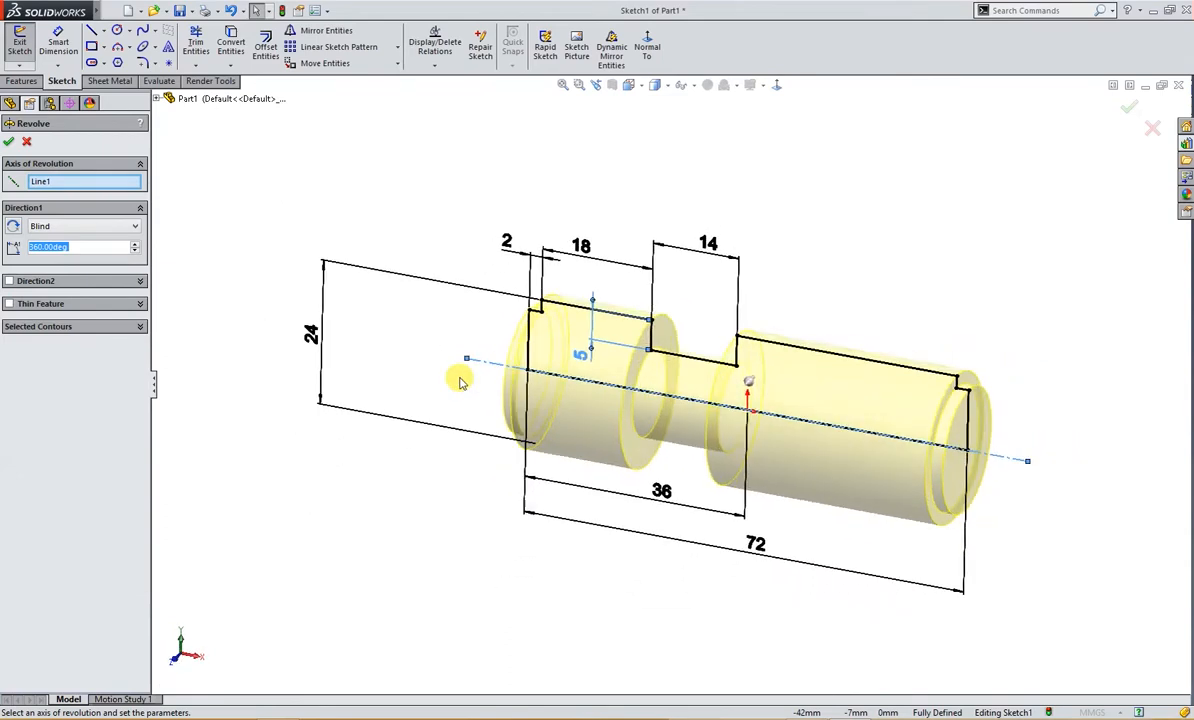
{"action": "left_click", "coordinate": [10, 143]}
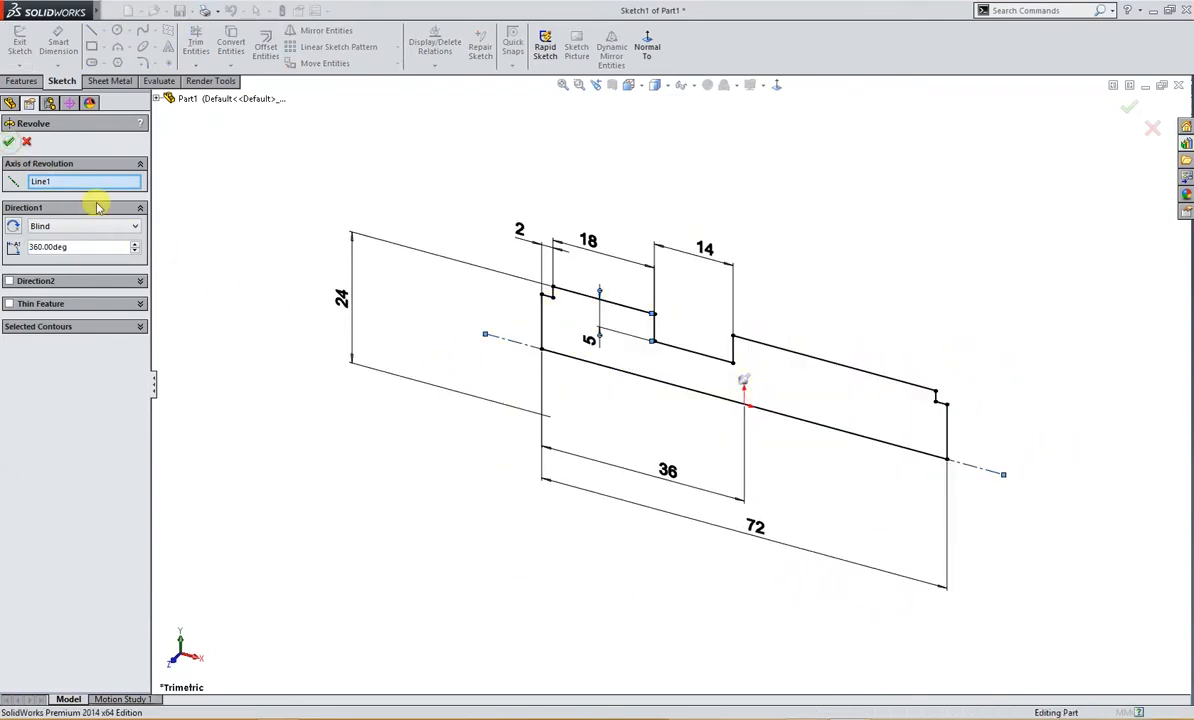
- Sketch on the ring-shaped shoulder face at the short section's end, convert its 24 mm outer edge into the sketch, and exit
{"action": "mouse_move", "coordinate": [303, 313]}
{"action": "middle_mouse_down"}
{"action": "mouse_move", "coordinate": [456, 423]}
{"action": "mouse_move", "coordinate": [474, 328]}
{"action": "mouse_move", "coordinate": [597, 426]}
{"action": "middle_mouse_up"}
{"action": "left_click", "coordinate": [612, 450]}
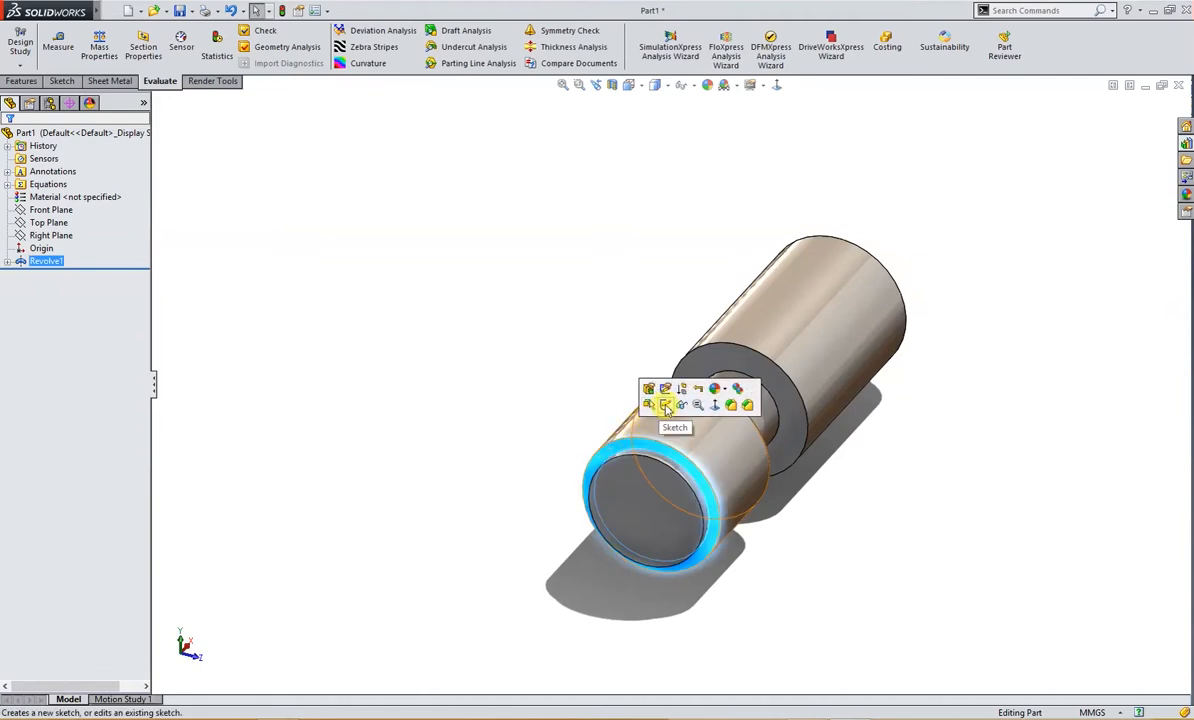
{"action": "left_click", "coordinate": [665, 404]}
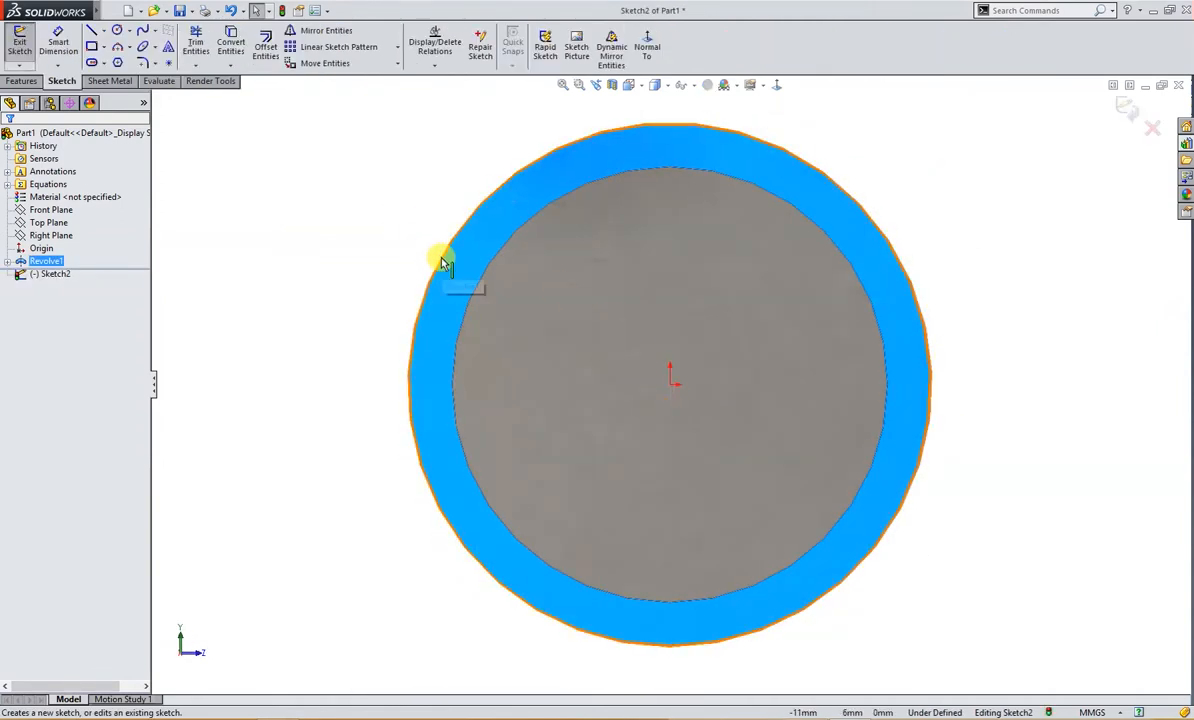
{"action": "left_click", "coordinate": [443, 262]}
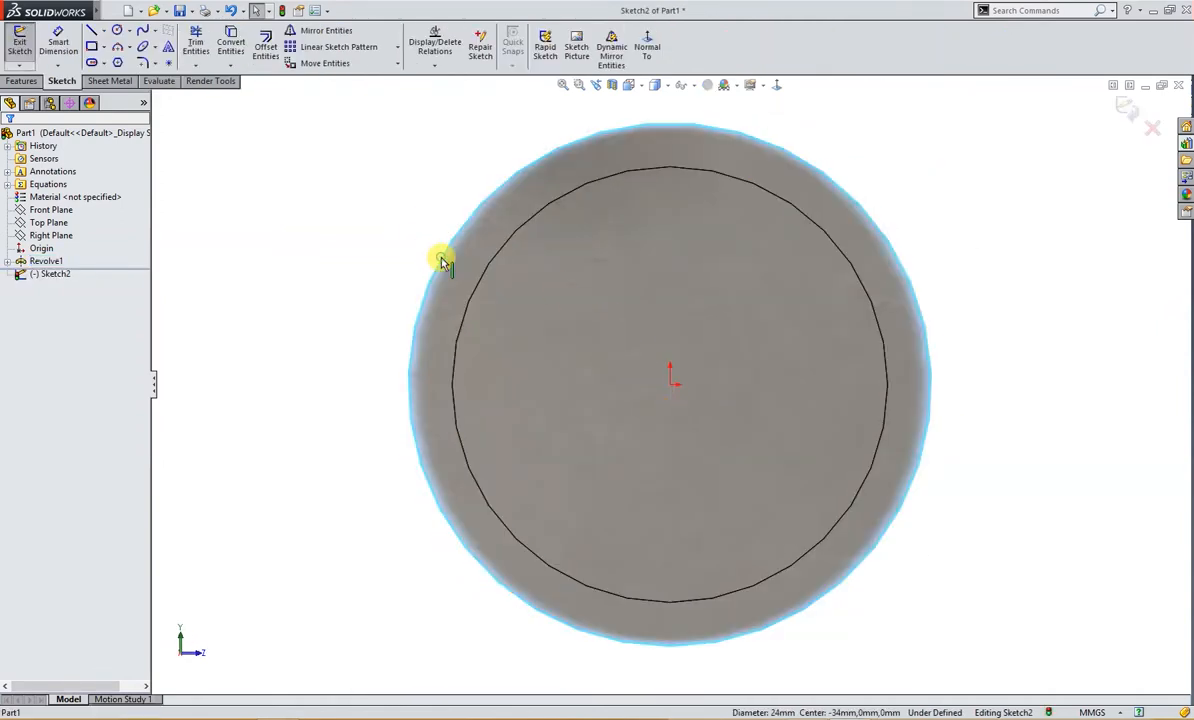
{"action": "left_click", "coordinate": [231, 46]}
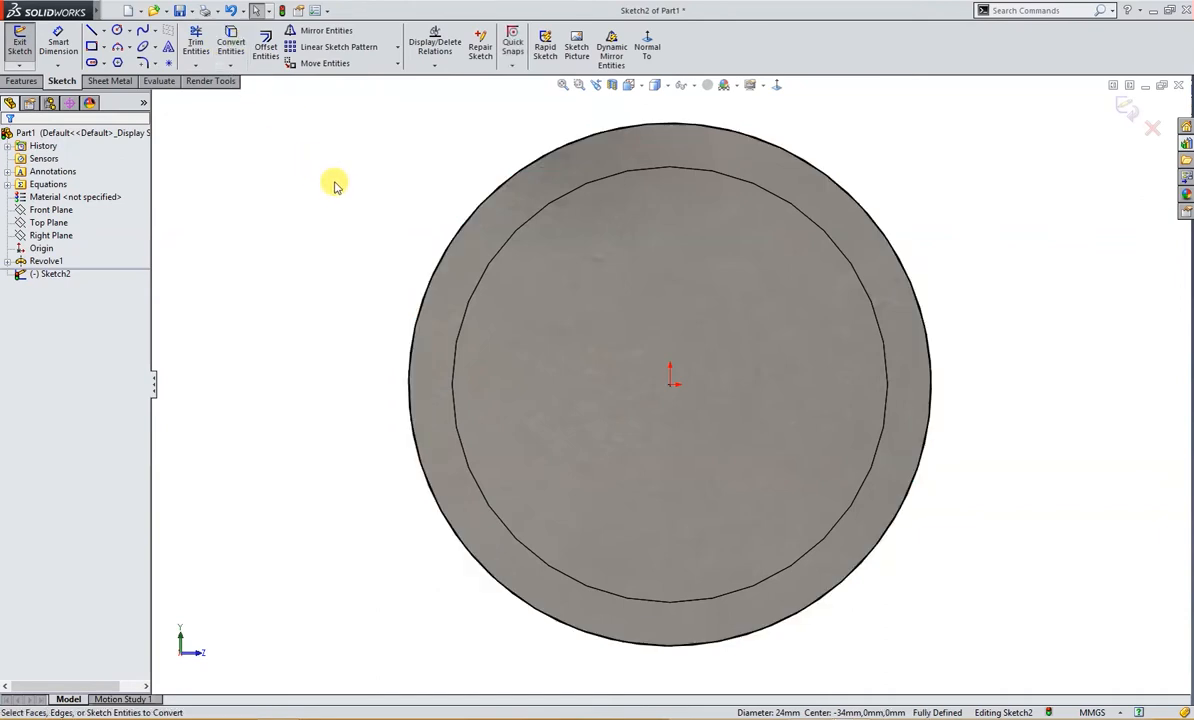
{"action": "middle_click_drag", "start_coordinate": [335, 186], "coordinate": [301, 219]}
{"action": "right_click_drag", "start_coordinate": [301, 219], "coordinate": [370, 158]}
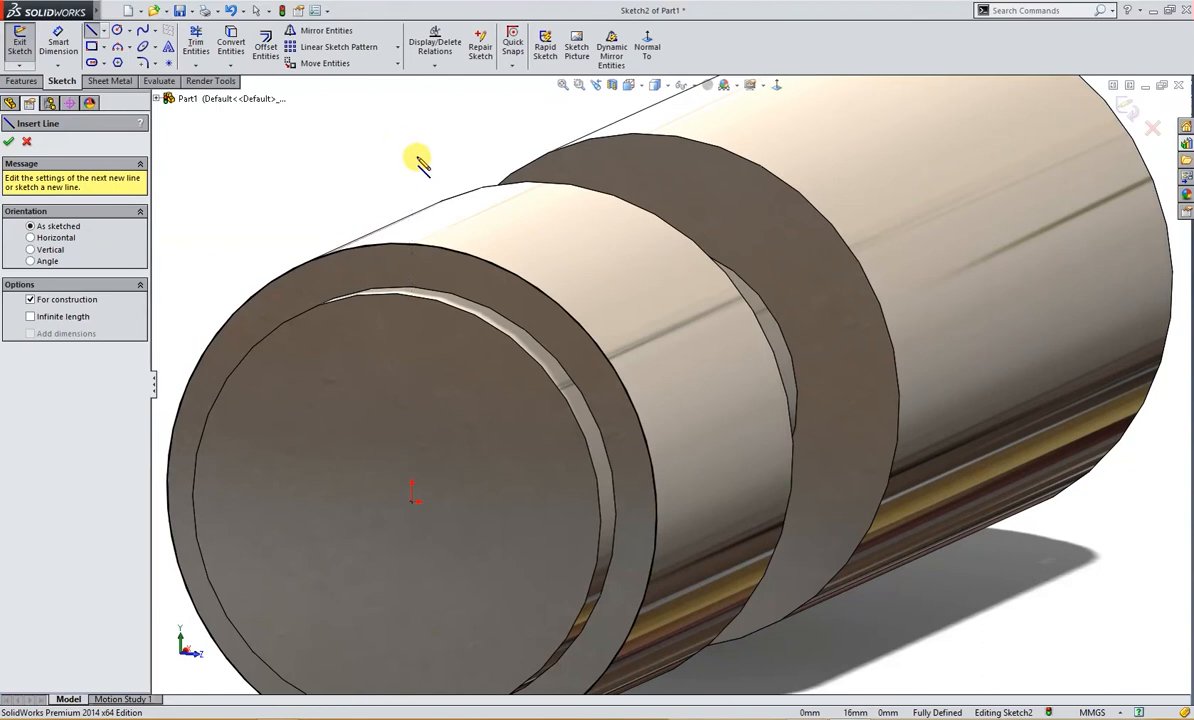
{"action": "key", "text": "Escape"}
{"action": "scroll", "coordinate": [720, 280], "scroll_direction": "up", "scroll_amount": 4}
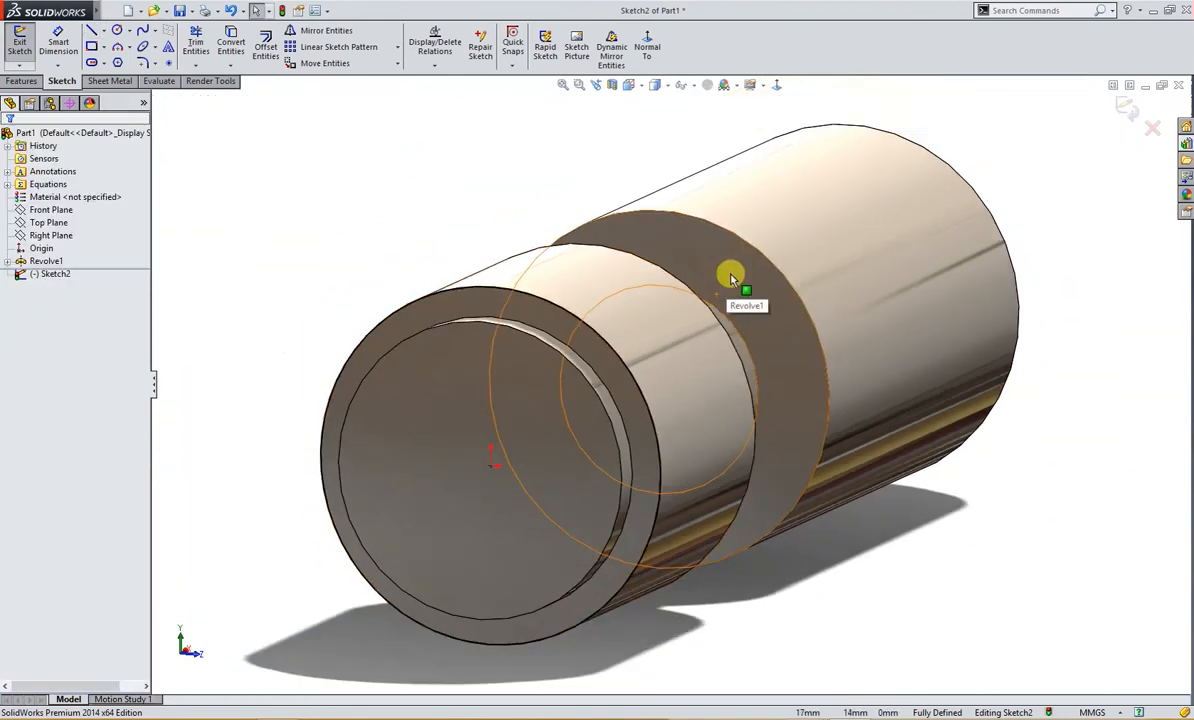
{"action": "left_click", "coordinate": [1128, 108]}
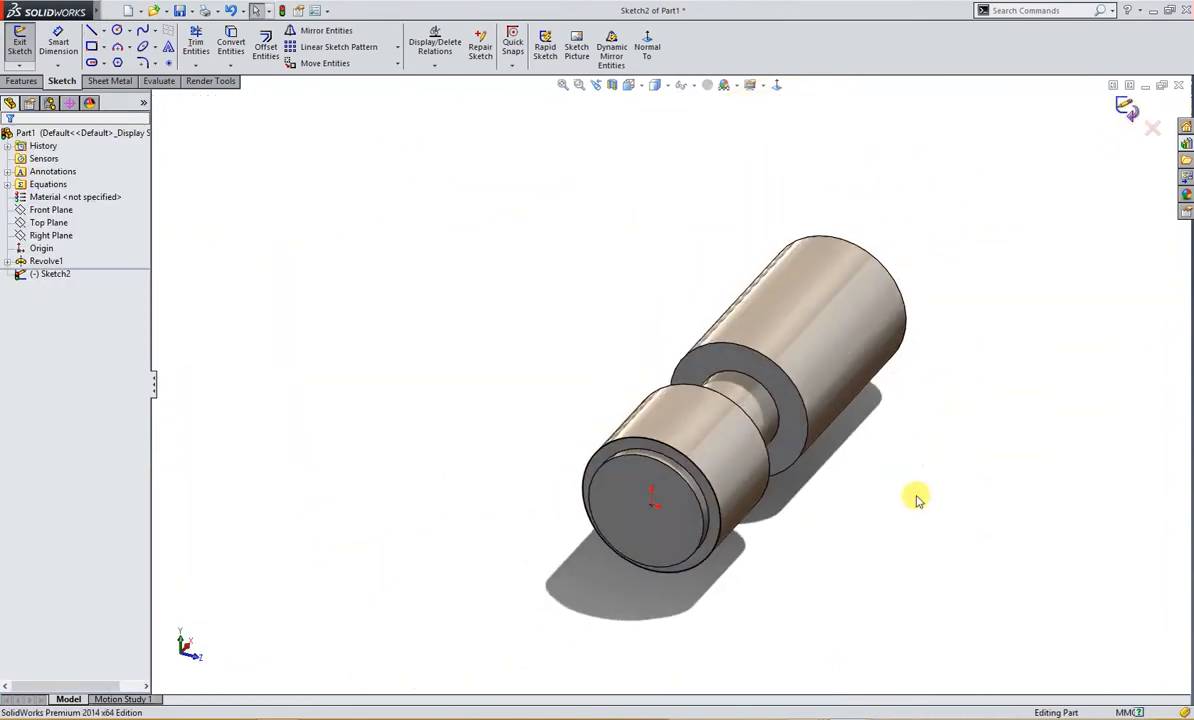
- Start a helix from the converted circle and define it by Height and Pitch
{"action": "right_click_drag", "start_coordinate": [916, 496], "coordinate": [974, 429]}
{"action": "middle_click_drag", "start_coordinate": [566, 476], "coordinate": [687, 484]}
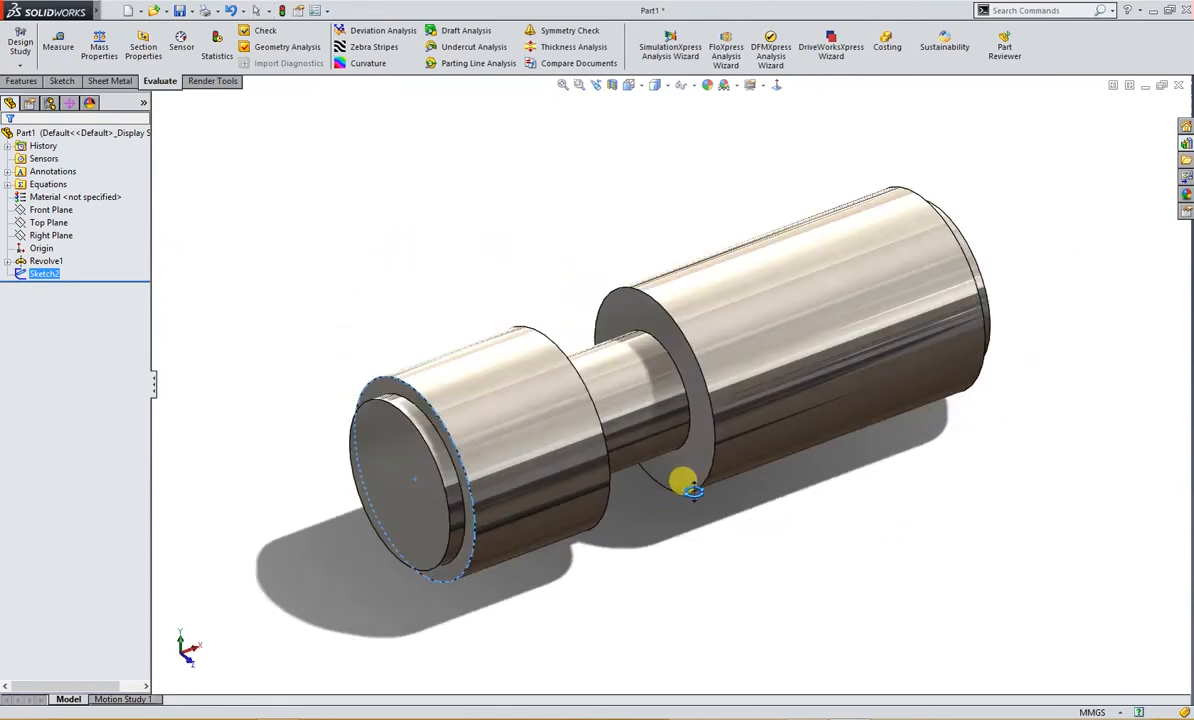
{"action": "left_click", "coordinate": [22, 81]}
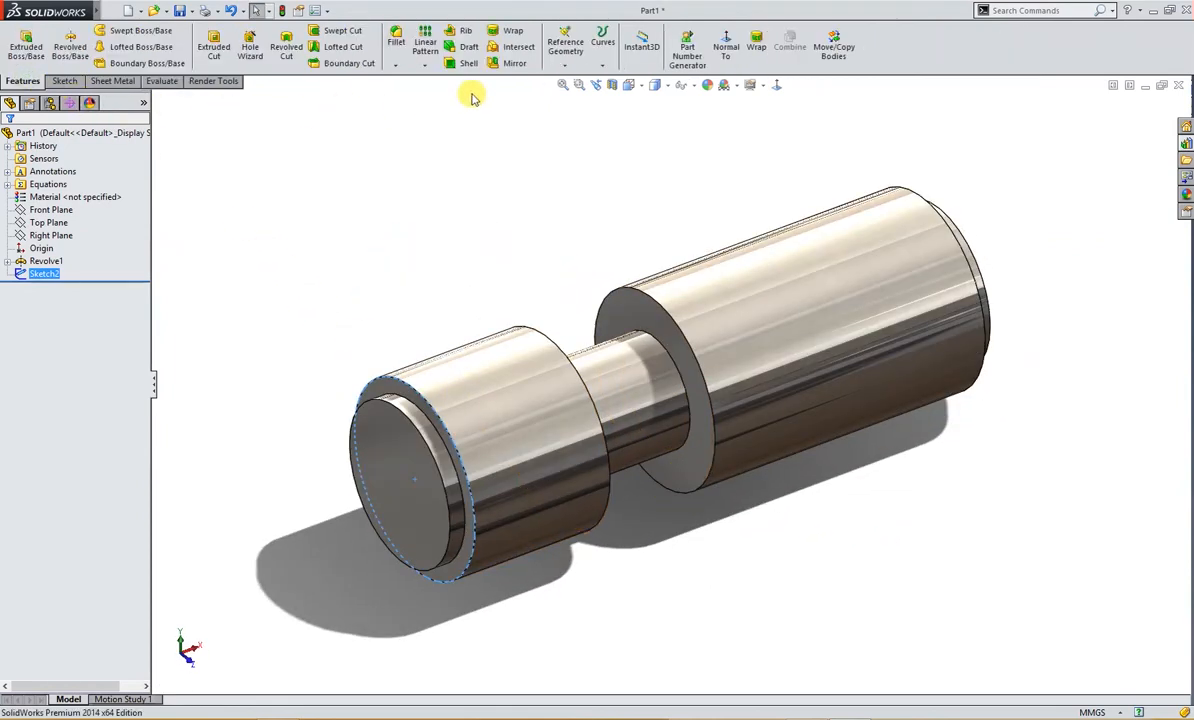
{"action": "left_click", "coordinate": [604, 64]}
{"action": "left_click", "coordinate": [604, 155]}
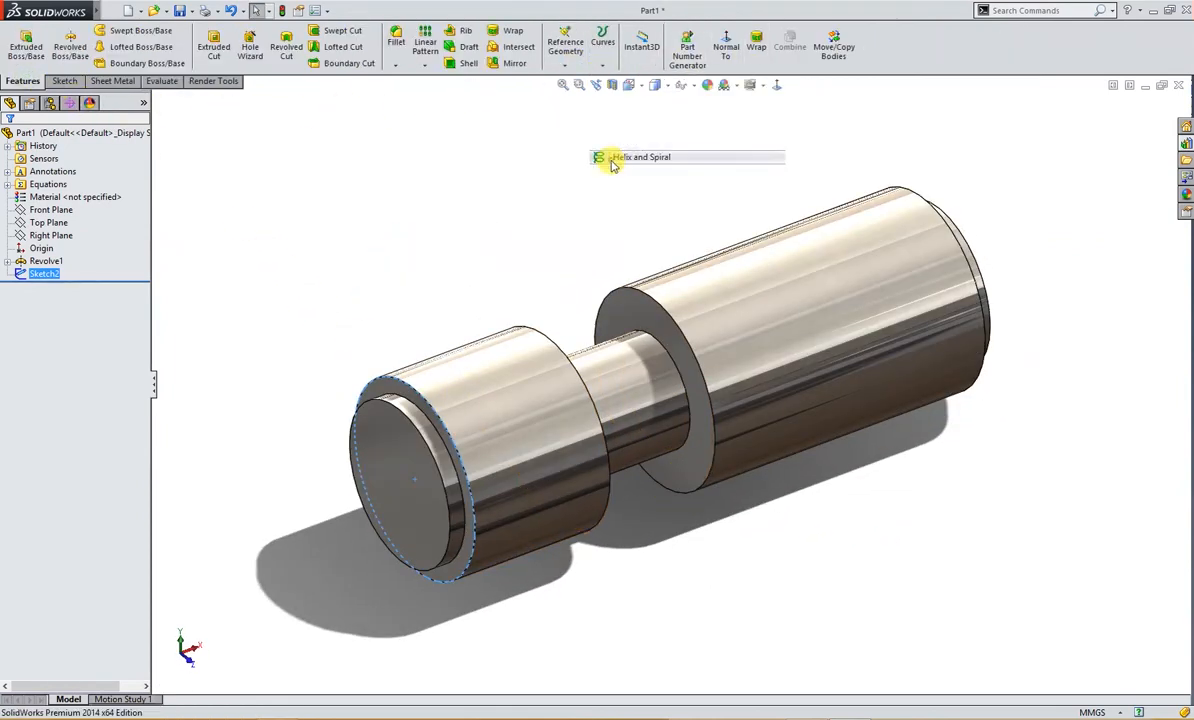
{"action": "left_click", "coordinate": [84, 181]}
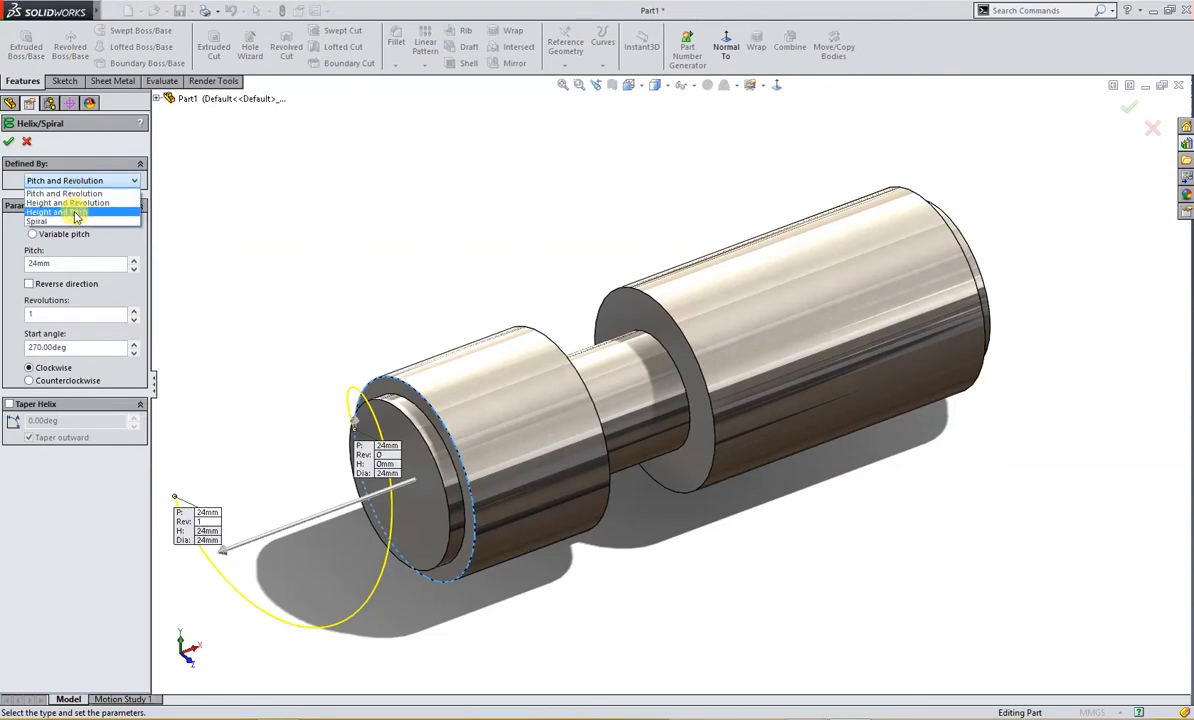
{"action": "left_click", "coordinate": [76, 206]}
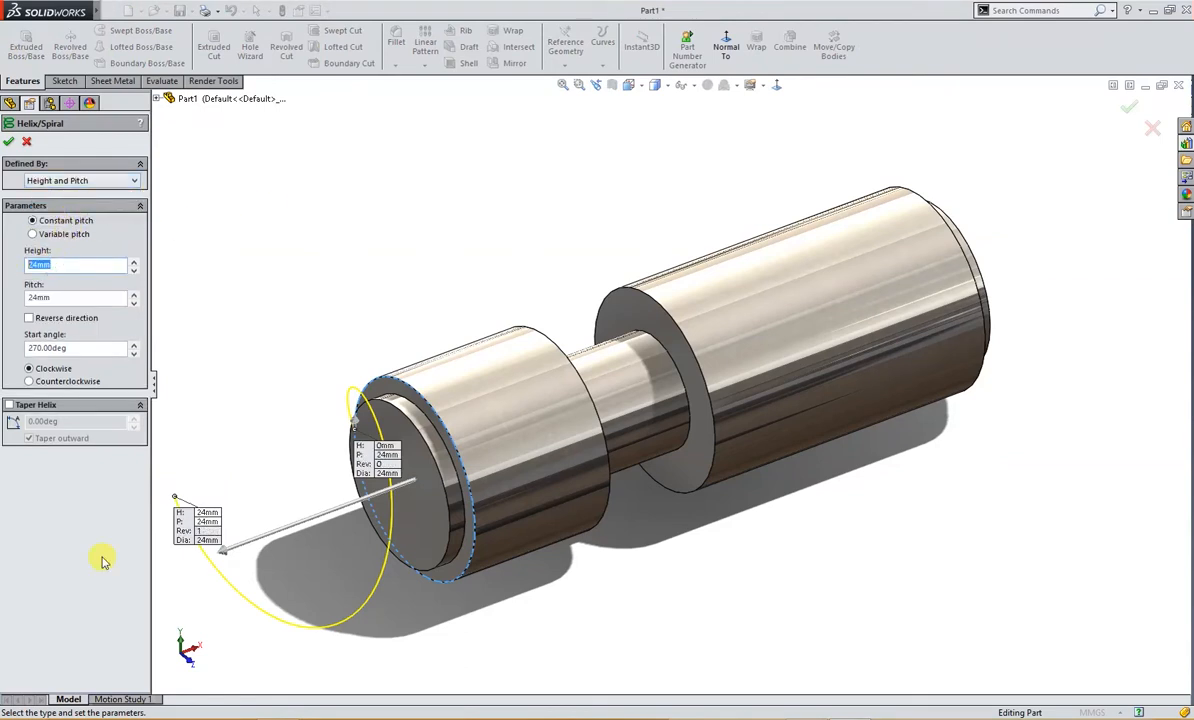
- Set the helix height to 70 mm, the pitch to 4 mm and the start angle to 0°
{"action": "type", "text": "70"}
{"action": "key", "text": "Return"}
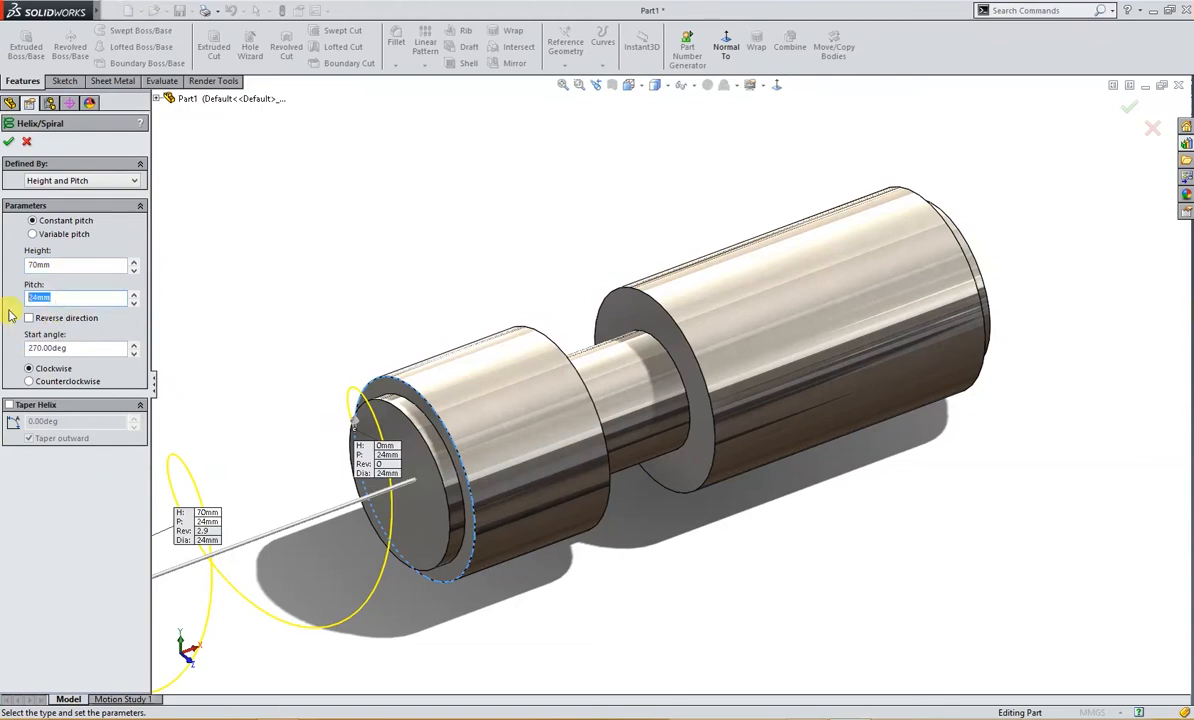
{"action": "type", "text": "4"}
{"action": "key", "text": "Return"}
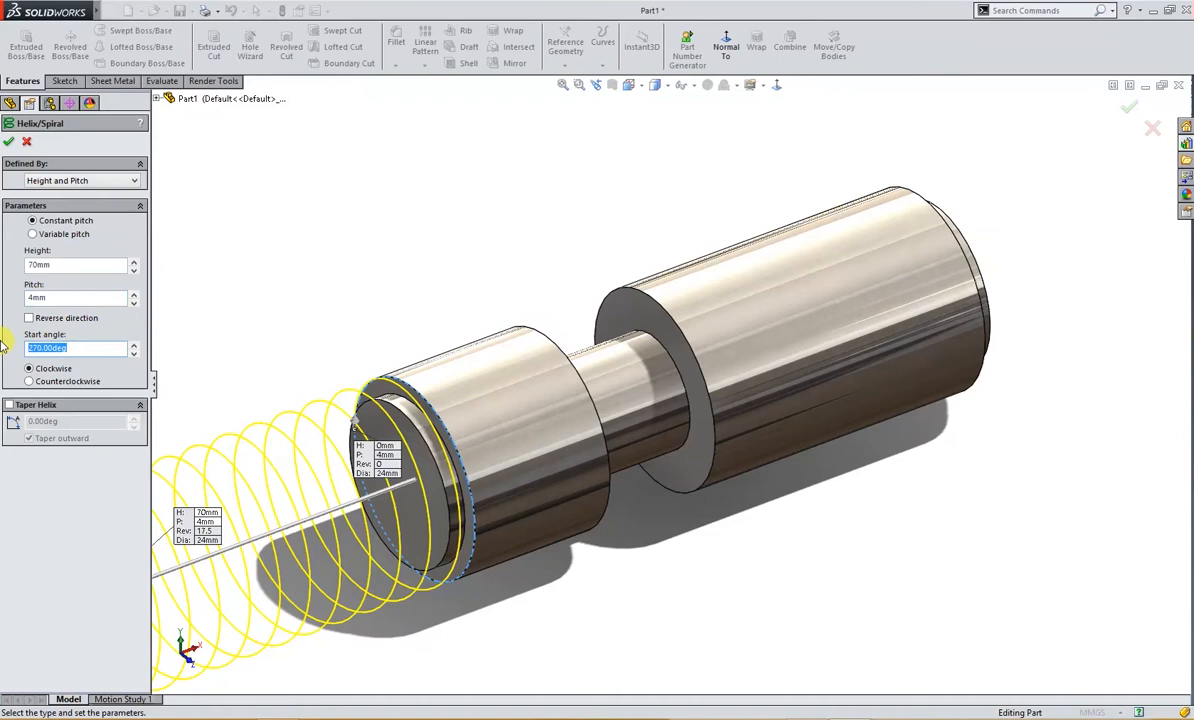
{"action": "key", "text": "Return"}
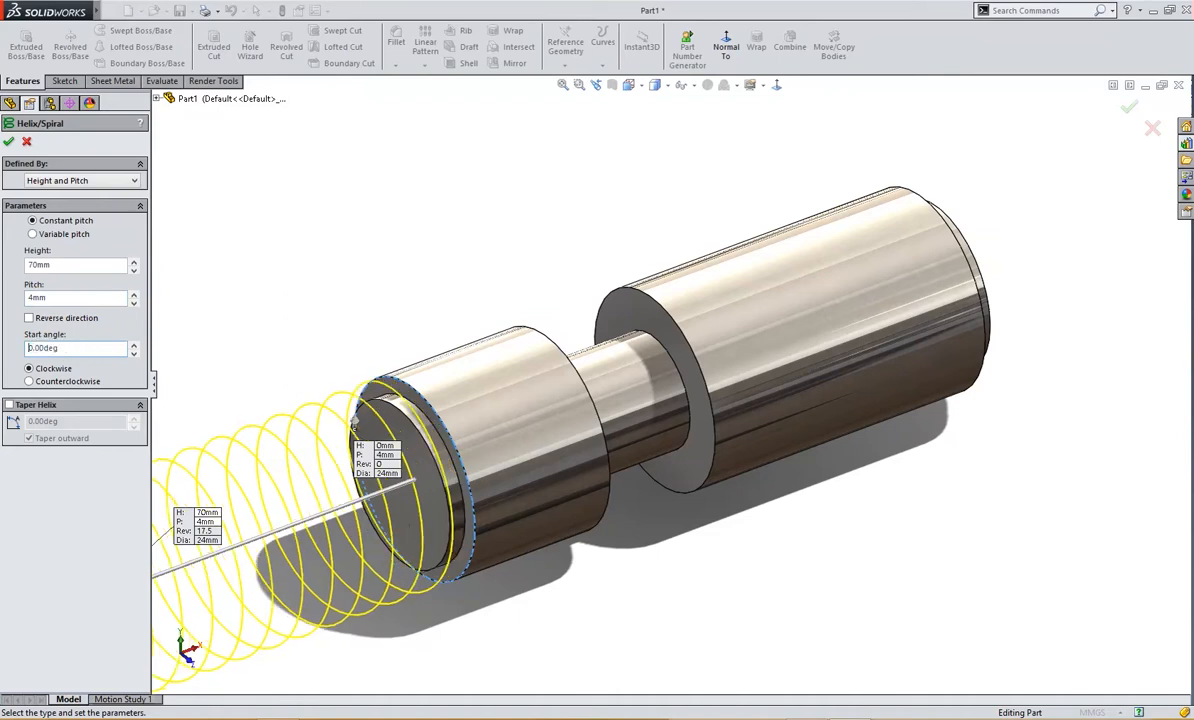
- Reverse the helix direction so it runs along the shaft, make it counterclockwise, and create it
{"action": "left_click", "coordinate": [30, 318]}
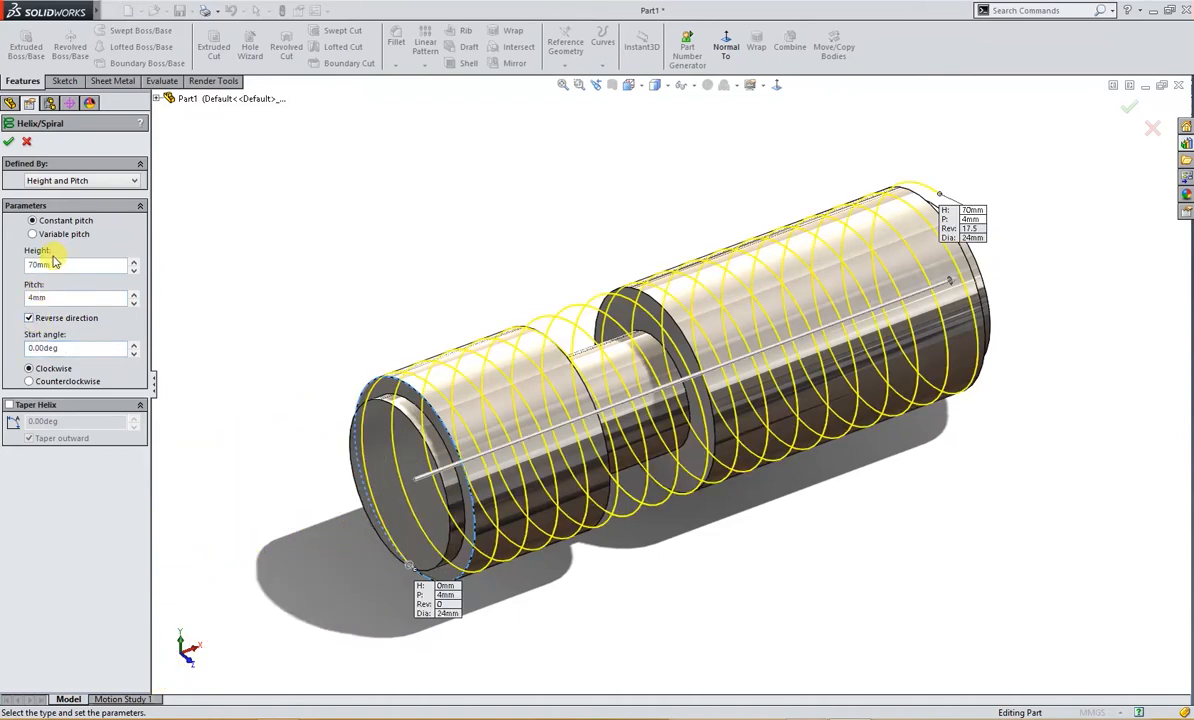
{"action": "left_click", "coordinate": [48, 382]}
{"action": "mouse_move", "coordinate": [183, 333]}
{"action": "middle_mouse_down"}
{"action": "mouse_move", "coordinate": [133, 320]}
{"action": "mouse_move", "coordinate": [117, 277]}
{"action": "mouse_move", "coordinate": [166, 338]}
{"action": "middle_mouse_up"}
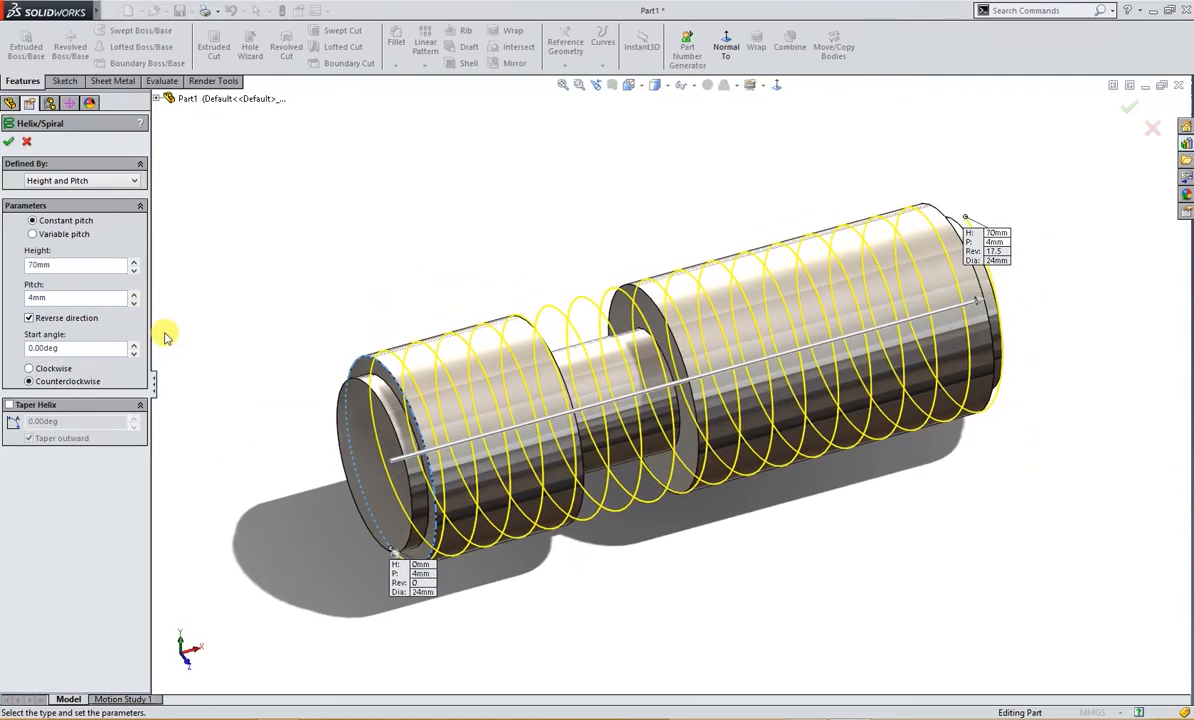
{"action": "left_click", "coordinate": [9, 143]}
- Start a sketch on the Front Plane and draw a rectangle about 1 mm wide and 1.1 mm high just below the short section's outer end
{"action": "middle_click_drag", "start_coordinate": [173, 325], "coordinate": [143, 240]}
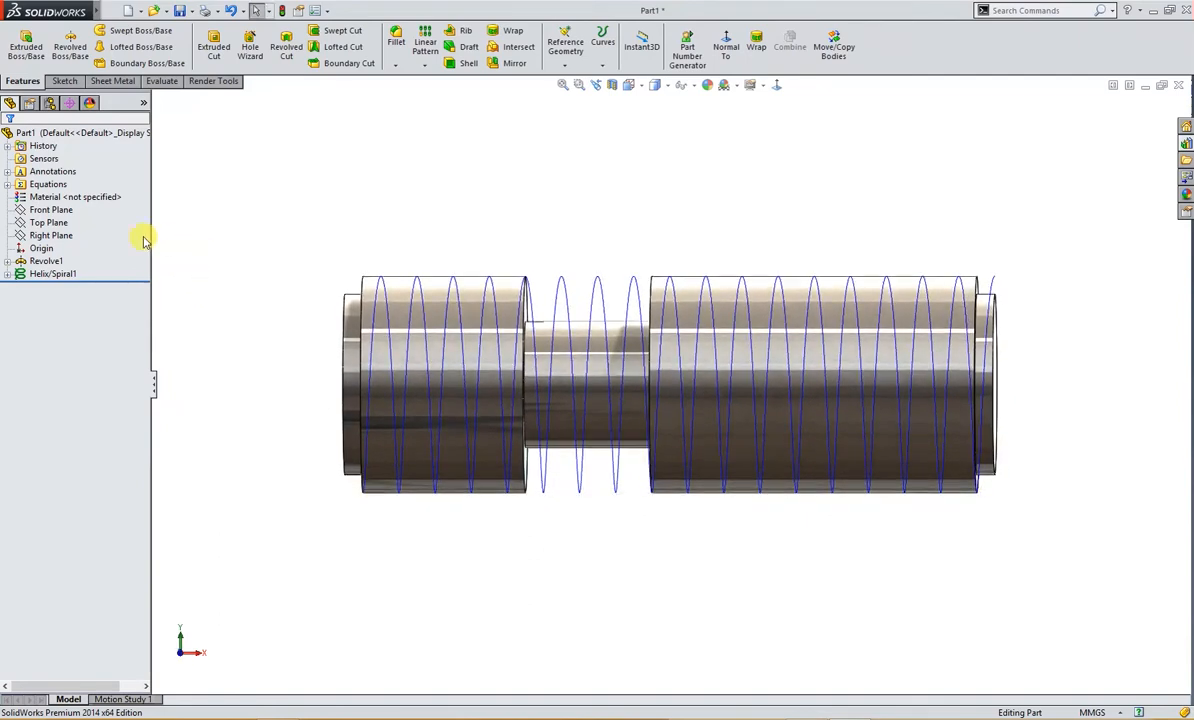
{"action": "left_click", "coordinate": [55, 211]}
{"action": "left_click", "coordinate": [60, 193]}
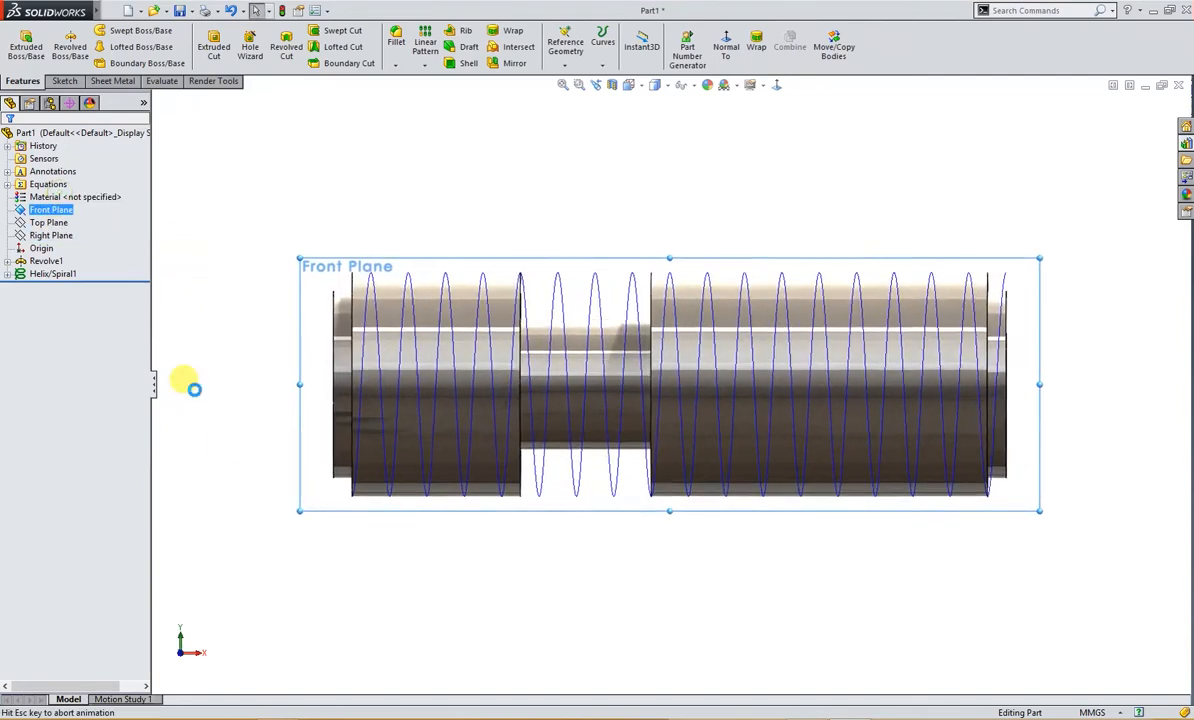
{"action": "scroll", "coordinate": [365, 505], "scroll_direction": "down", "scroll_amount": 5}
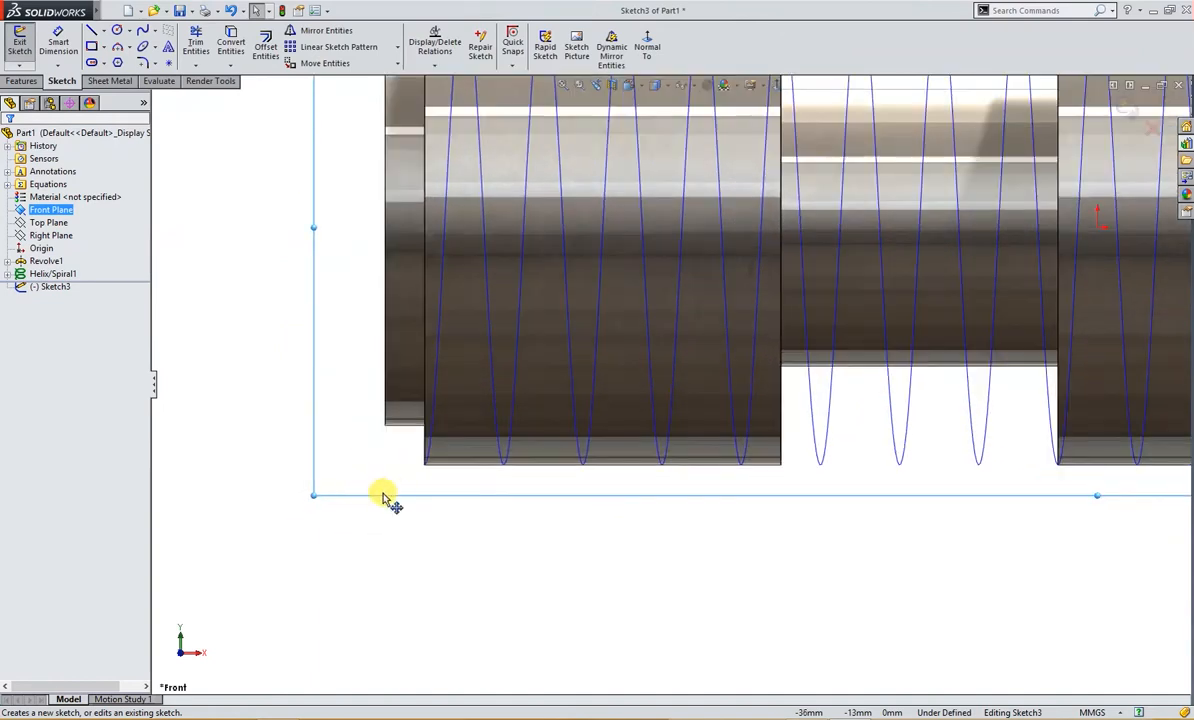
{"action": "right_click_drag", "start_coordinate": [378, 530], "coordinate": [312, 525]}
{"action": "left_click_drag", "start_coordinate": [397, 482], "coordinate": [410, 497]}
{"action": "left_click", "coordinate": [413, 496]}
- Dimension the small rectangle to 2.1 mm high and 2 mm wide
{"action": "right_click_drag", "start_coordinate": [463, 545], "coordinate": [457, 482]}
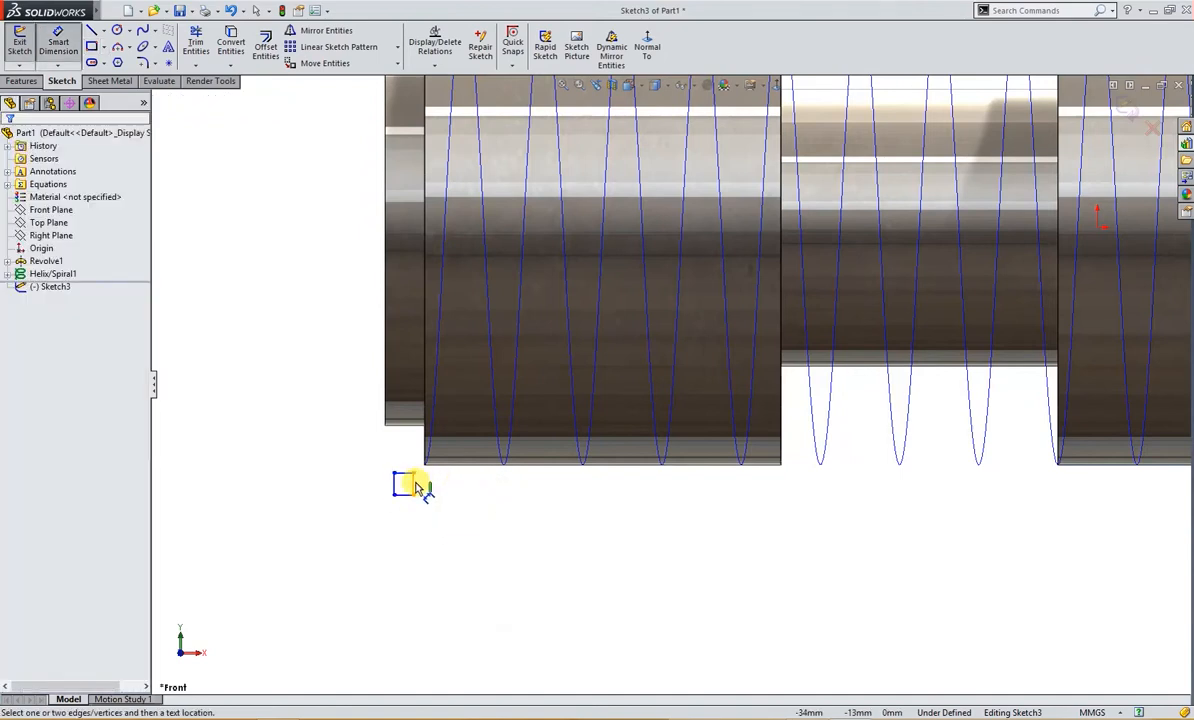
{"action": "left_click", "coordinate": [416, 487]}
{"action": "left_click", "coordinate": [466, 536]}
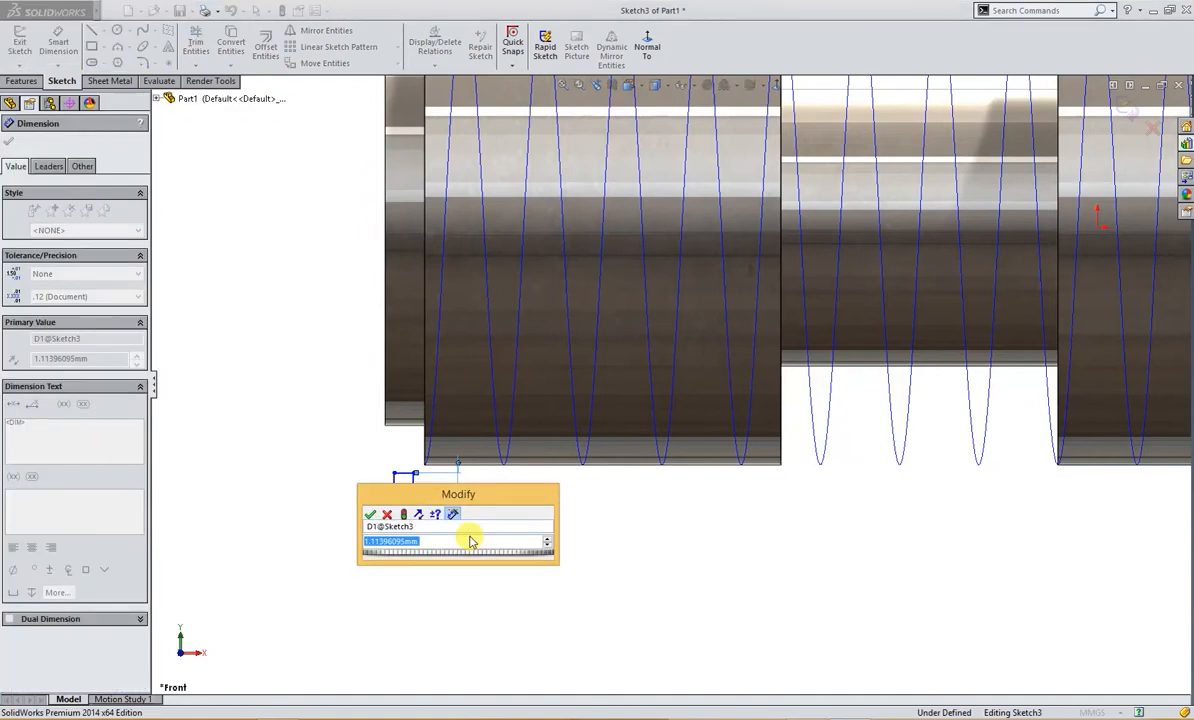
{"action": "type", "text": "2.1"}
{"action": "key", "text": "Return"}
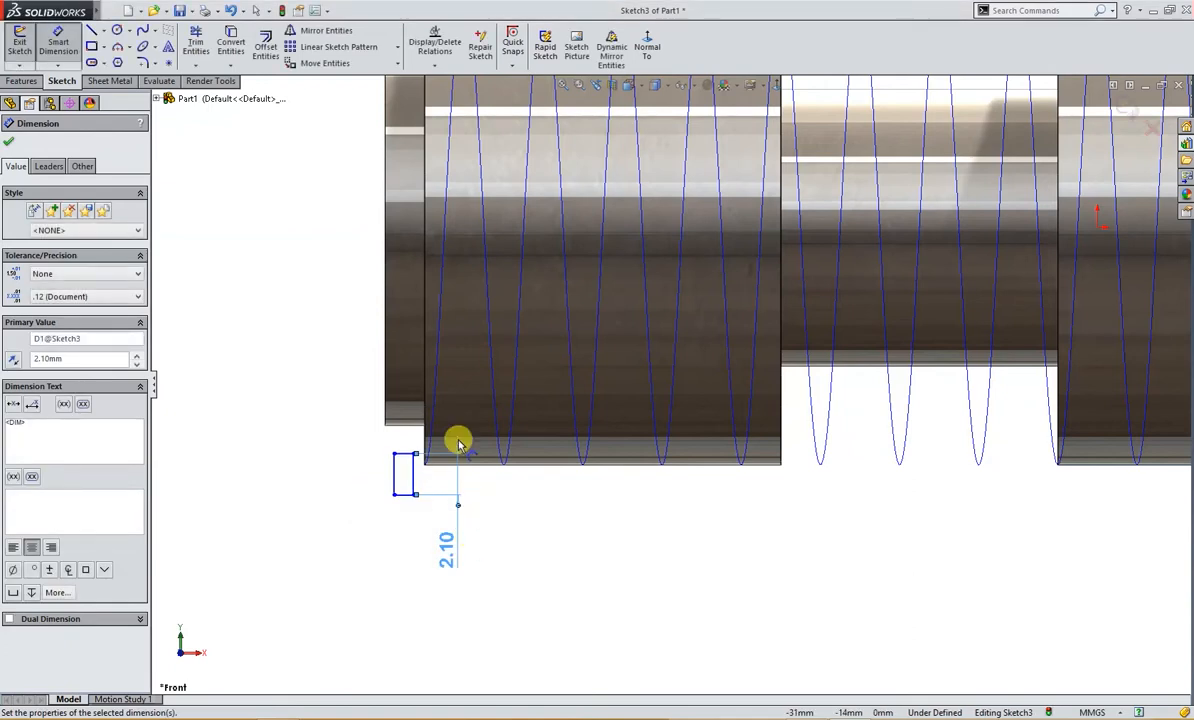
{"action": "left_click", "coordinate": [405, 500]}
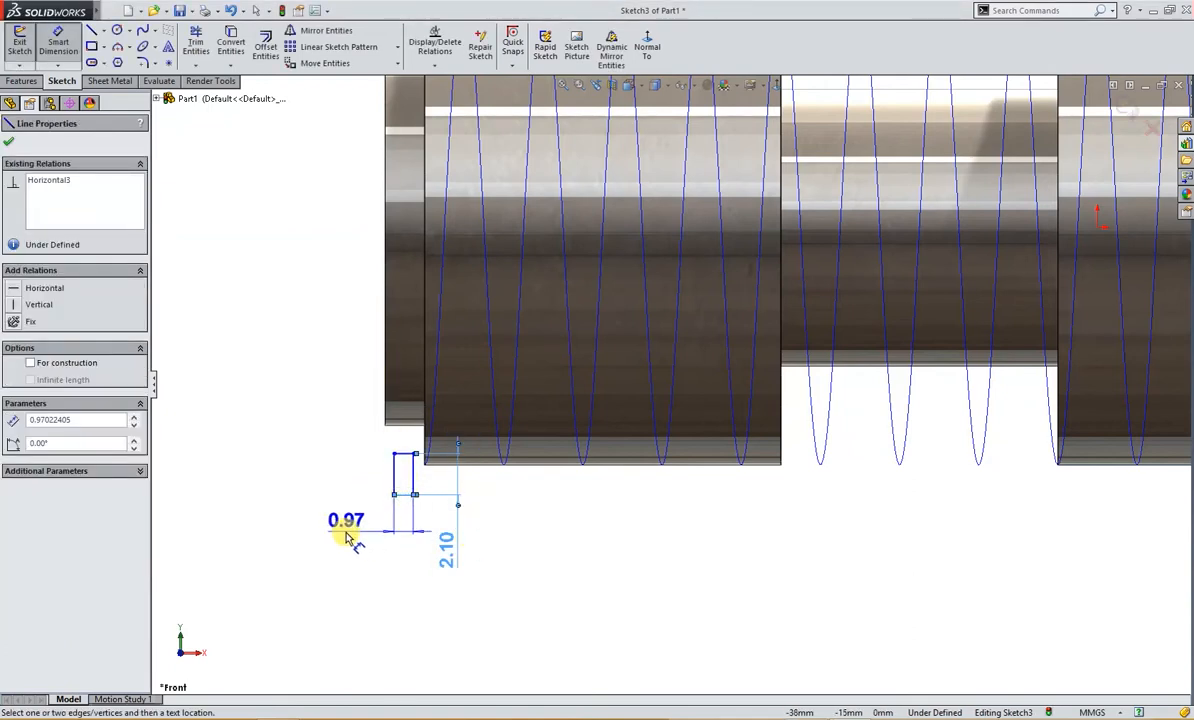
{"action": "left_click", "coordinate": [345, 530]}
{"action": "type", "text": "2"}
{"action": "key", "text": "Return"}
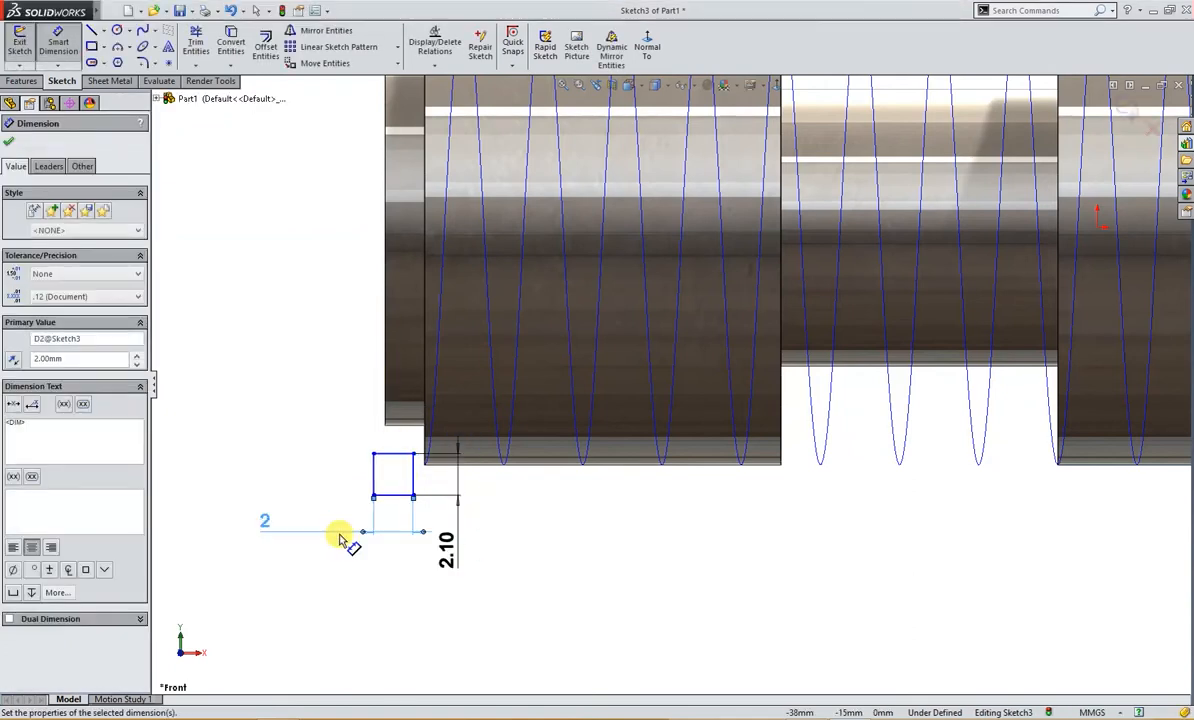
{"action": "left_click", "coordinate": [344, 594]}
{"action": "key", "text": "Escape"}
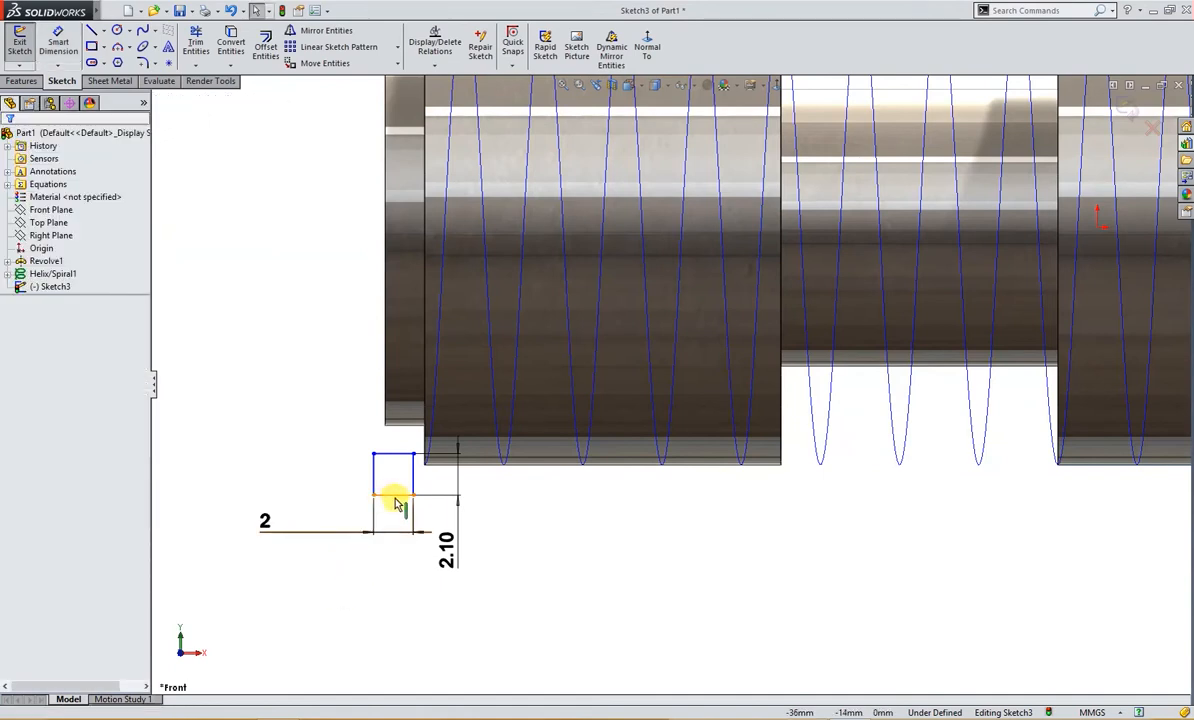
- Add a Pierce relation between the midpoint of the rectangle's lower edge and the helix
{"action": "left_click", "coordinate": [396, 502]}
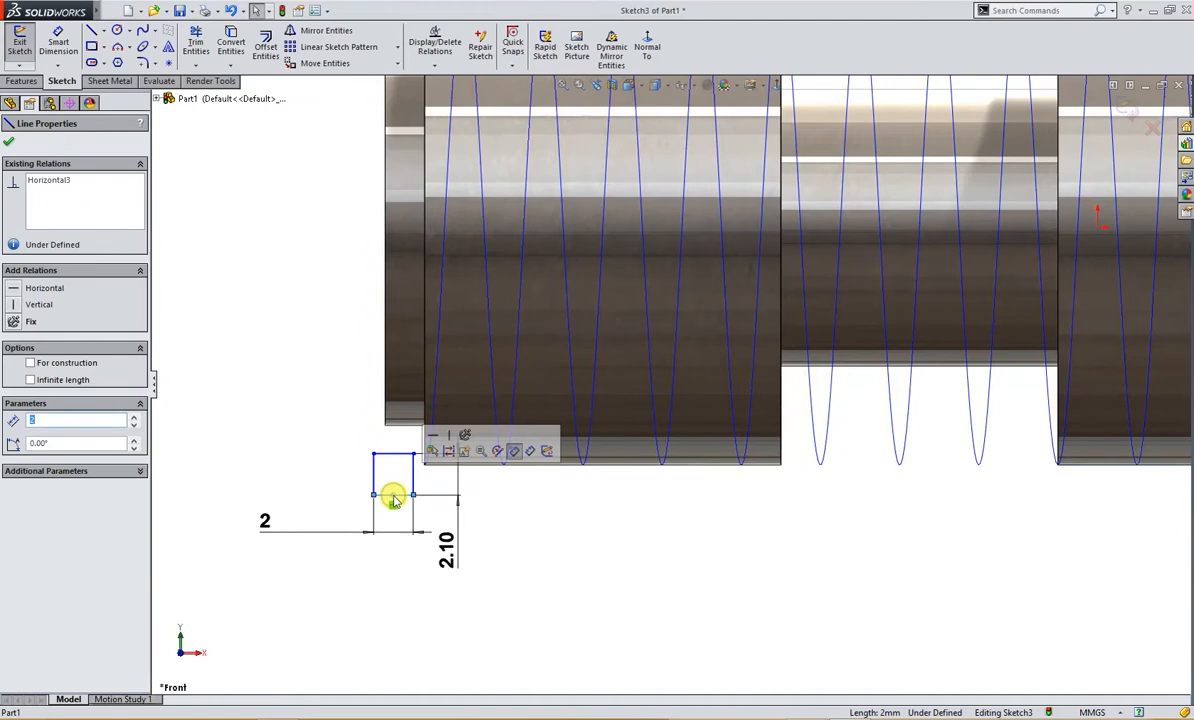
{"action": "right_click", "coordinate": [394, 498]}
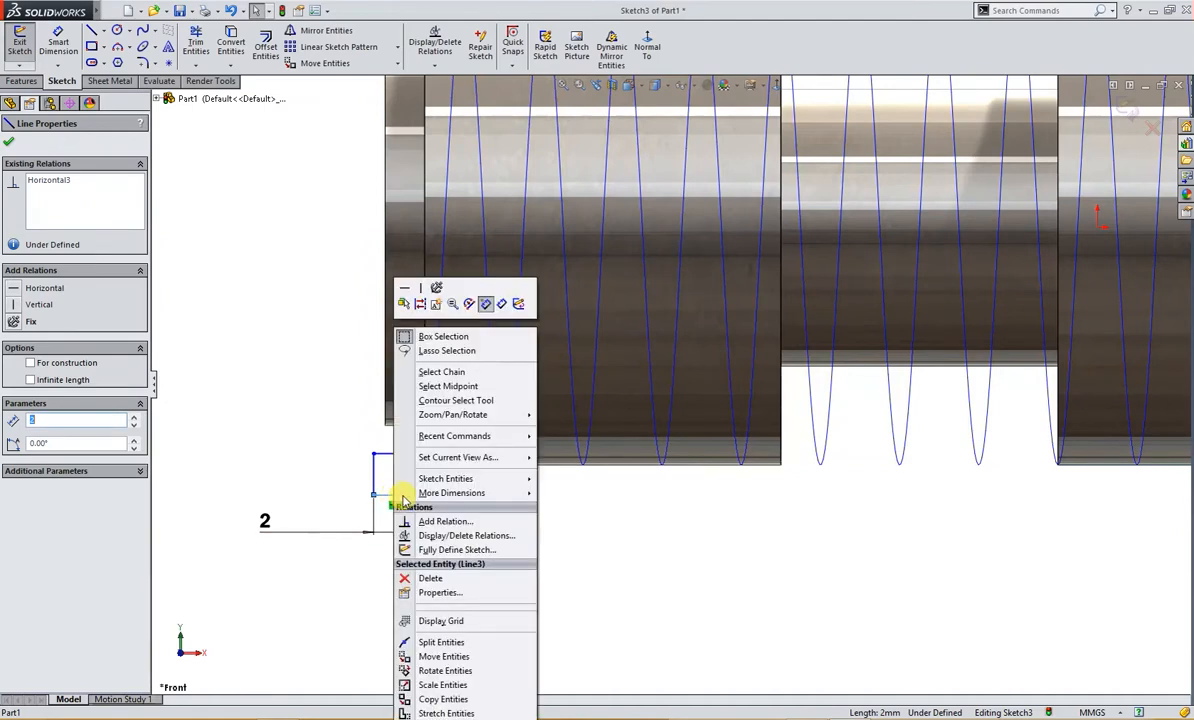
{"action": "left_click", "coordinate": [445, 388]}
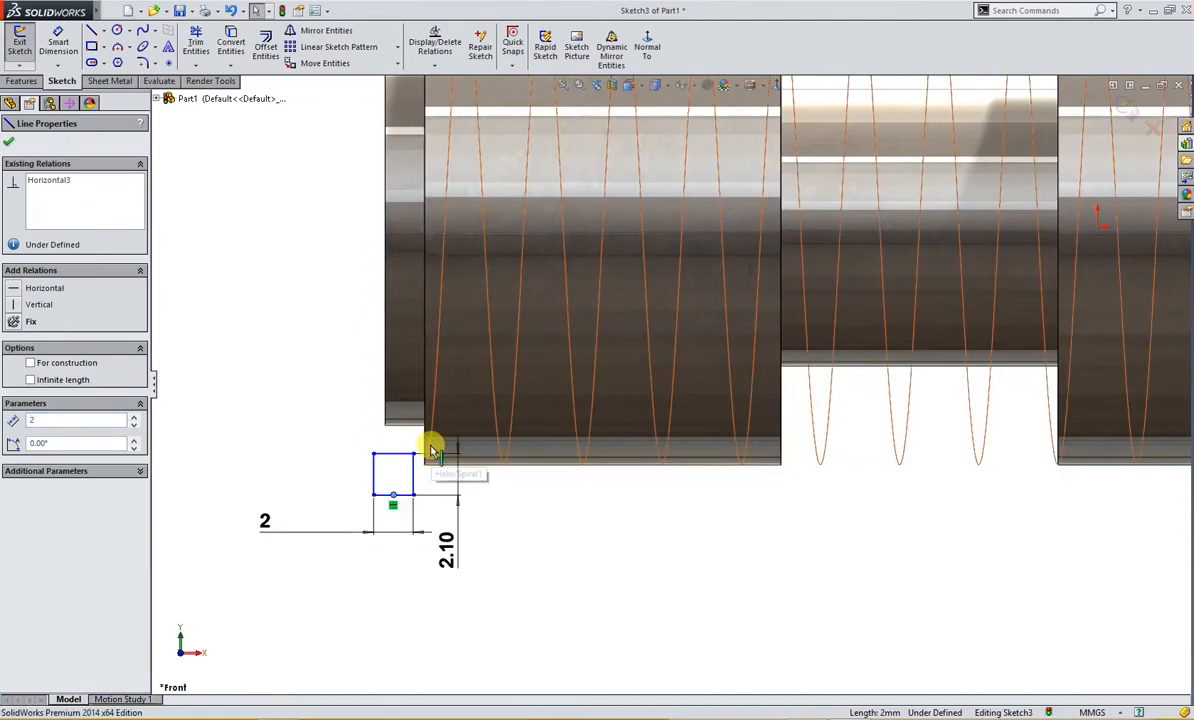
{"action": "left_click", "coordinate": [433, 450], "text": "ctrl"}
{"action": "left_click", "coordinate": [488, 385]}
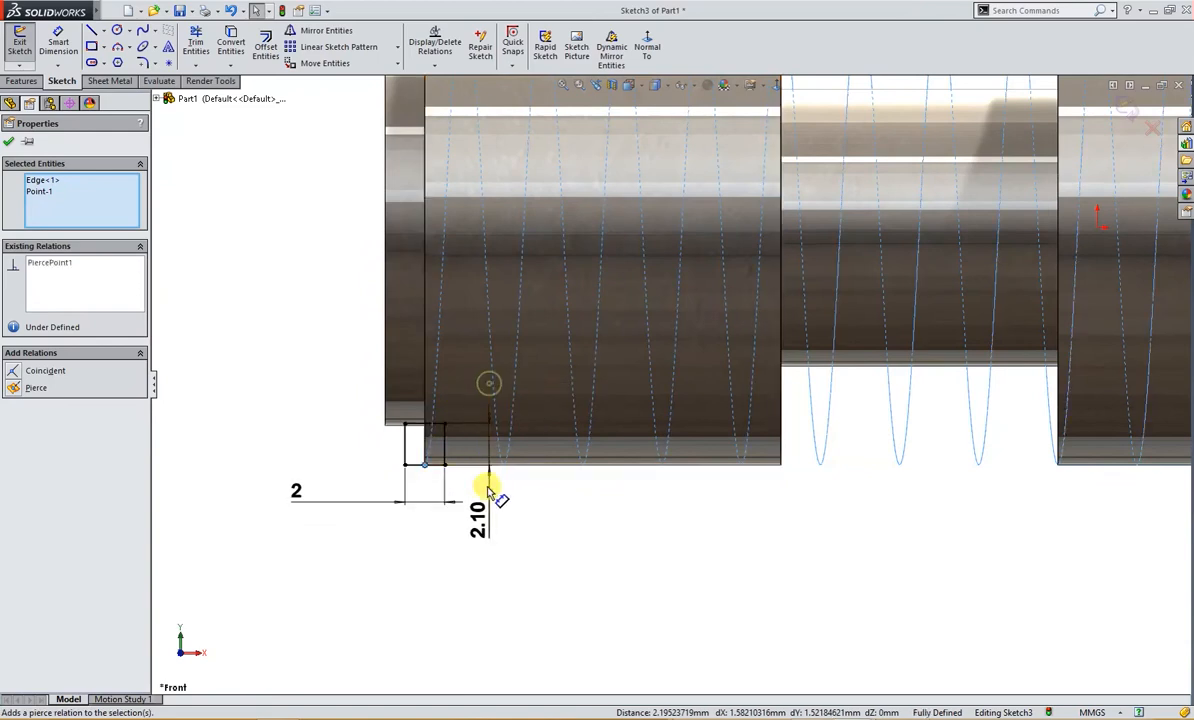
{"action": "left_click", "coordinate": [506, 527]}
{"action": "scroll", "coordinate": [519, 561], "scroll_direction": "up", "scroll_amount": 3}
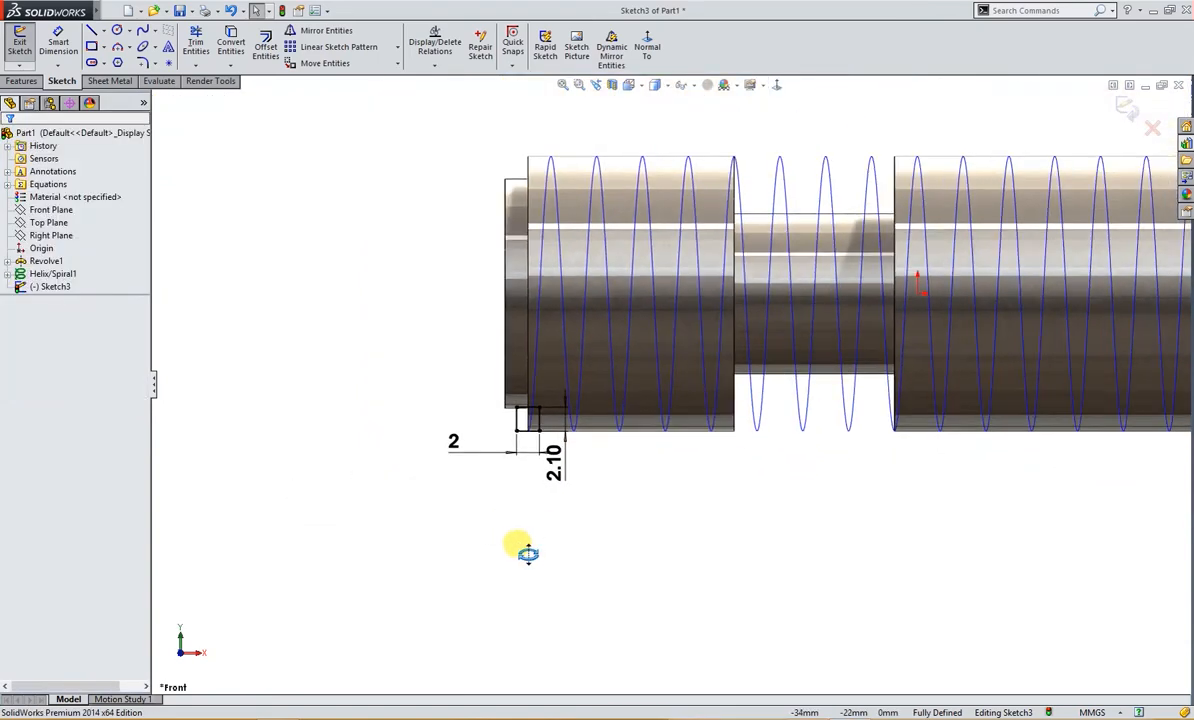
{"action": "middle_click_drag", "start_coordinate": [517, 543], "coordinate": [522, 555]}
{"action": "right_click_drag", "start_coordinate": [366, 407], "coordinate": [363, 488]}
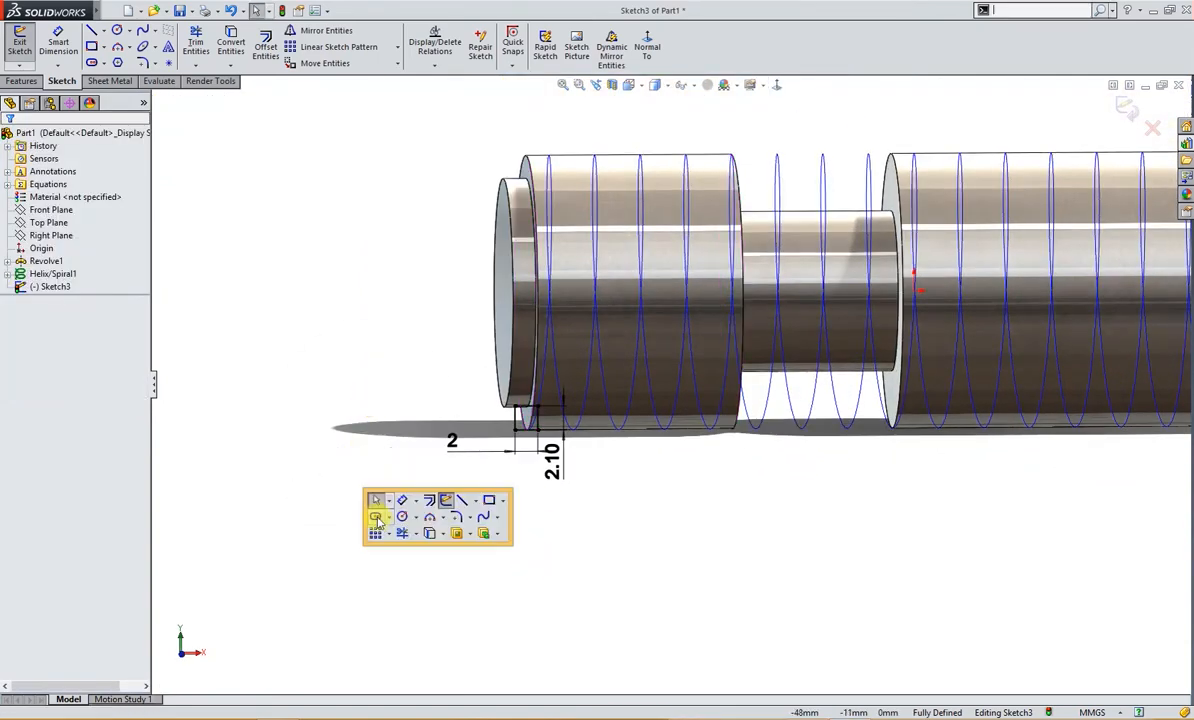
{"action": "left_click", "coordinate": [468, 534]}
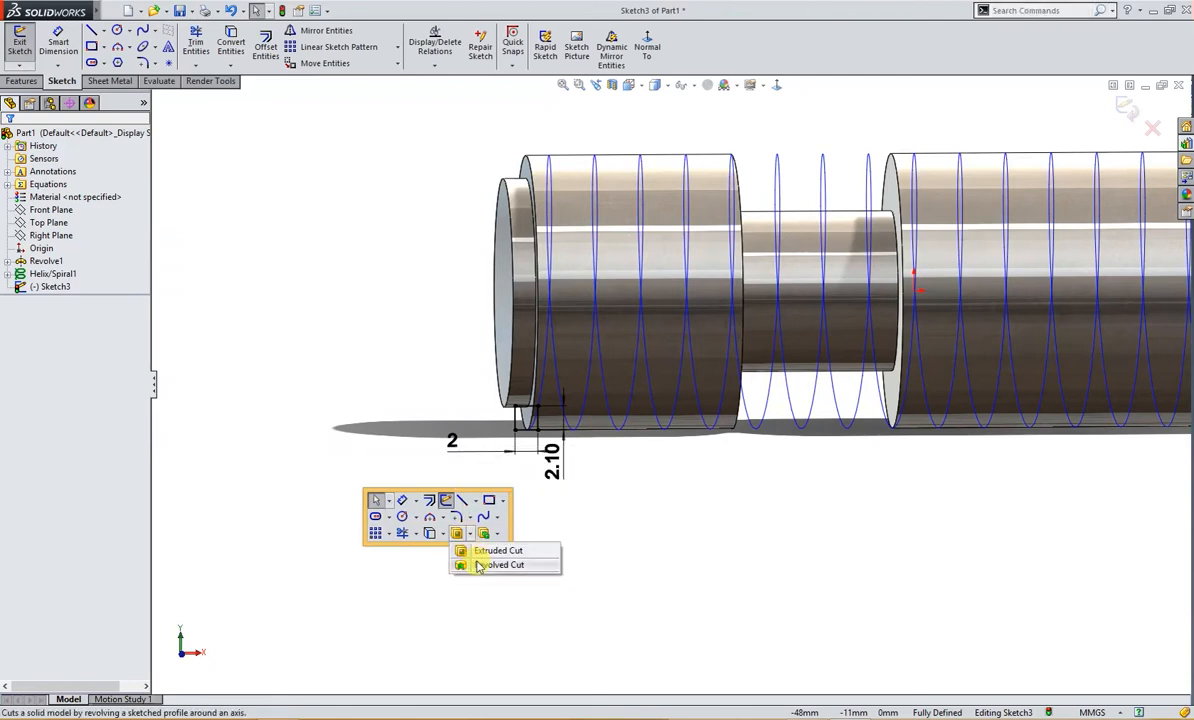
{"action": "left_click", "coordinate": [482, 565]}
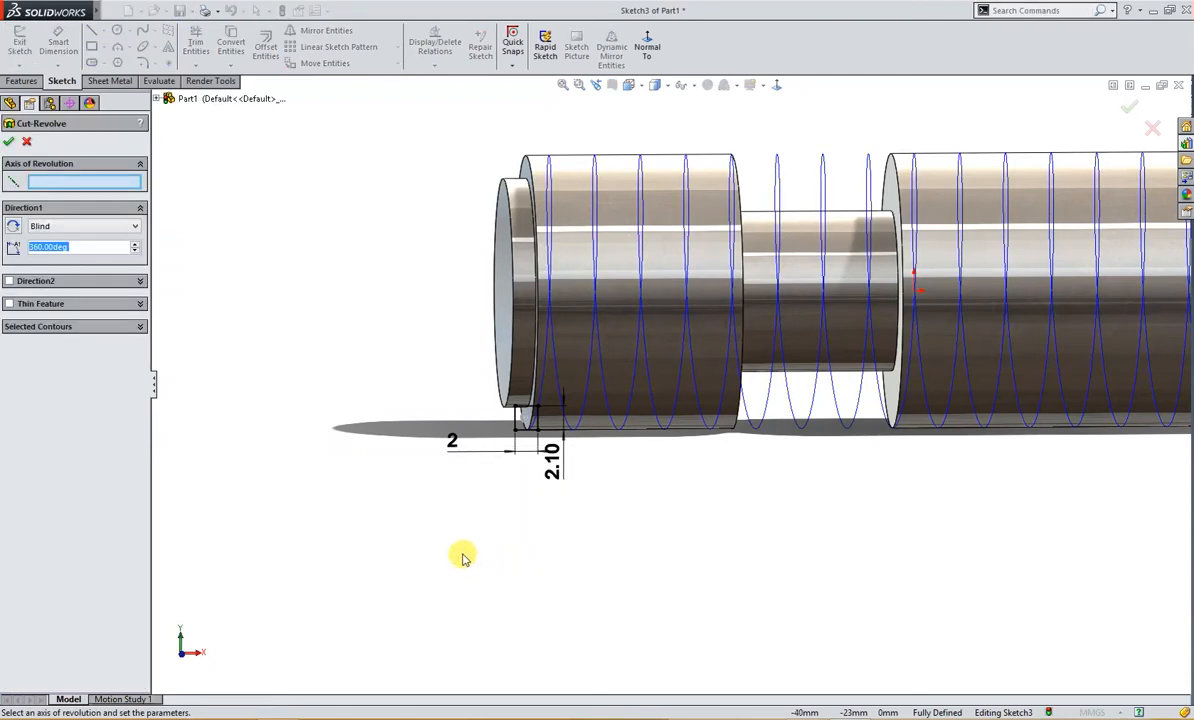
{"action": "key", "text": "Escape"}
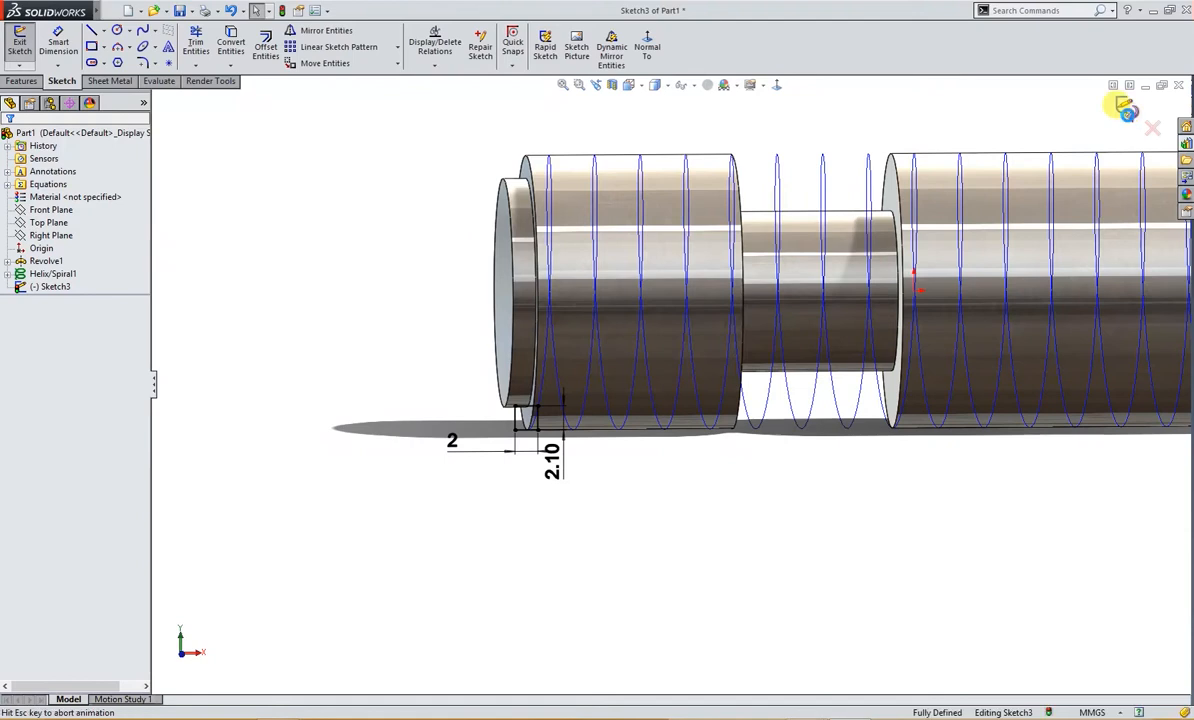
- Exit the sketch and create a swept cut with the rectangle as profile and the helix as path
{"action": "left_click", "coordinate": [1127, 110]}
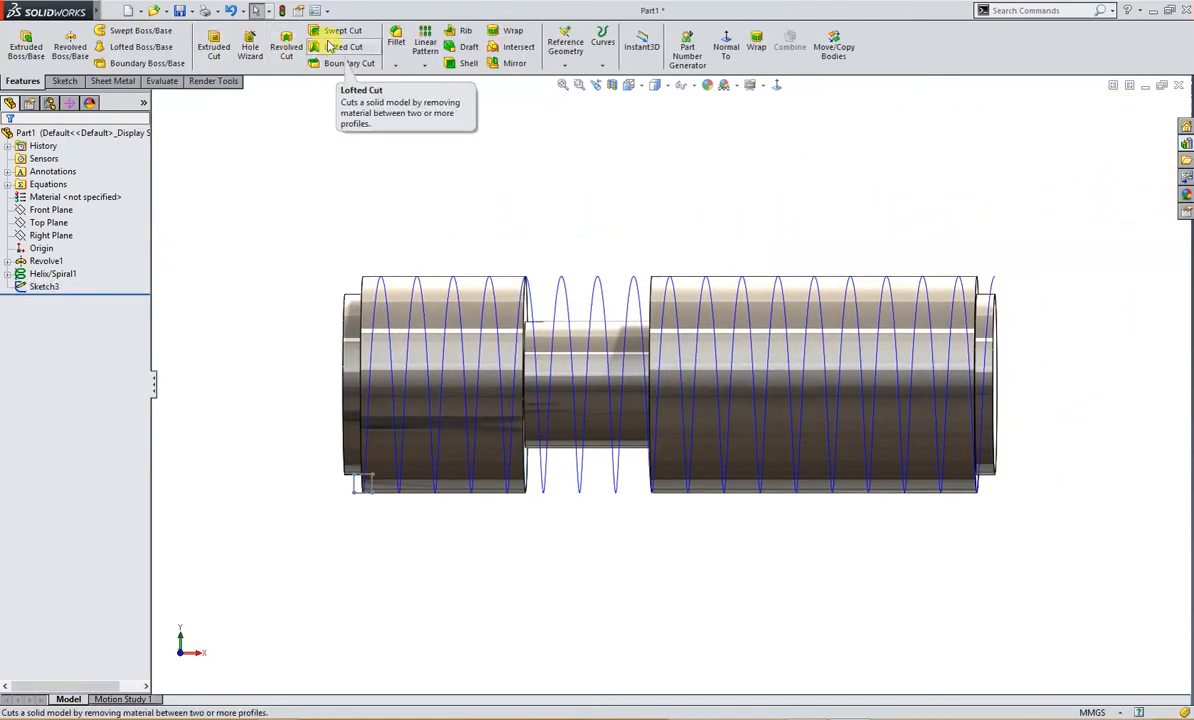
{"action": "left_click", "coordinate": [340, 30]}
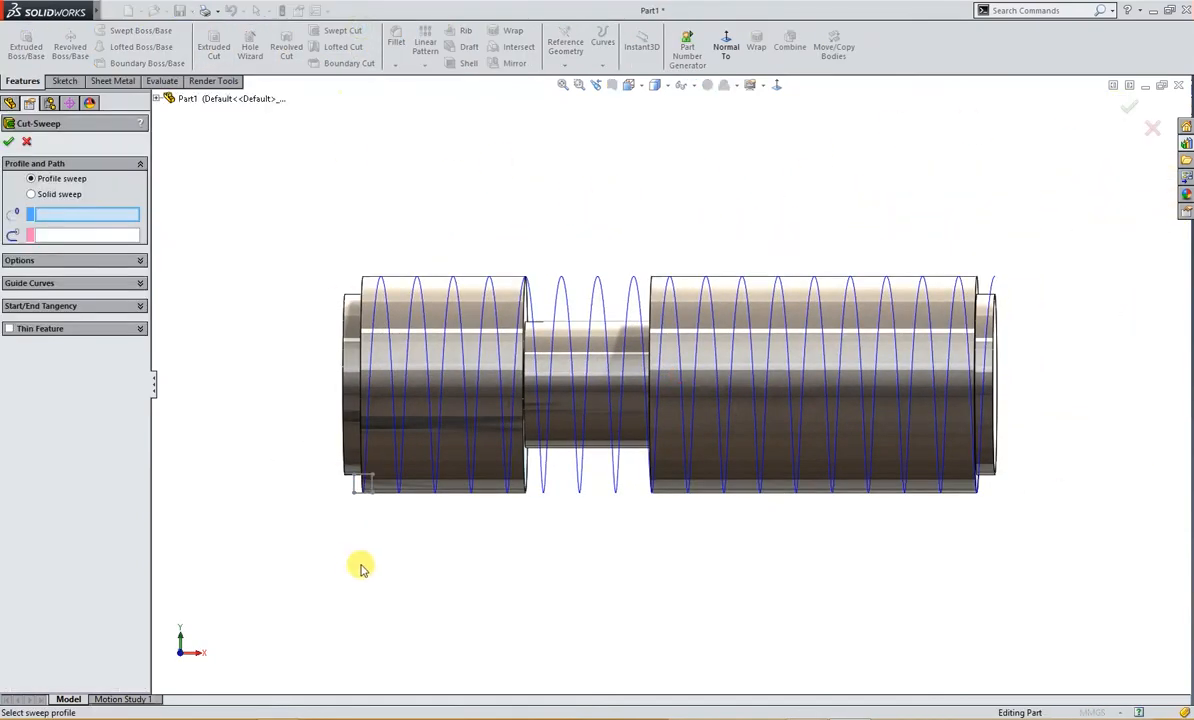
{"action": "left_click", "coordinate": [356, 489]}
{"action": "left_click", "coordinate": [366, 397]}
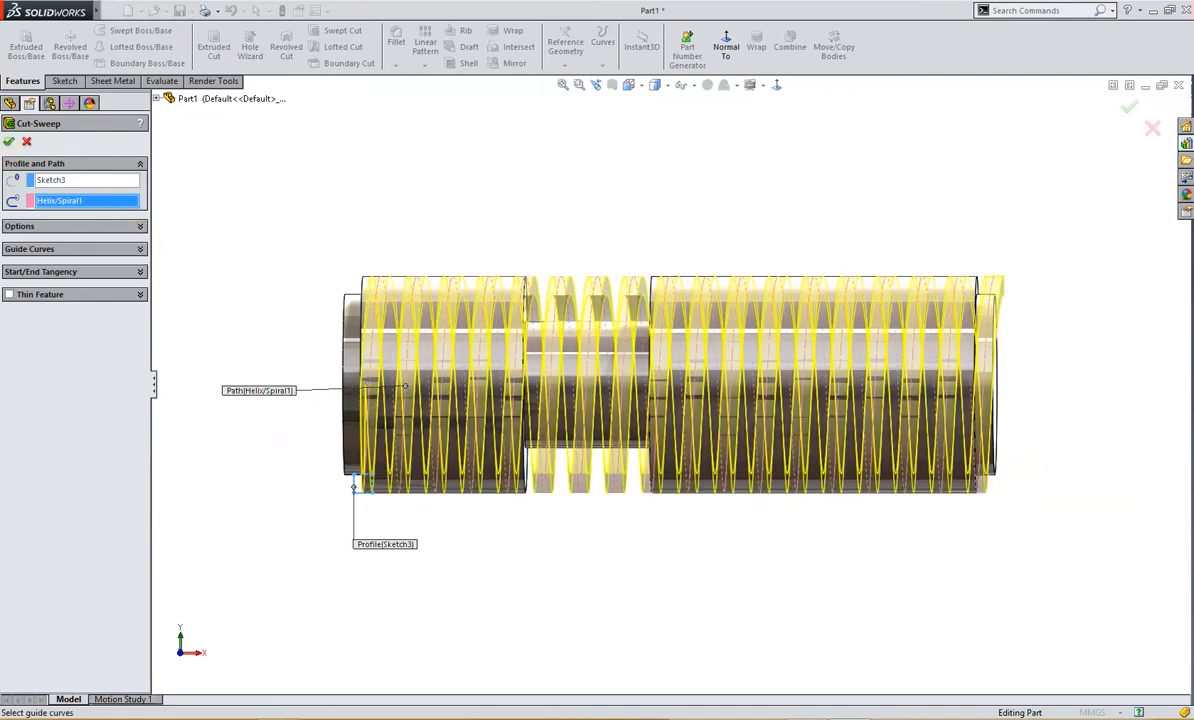
{"action": "key", "text": "Return"}
- Start a sketch on the short section's circular end face and draw a six-sided polygon centred on the origin, using the inscribed circle option
{"action": "middle_click_drag", "start_coordinate": [211, 269], "coordinate": [288, 339]}
{"action": "left_click", "coordinate": [389, 406]}
{"action": "left_click", "coordinate": [428, 363]}
{"action": "left_click", "coordinate": [117, 62]}
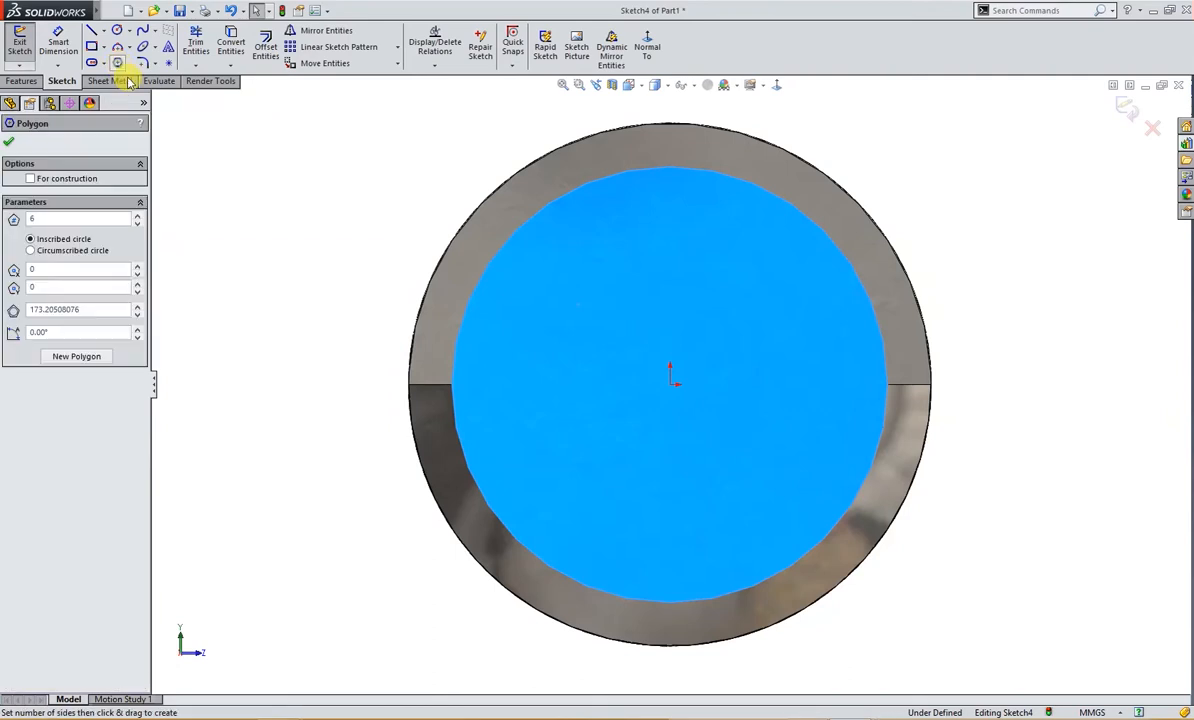
{"action": "mouse_move", "coordinate": [673, 385]}
{"action": "left_mouse_down"}
{"action": "mouse_move", "coordinate": [743, 389]}
{"action": "mouse_move", "coordinate": [786, 408]}
{"action": "mouse_move", "coordinate": [793, 458]}
{"action": "left_mouse_up"}
- Dimension the hexagon to 12 mm between its two opposite upright sides
{"action": "right_click_drag", "start_coordinate": [928, 492], "coordinate": [955, 441]}
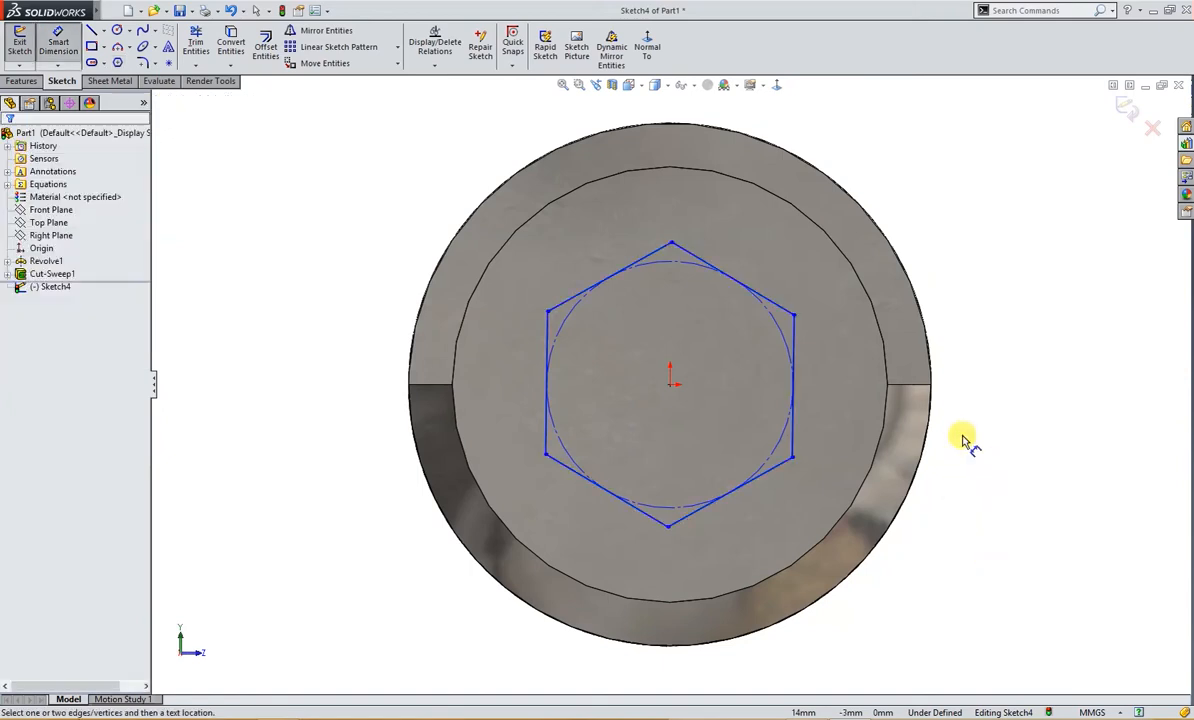
{"action": "left_click", "coordinate": [795, 366]}
{"action": "left_click", "coordinate": [546, 373]}
{"action": "left_click", "coordinate": [600, 400]}
{"action": "type", "text": "12"}
{"action": "key", "text": "Return"}
{"action": "key", "text": "Escape"}
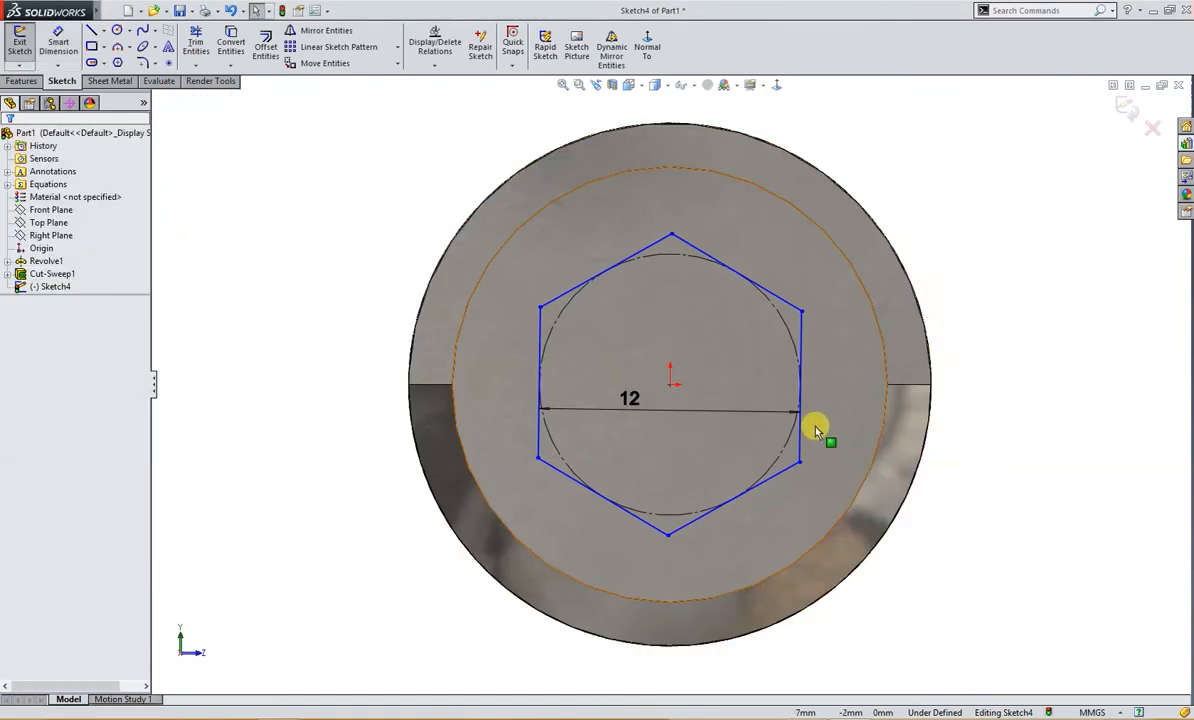
- Add a Vertical relation to one of the hexagon's upright sides
{"action": "left_click", "coordinate": [805, 440]}
{"action": "left_click", "coordinate": [847, 389]}
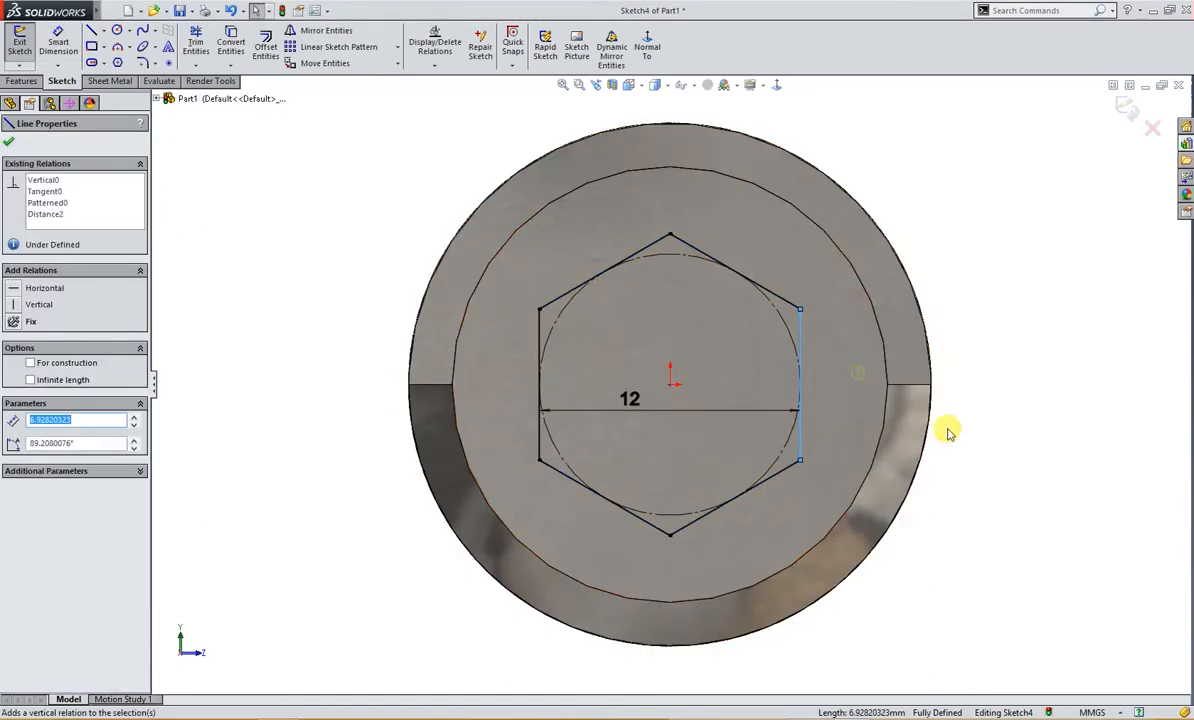
{"action": "left_click", "coordinate": [952, 433]}
- Create a blind extruded cut from the hexagon, 10 mm deep into the shaft end
{"action": "scroll", "coordinate": [955, 481], "scroll_direction": "down", "scroll_amount": 3}
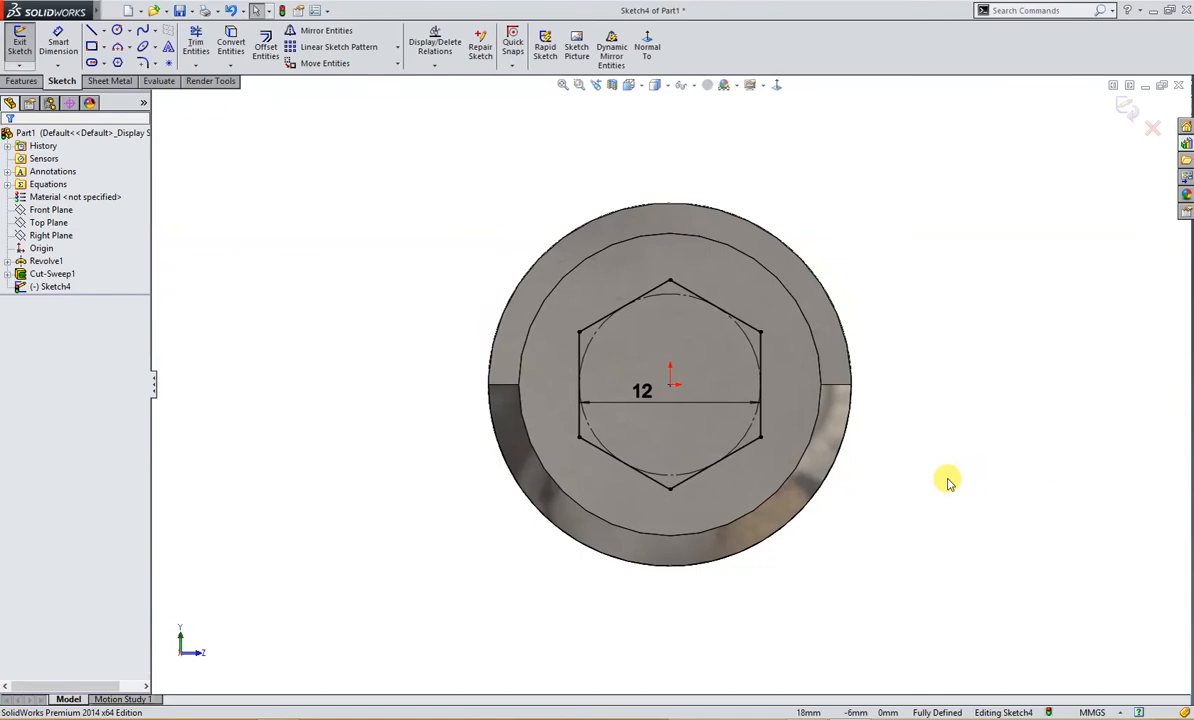
{"action": "right_click_drag", "start_coordinate": [988, 456], "coordinate": [946, 480]}
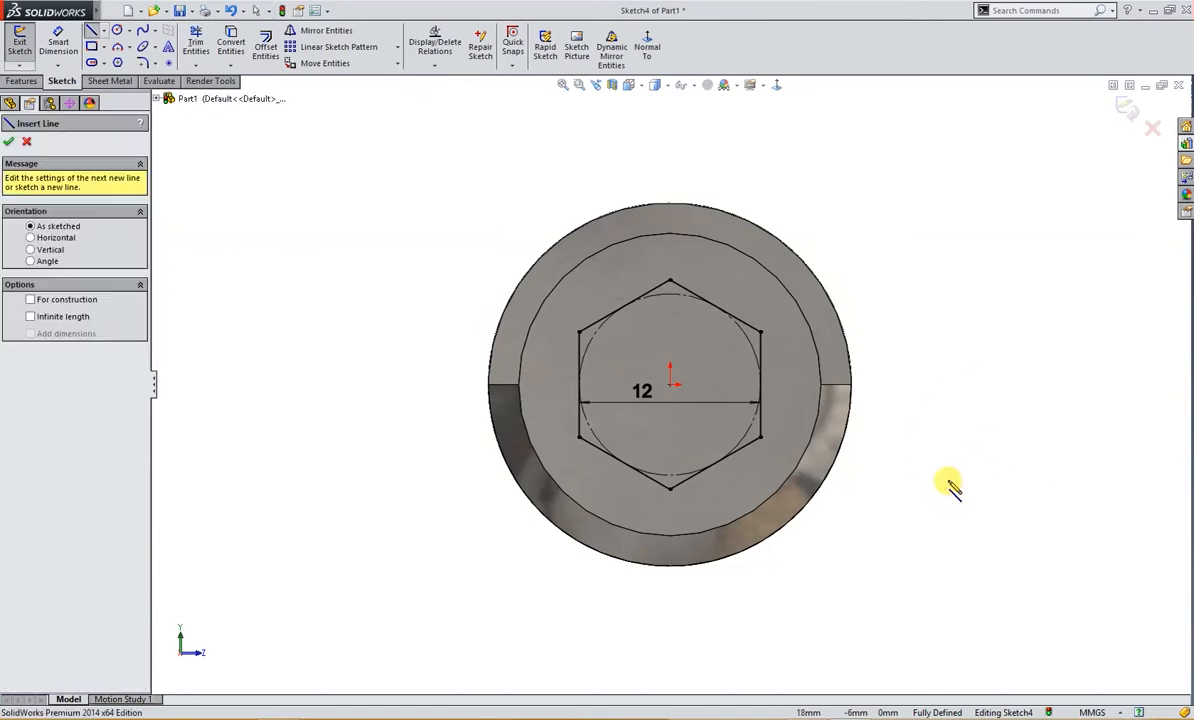
{"action": "key", "text": "s"}
{"action": "left_click", "coordinate": [1042, 571]}
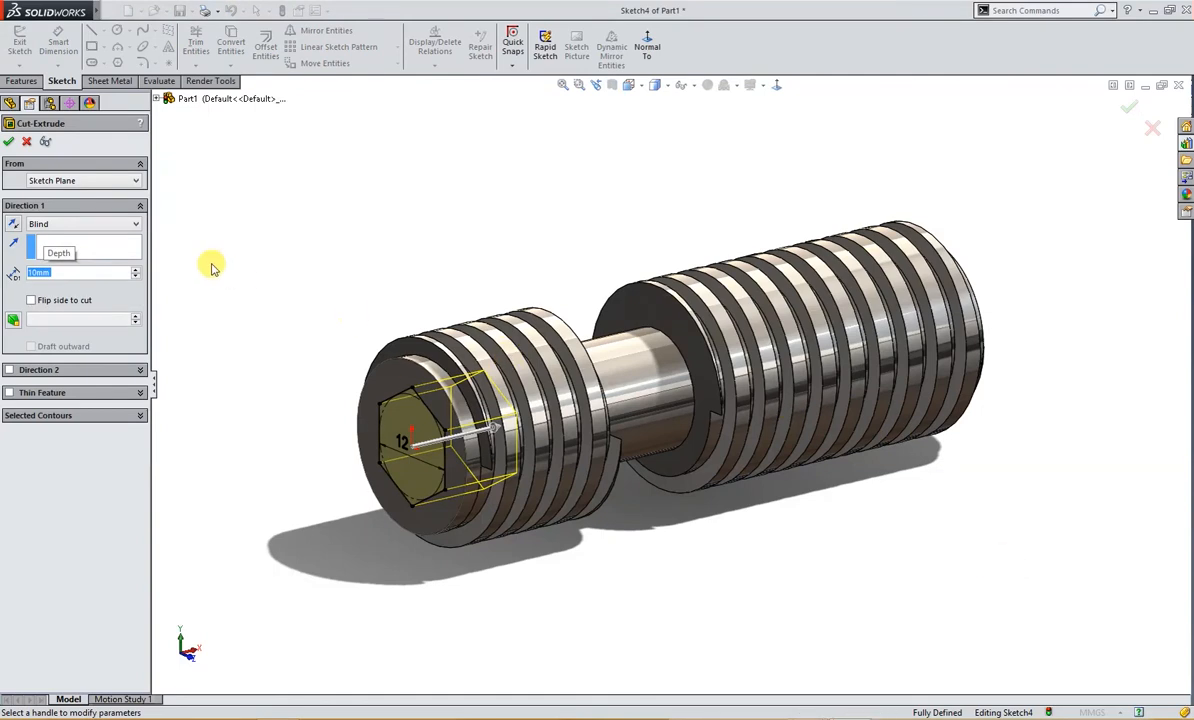
{"action": "left_click", "coordinate": [10, 142]}
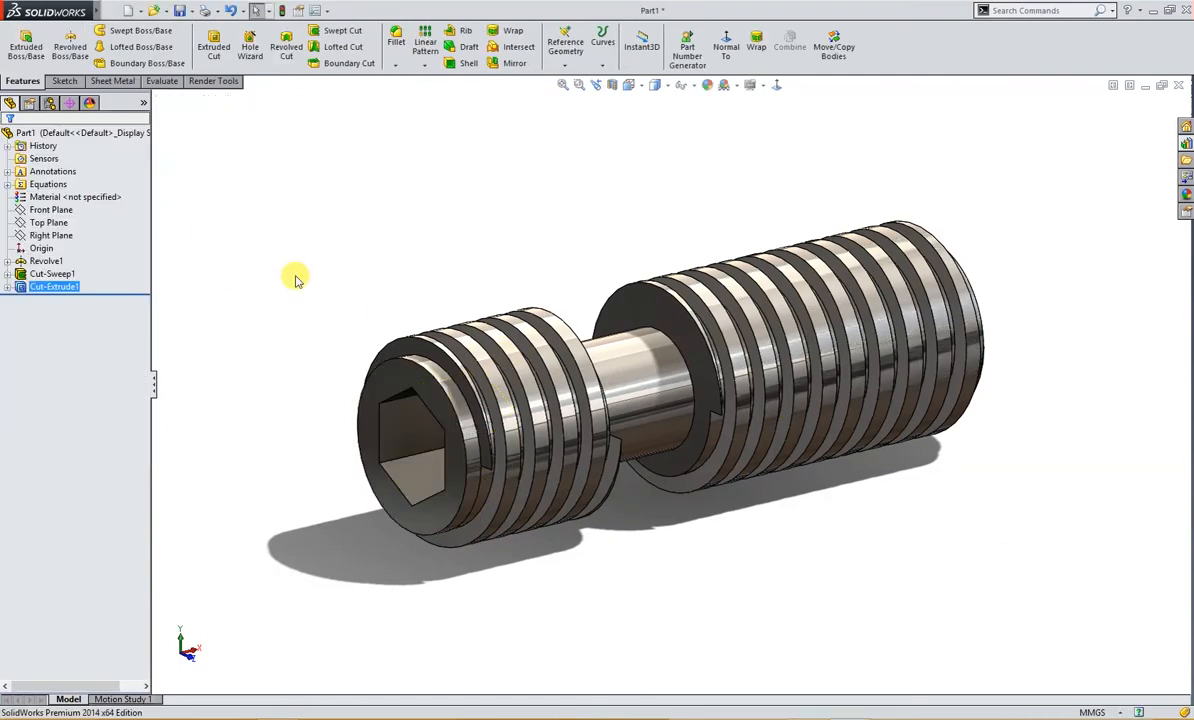
- Change the display style to show hidden edges as dashed lines, and start a new sketch on the Front Plane
{"action": "left_click", "coordinate": [656, 89]}
{"action": "left_click", "coordinate": [657, 175]}
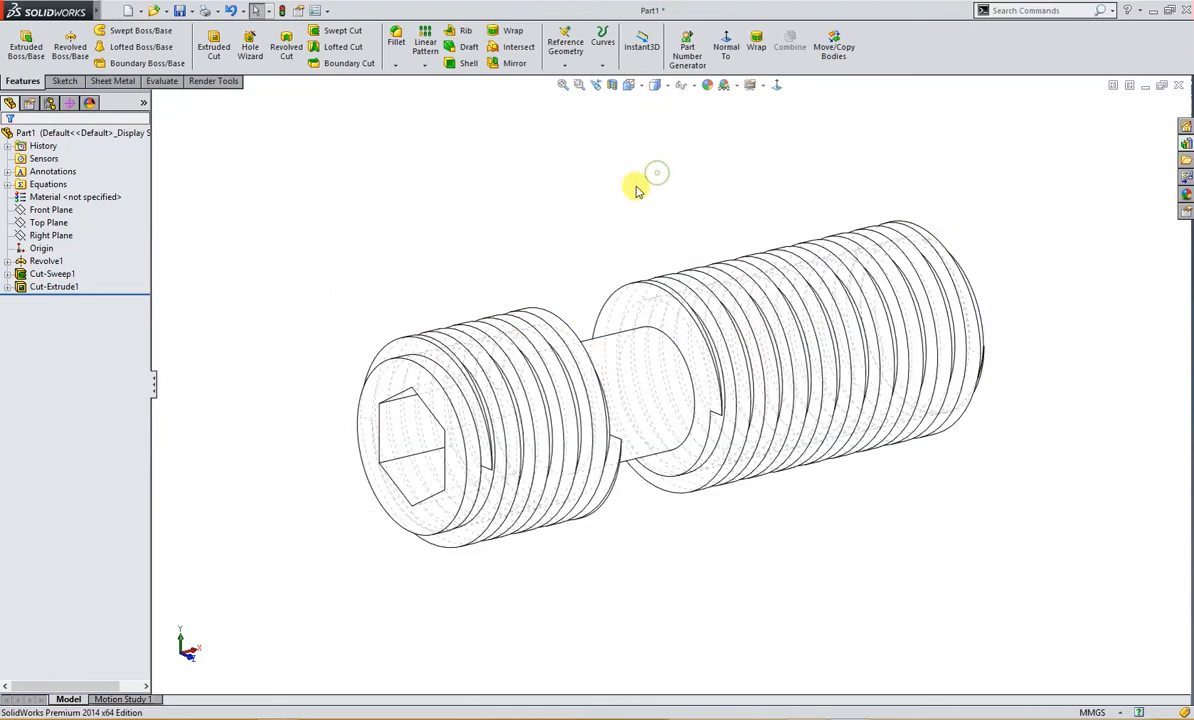
{"action": "left_click", "coordinate": [72, 211]}
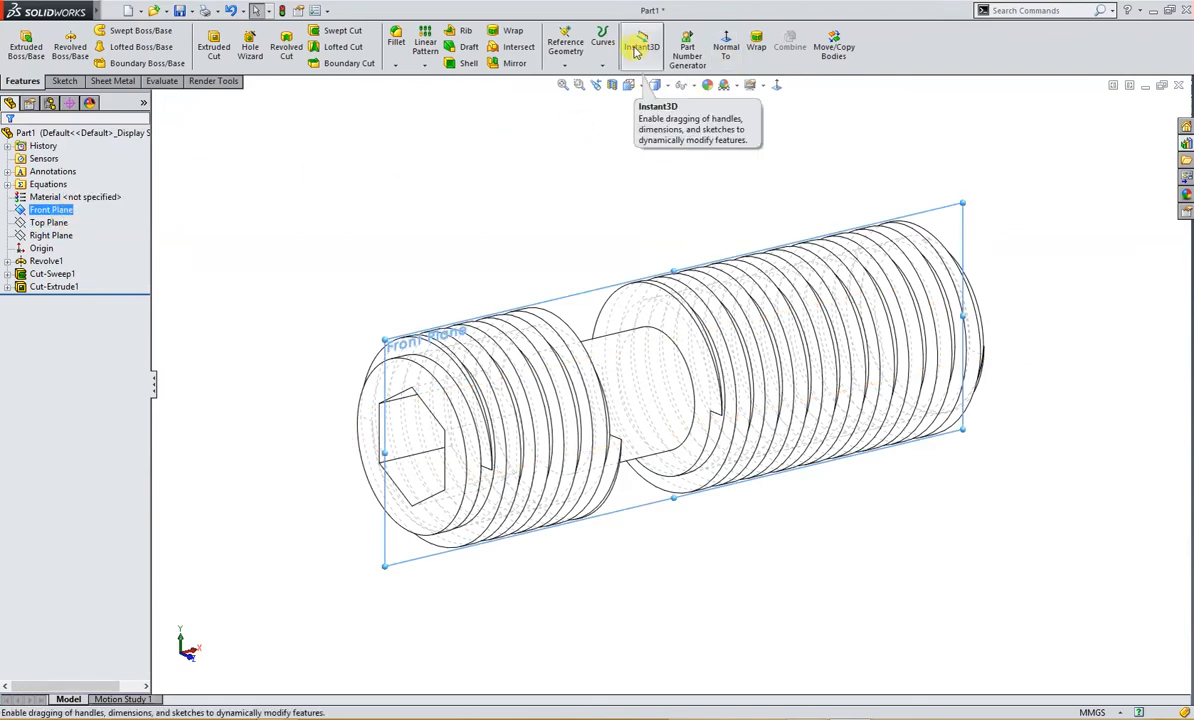
{"action": "left_click", "coordinate": [66, 213]}
{"action": "left_click", "coordinate": [70, 188]}
{"action": "scroll", "coordinate": [376, 348], "scroll_direction": "down", "scroll_amount": 4}
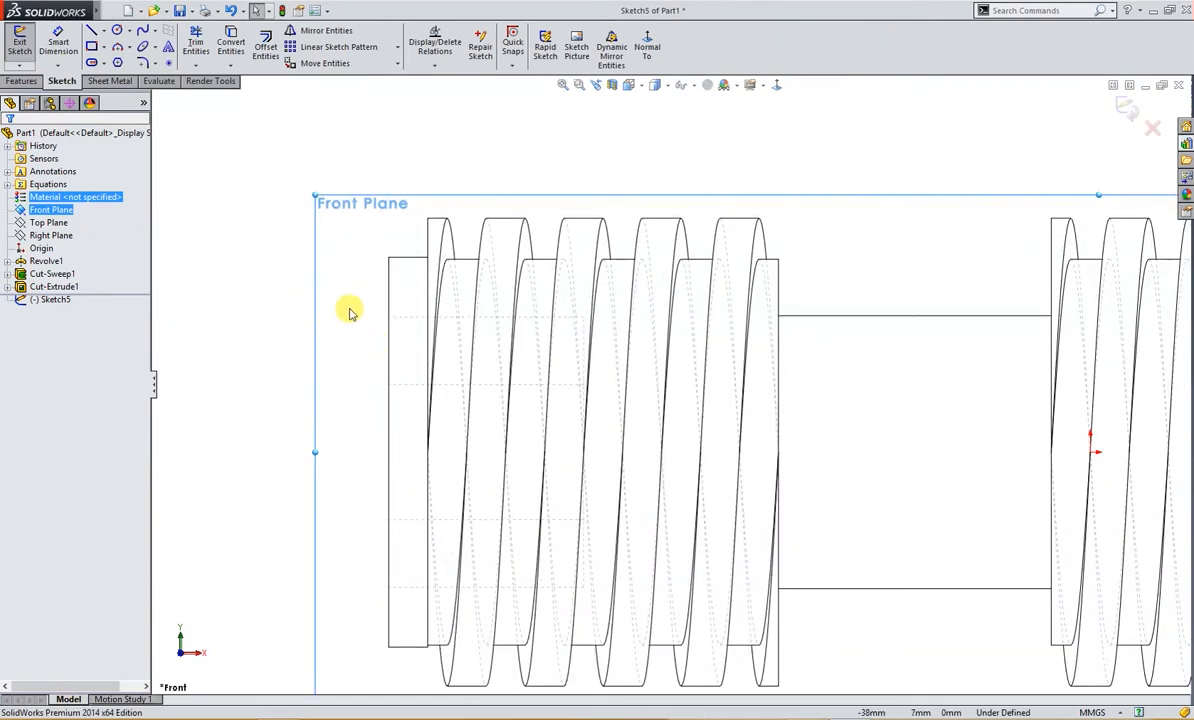
- Sketch a closed right triangle about 7.9 mm tall and 1.7 mm wide, with its legs on the shaft's end face and axis
{"action": "mouse_move", "coordinate": [346, 344]}
{"action": "right_mouse_down"}
{"action": "mouse_move", "coordinate": [328, 325]}
{"action": "mouse_move", "coordinate": [314, 341]}
{"action": "right_mouse_up"}
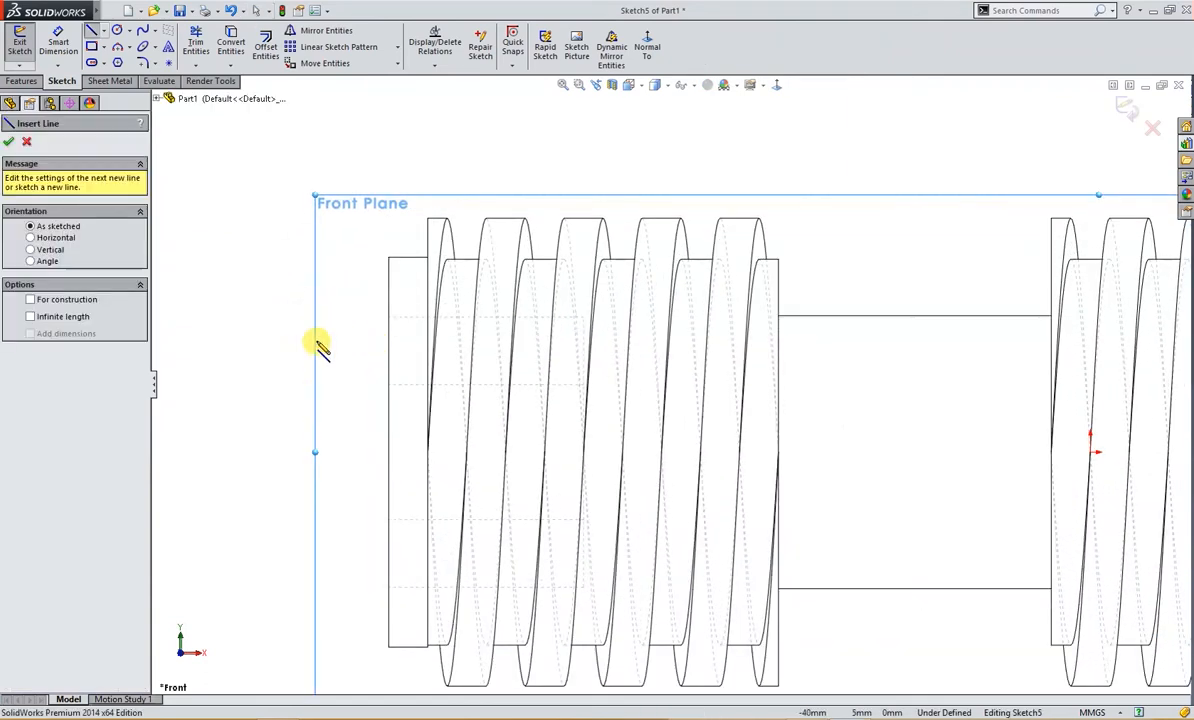
{"action": "left_click", "coordinate": [389, 300]}
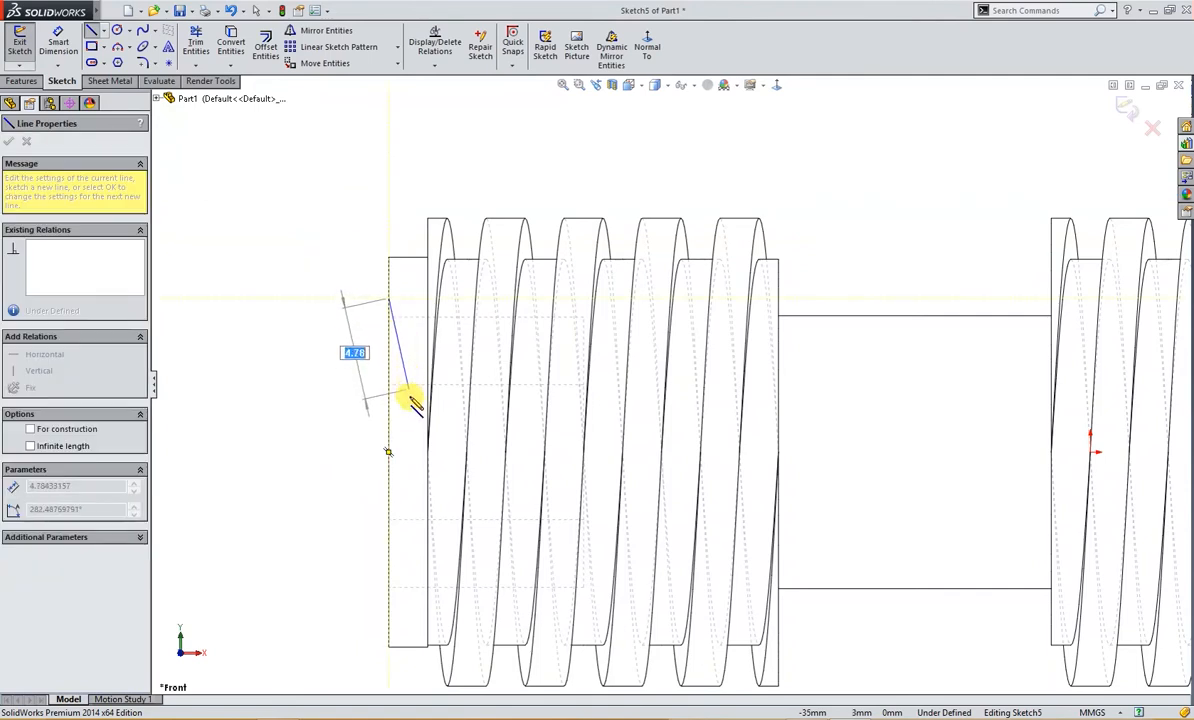
{"action": "left_click", "coordinate": [422, 452]}
{"action": "left_click", "coordinate": [389, 452]}
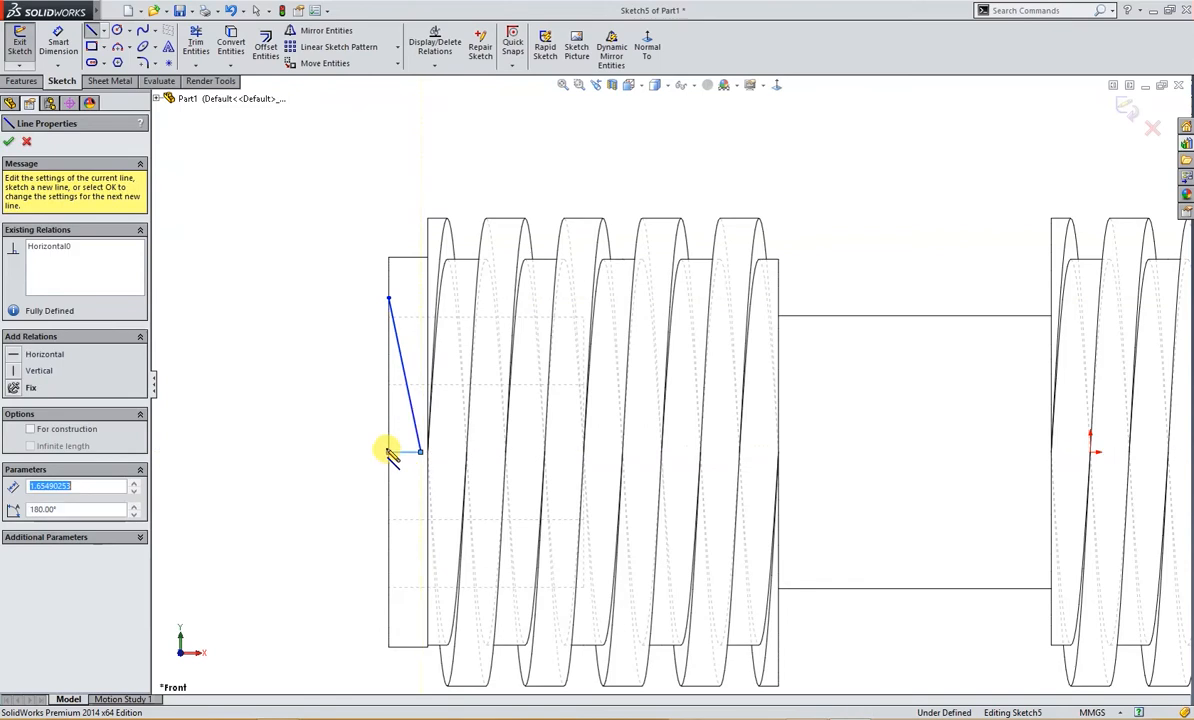
{"action": "left_click", "coordinate": [389, 300]}
{"action": "key", "text": "Escape"}
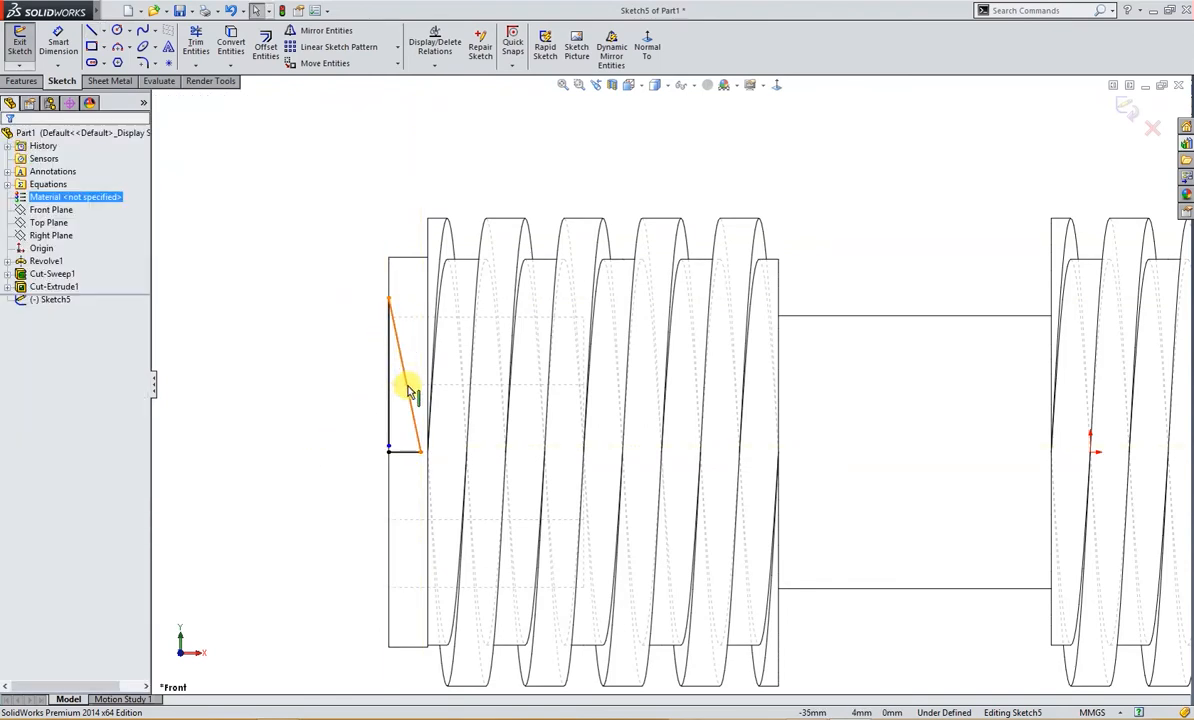
{"action": "left_click", "coordinate": [390, 450]}
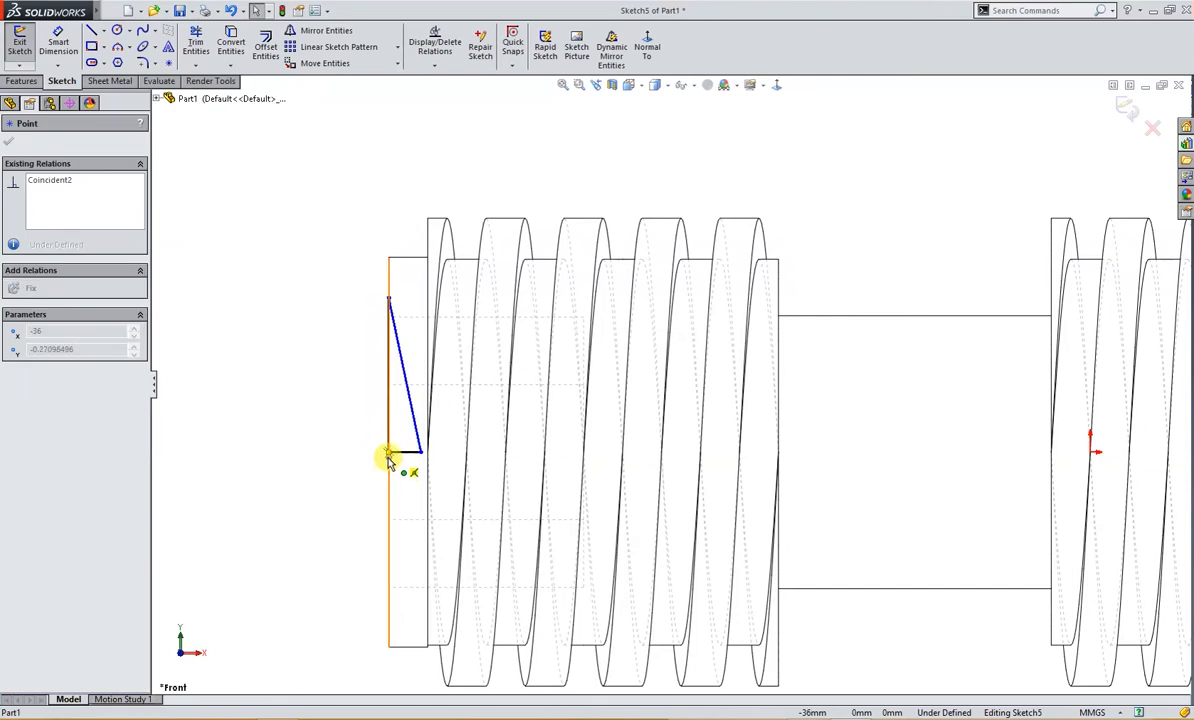
{"action": "left_click", "coordinate": [342, 456]}
- Draw a horizontal construction centreline along the shaft axis from the origin to beyond the end face
{"action": "right_click_drag", "start_coordinate": [341, 353], "coordinate": [375, 371]}
{"action": "left_click", "coordinate": [1094, 452]}
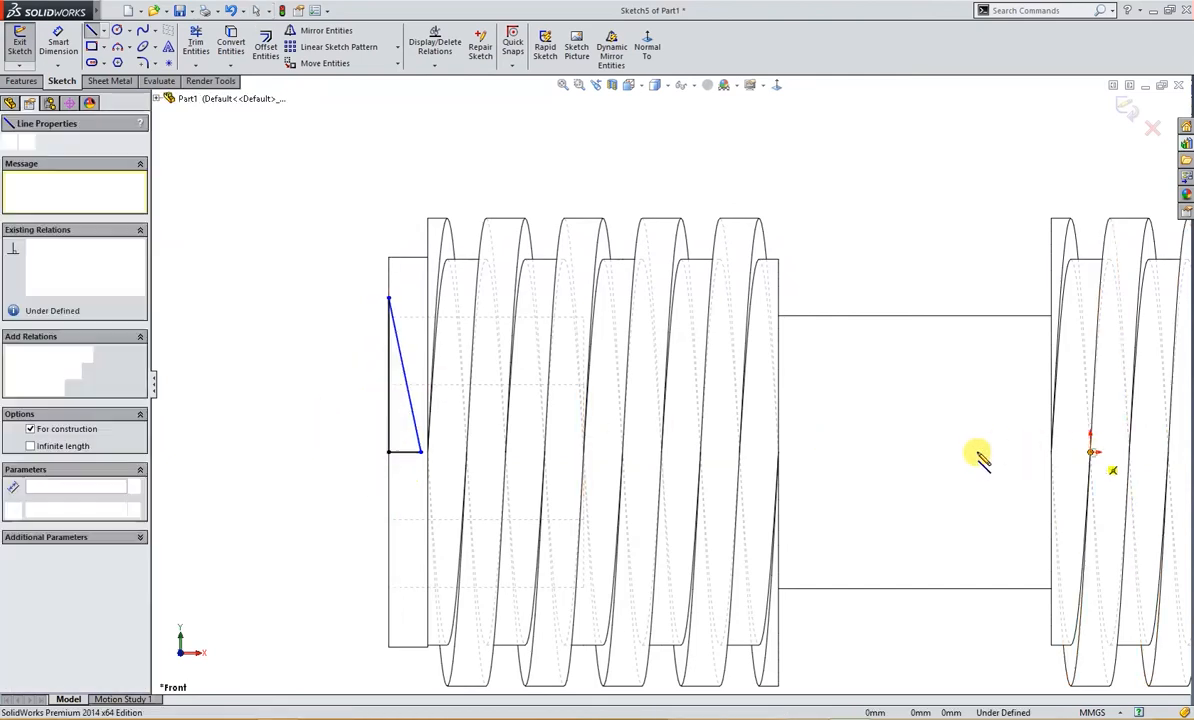
{"action": "left_click", "coordinate": [293, 452]}
{"action": "key", "text": "Escape"}
{"action": "scroll", "coordinate": [408, 465], "scroll_direction": "down", "scroll_amount": 2}
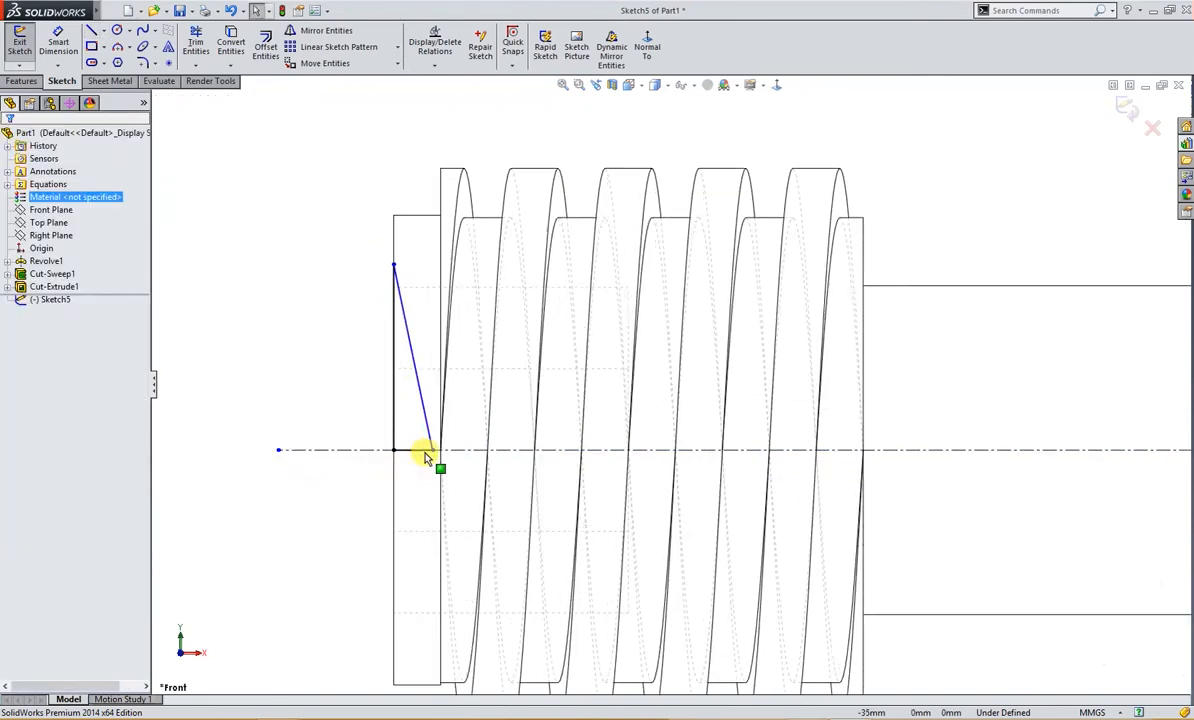
{"action": "left_click", "coordinate": [426, 452]}
{"action": "left_click", "coordinate": [456, 450], "text": "ctrl"}
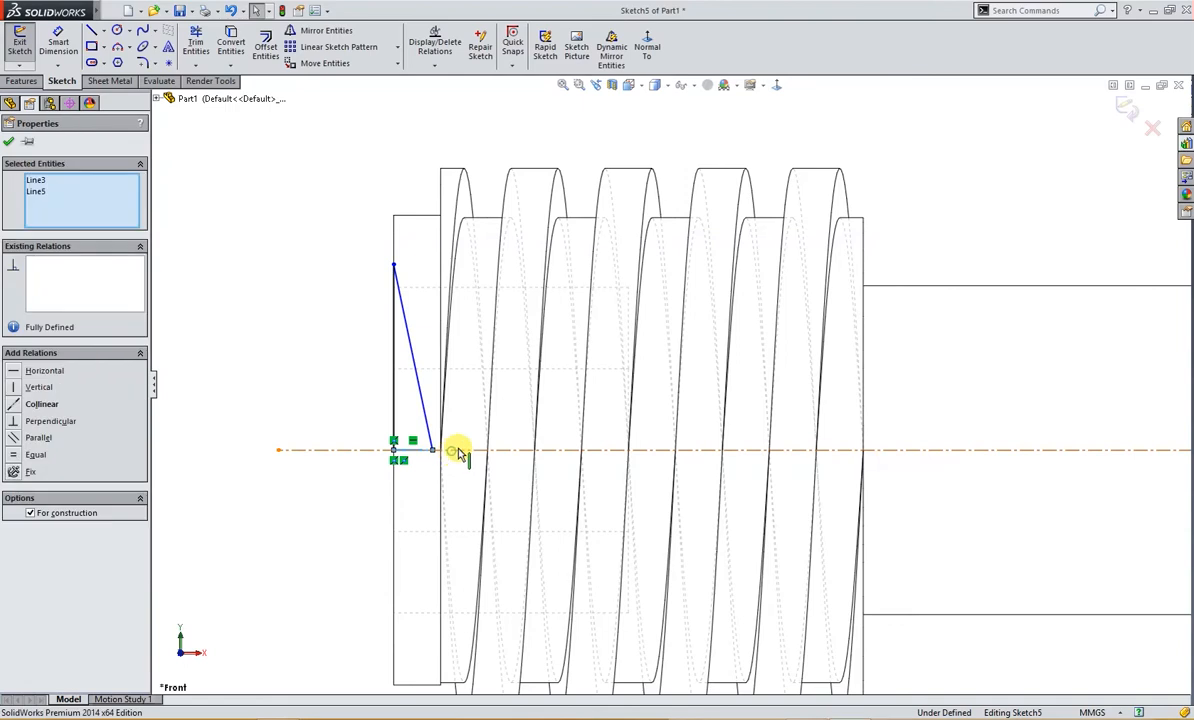
{"action": "left_click", "coordinate": [530, 393]}
{"action": "left_click", "coordinate": [349, 395]}
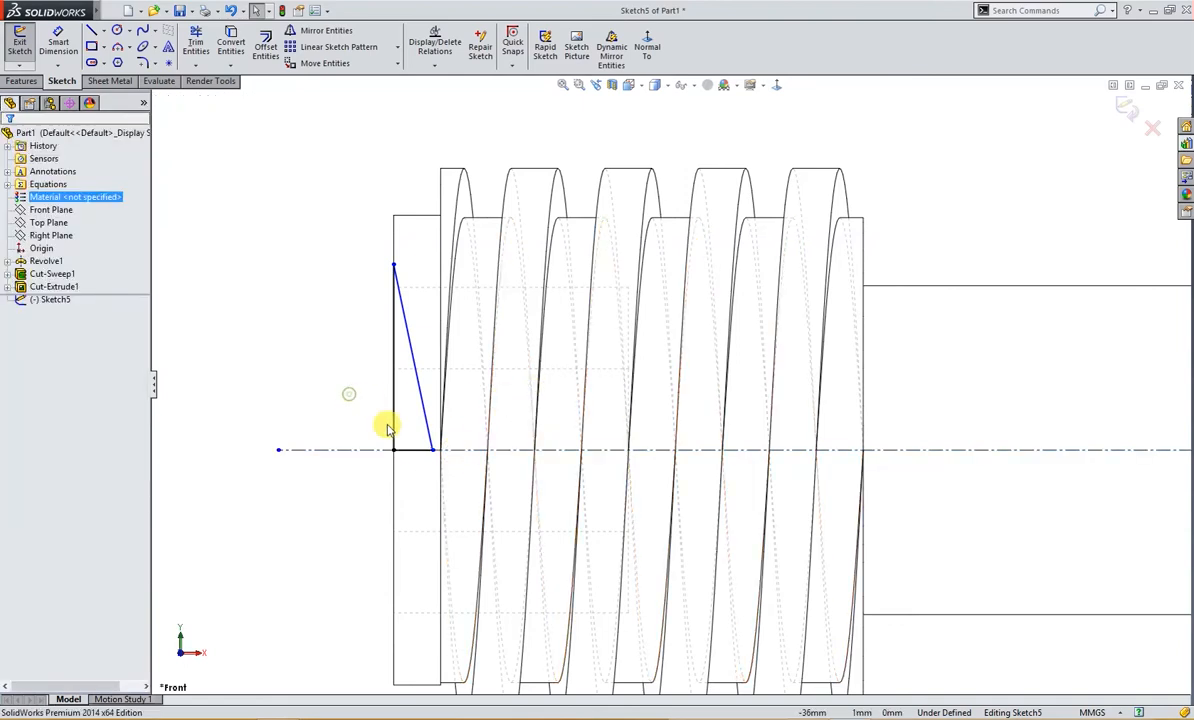
- Dimension the angle between the triangle's slanted side and its upright side on the end face to 30°
{"action": "right_click_drag", "start_coordinate": [408, 490], "coordinate": [410, 412]}
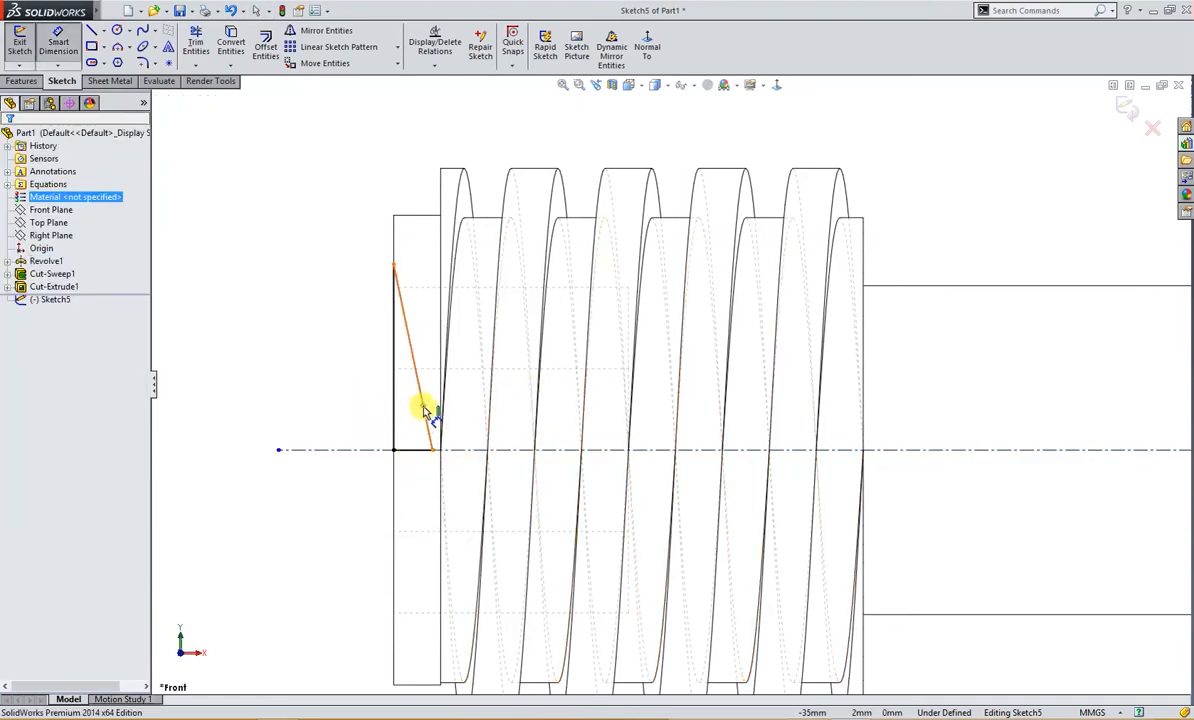
{"action": "left_click", "coordinate": [424, 410]}
{"action": "left_click", "coordinate": [392, 406]}
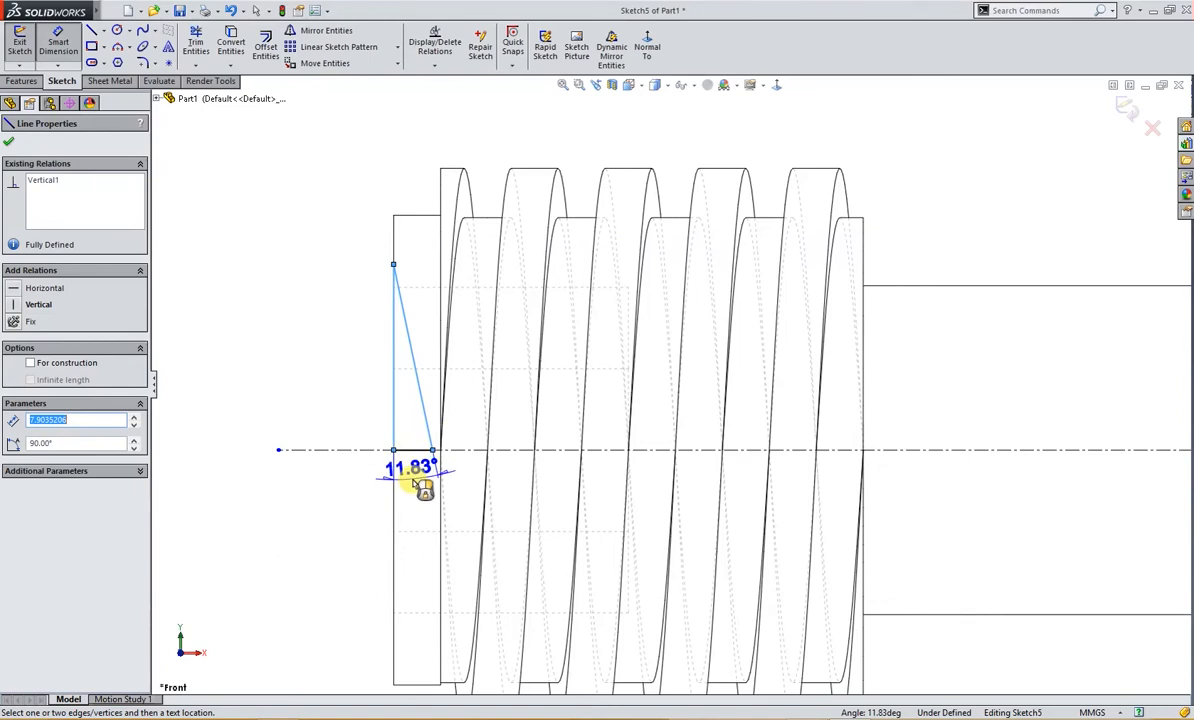
{"action": "left_click", "coordinate": [420, 510]}
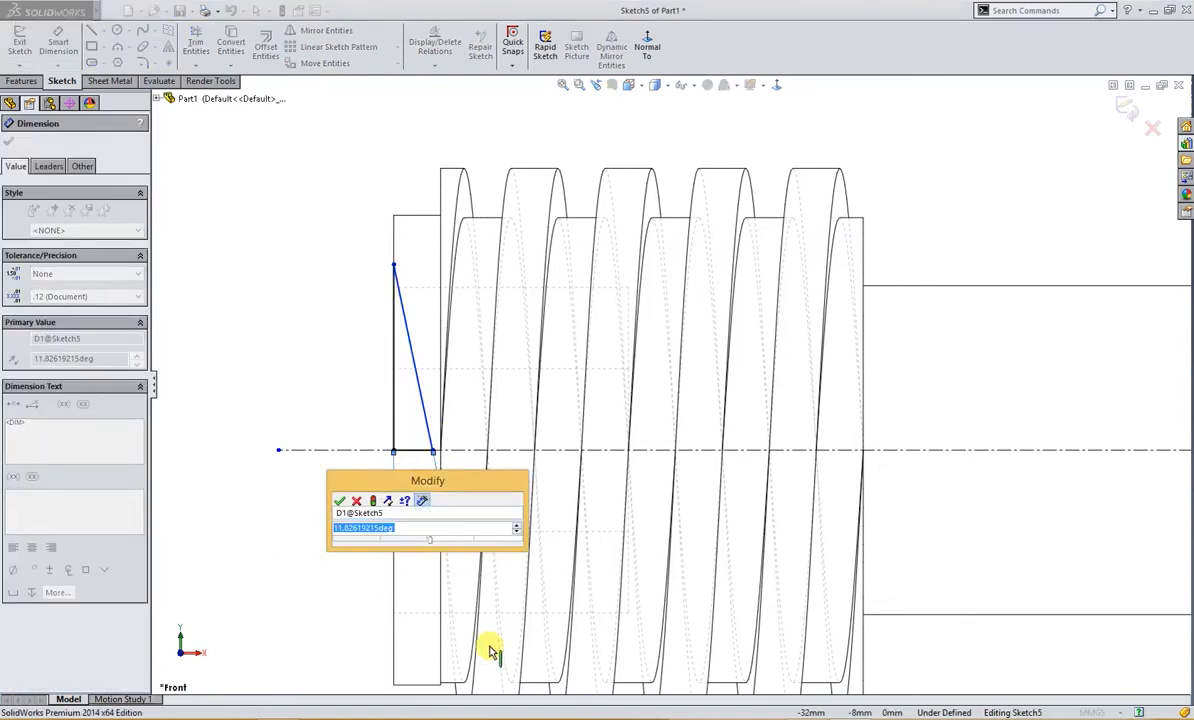
{"action": "type", "text": "30"}
{"action": "key", "text": "Return"}
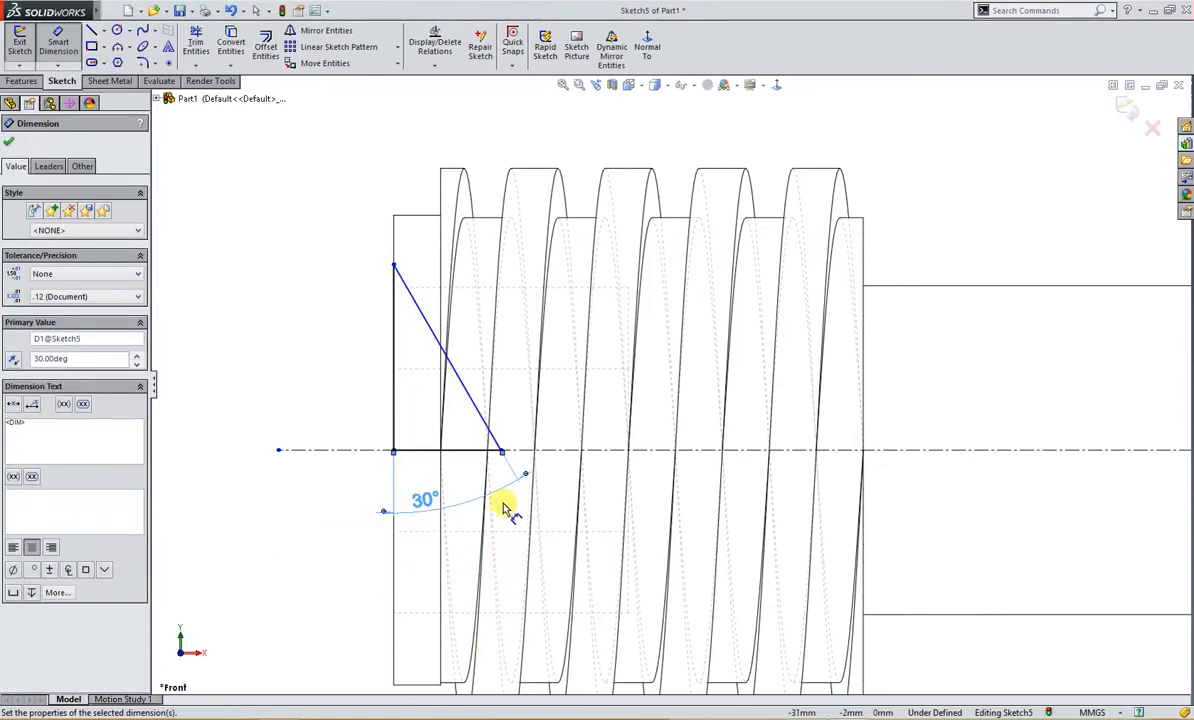
{"action": "key", "text": "Escape"}
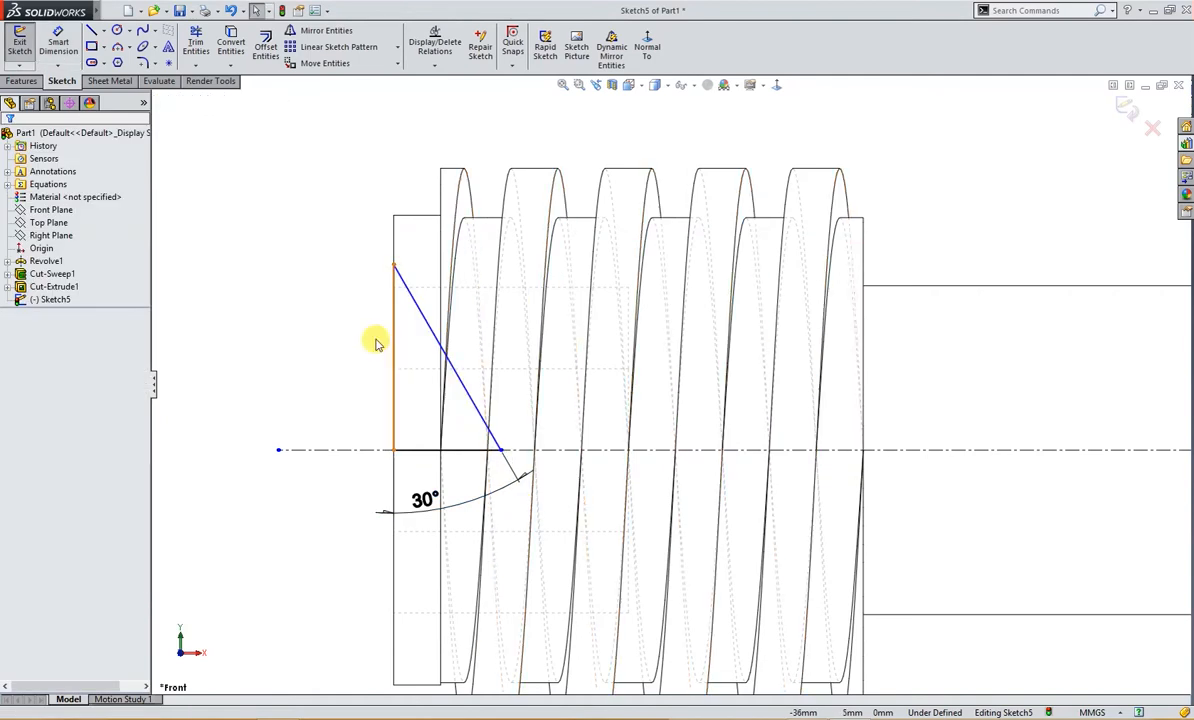
- Dimension the length of the triangle's upright side on the shaft's end face
{"action": "right_click_drag", "start_coordinate": [354, 400], "coordinate": [361, 358]}
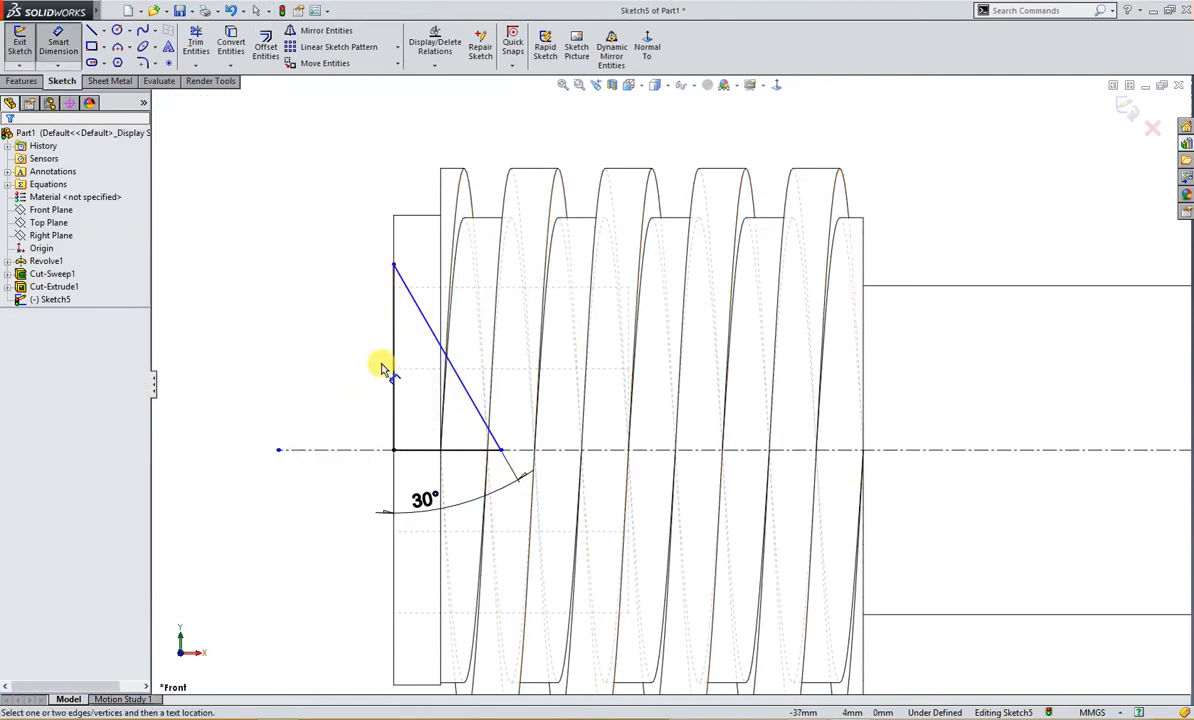
{"action": "left_click", "coordinate": [395, 383]}
{"action": "left_click", "coordinate": [344, 376]}
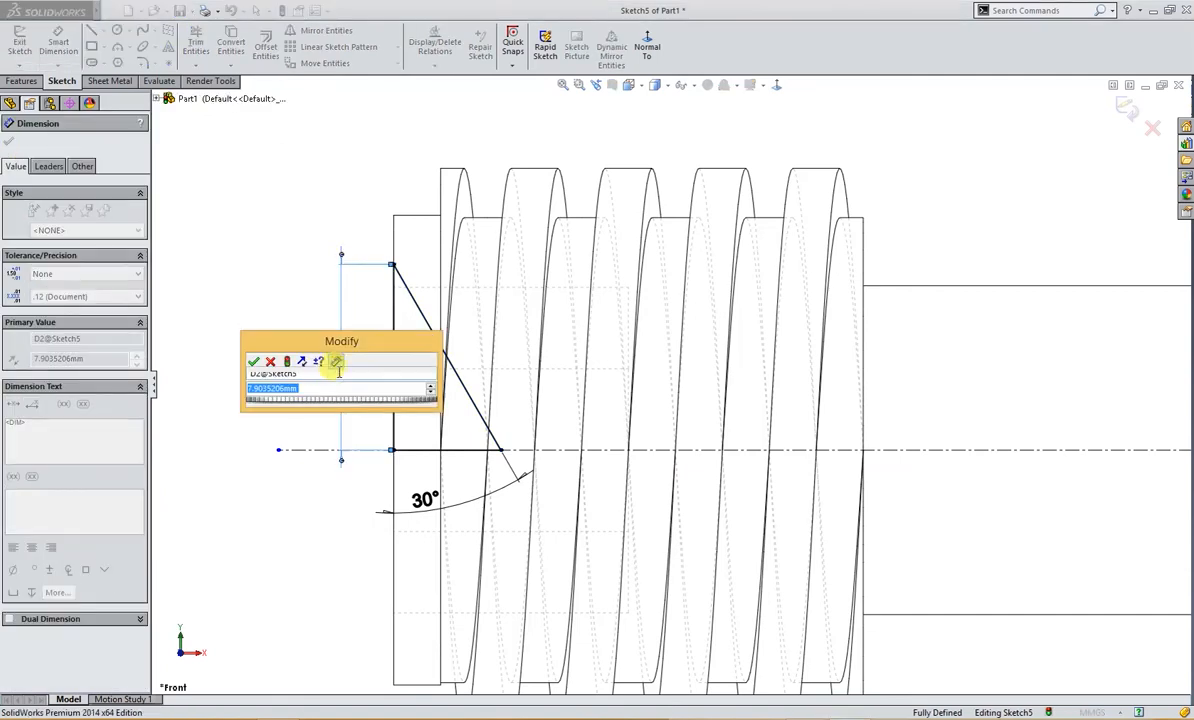
{"action": "left_click", "coordinate": [255, 363]}
{"action": "left_click", "coordinate": [312, 392]}
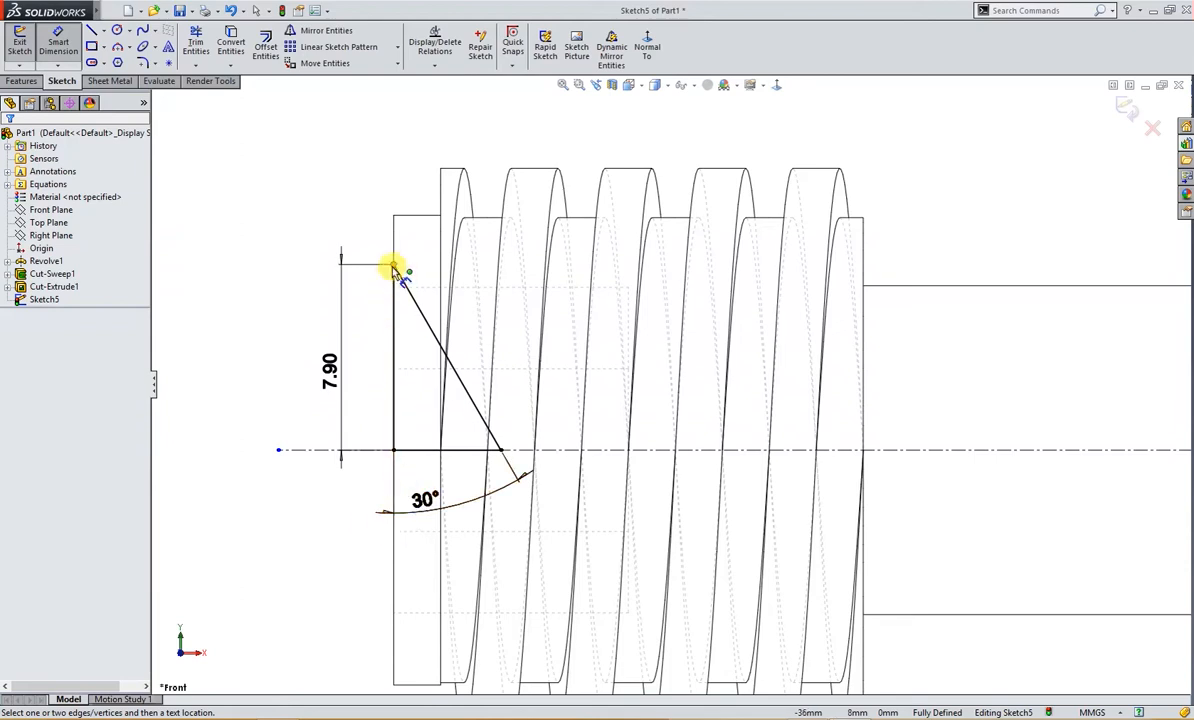
{"action": "left_click", "coordinate": [330, 370]}
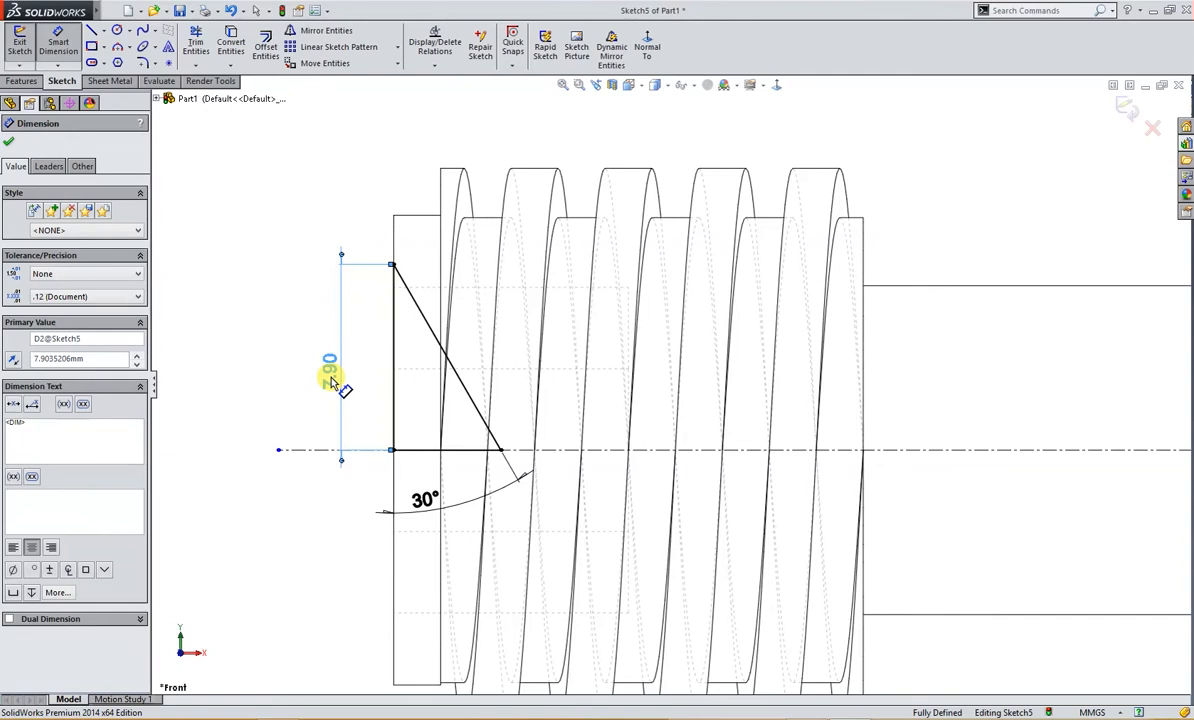
{"action": "key", "text": "Escape"}
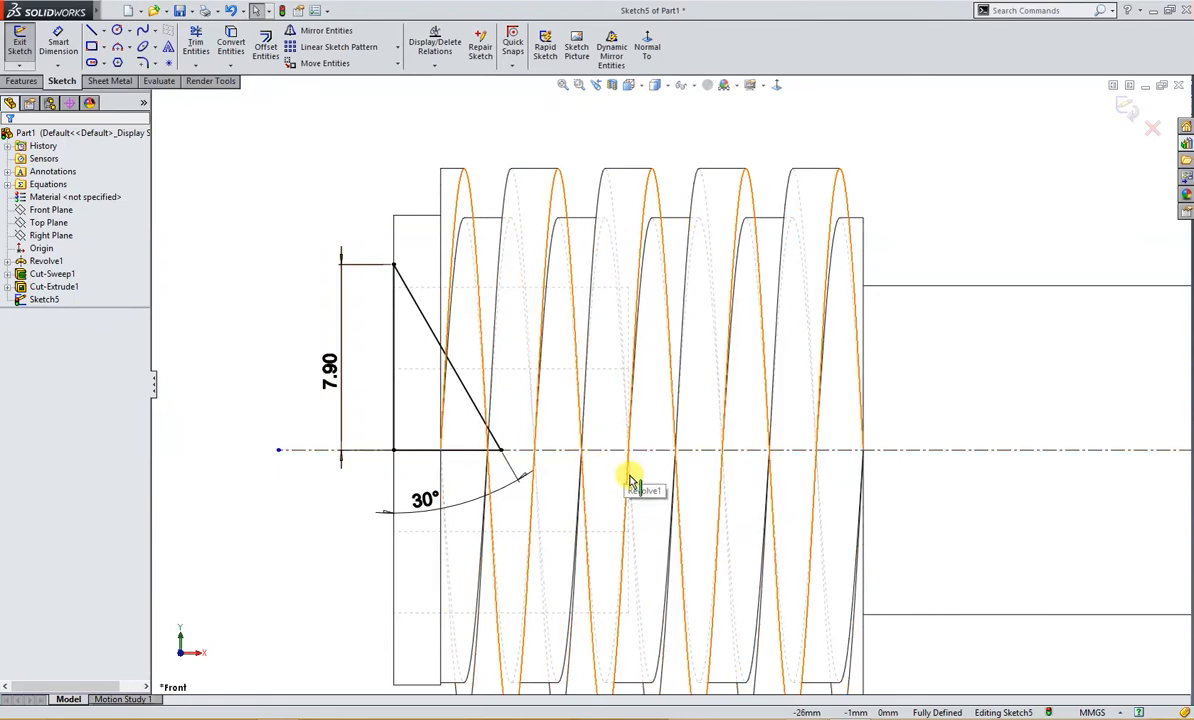
- Sketch a second closed right triangle at the hexagonal socket's inner end, about 7.5 mm tall and 2.2 mm wide along the centreline
{"action": "left_click", "coordinate": [628, 614]}
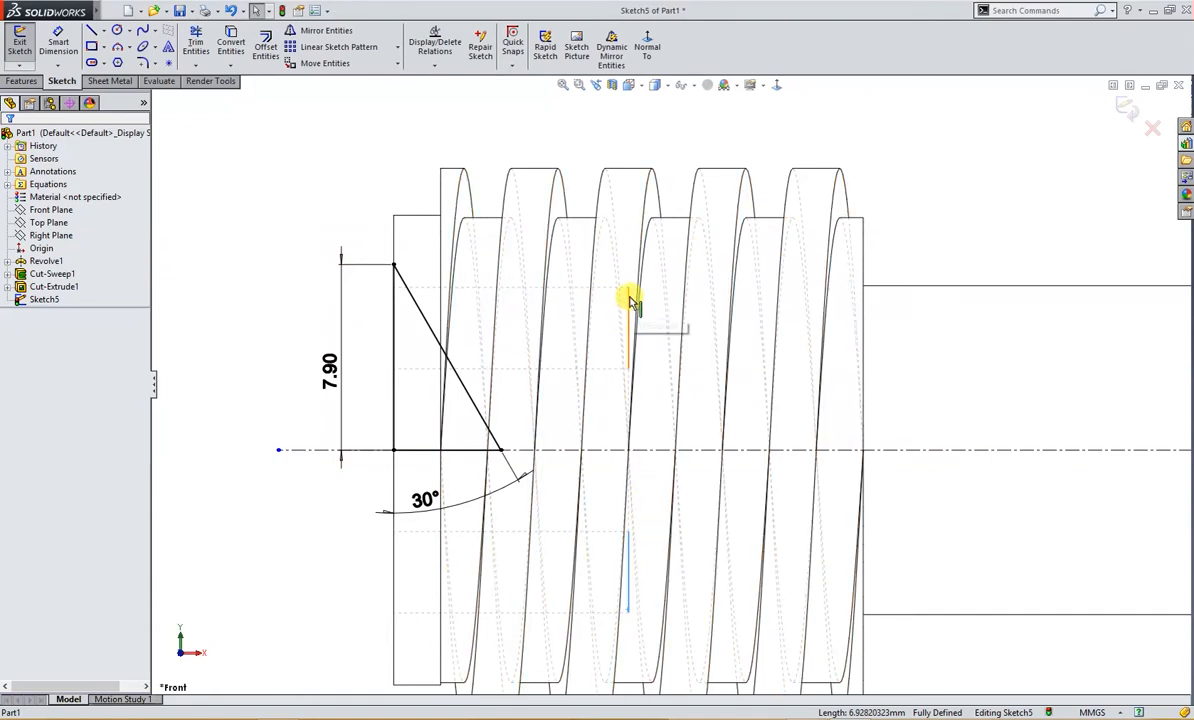
{"action": "right_click_drag", "start_coordinate": [533, 316], "coordinate": [489, 356]}
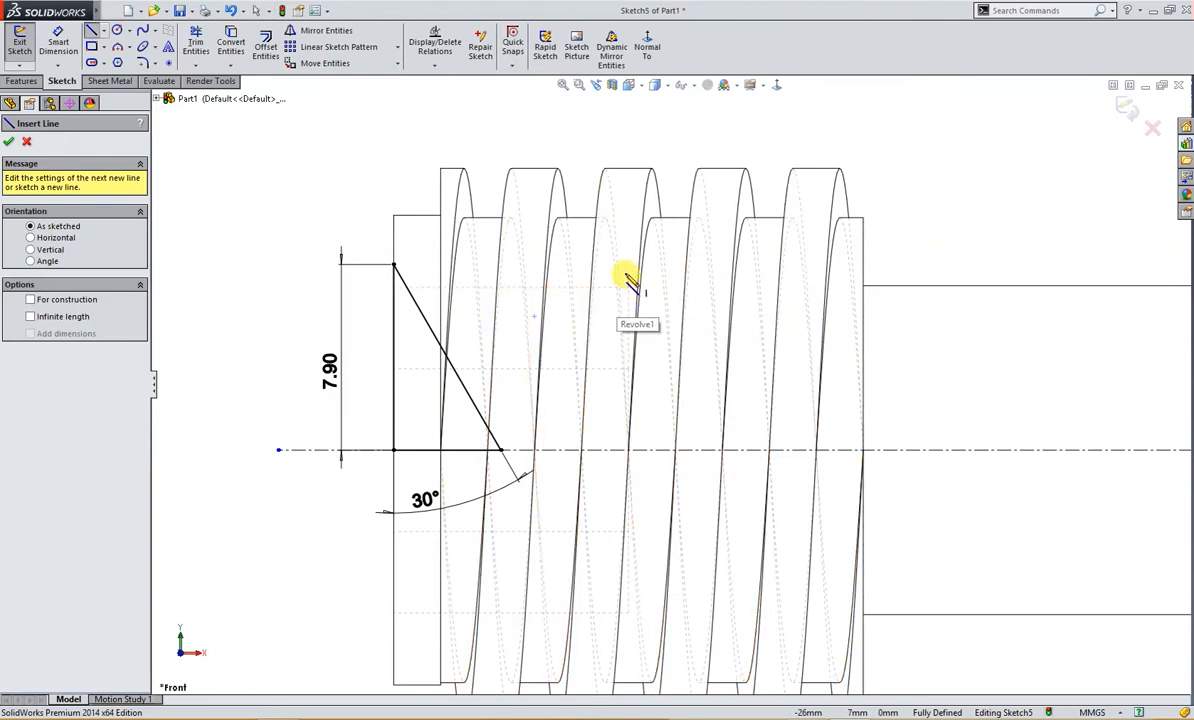
{"action": "left_click", "coordinate": [628, 274]}
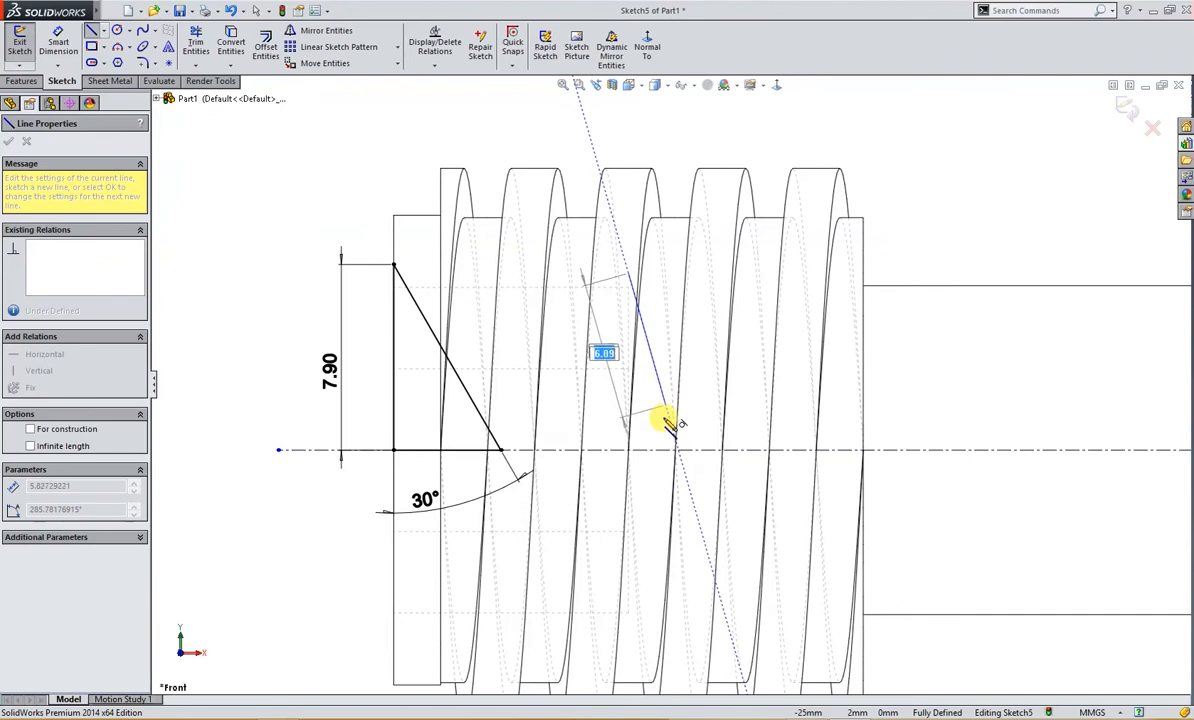
{"action": "left_click", "coordinate": [679, 450]}
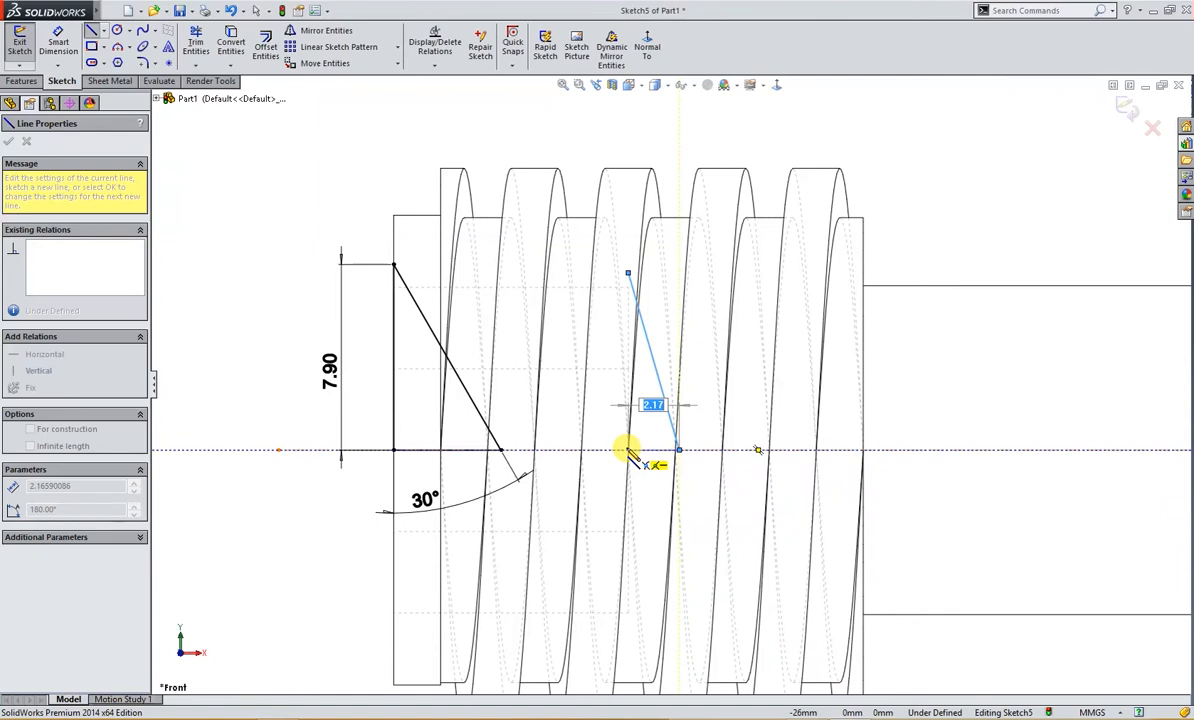
{"action": "left_click", "coordinate": [628, 450]}
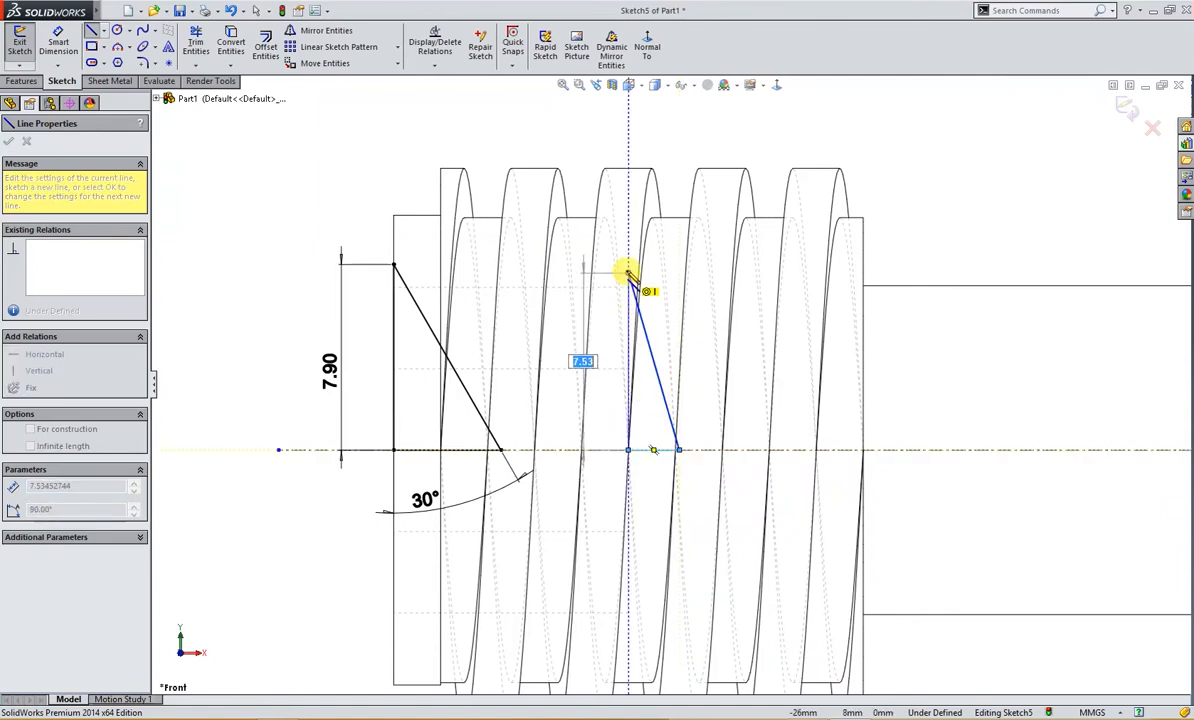
{"action": "left_click", "coordinate": [628, 273]}
{"action": "key", "text": "Escape"}
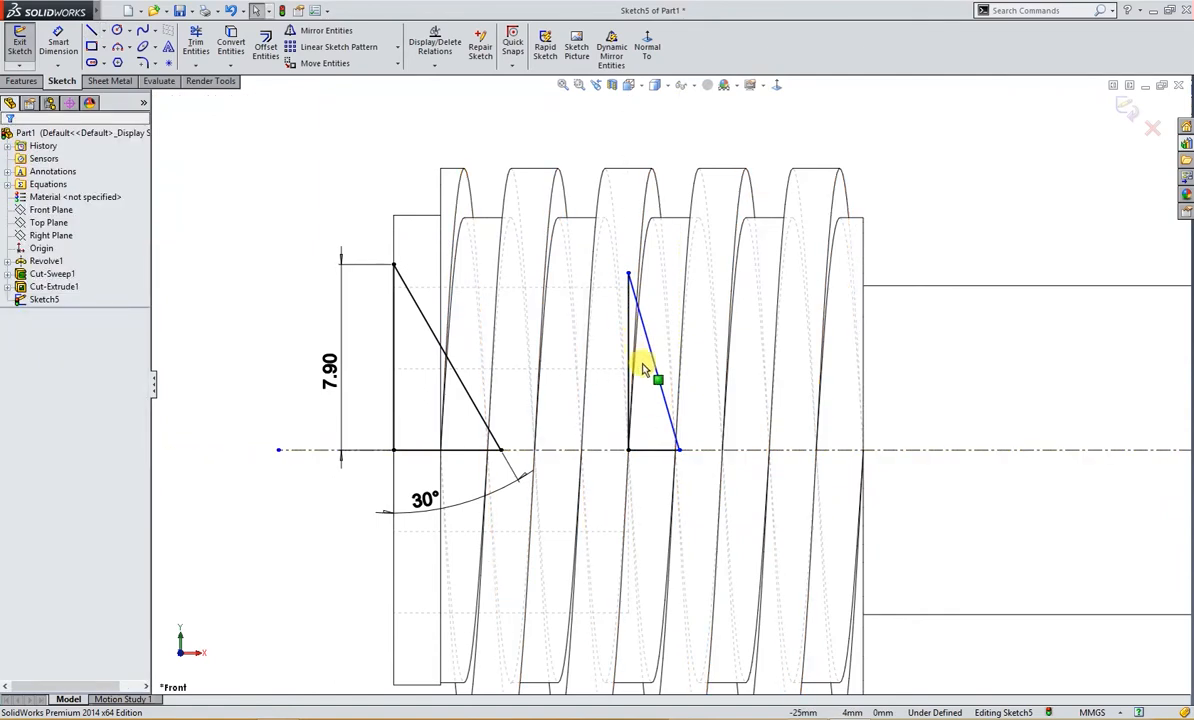
- Dimension the angle between the second triangle's slanted and upright sides to 30°
{"action": "right_click_drag", "start_coordinate": [710, 400], "coordinate": [708, 345]}
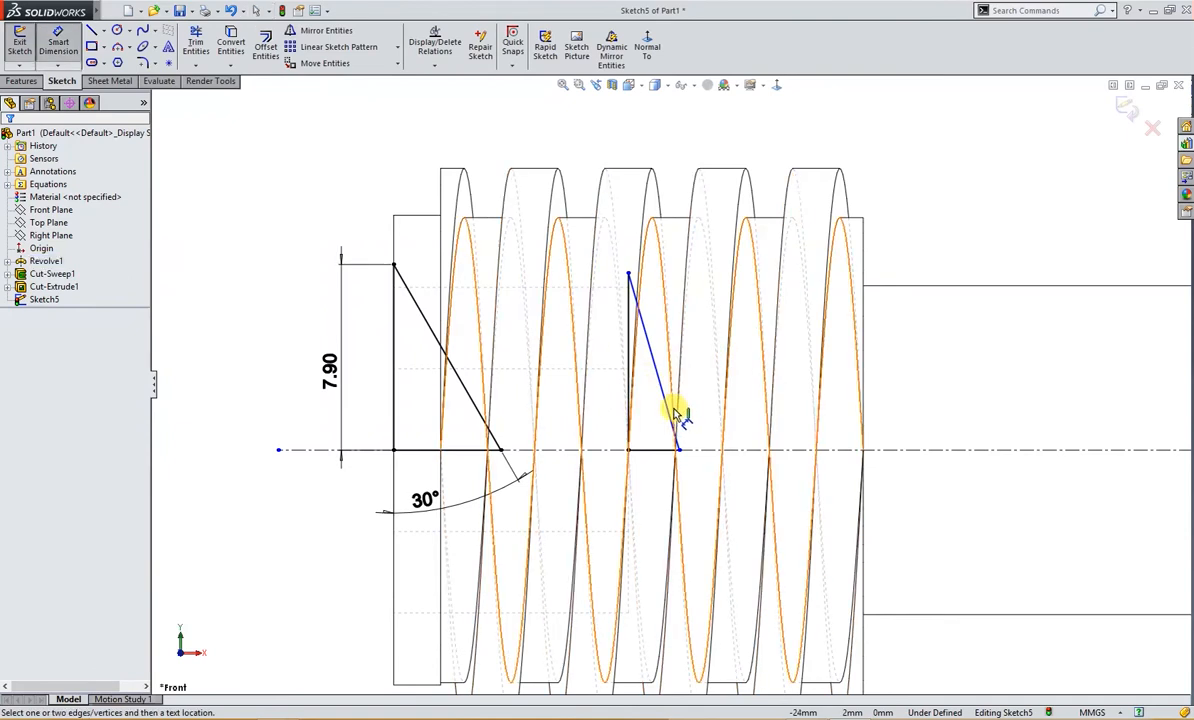
{"action": "left_click", "coordinate": [668, 413]}
{"action": "left_click", "coordinate": [628, 420]}
{"action": "left_click", "coordinate": [653, 486]}
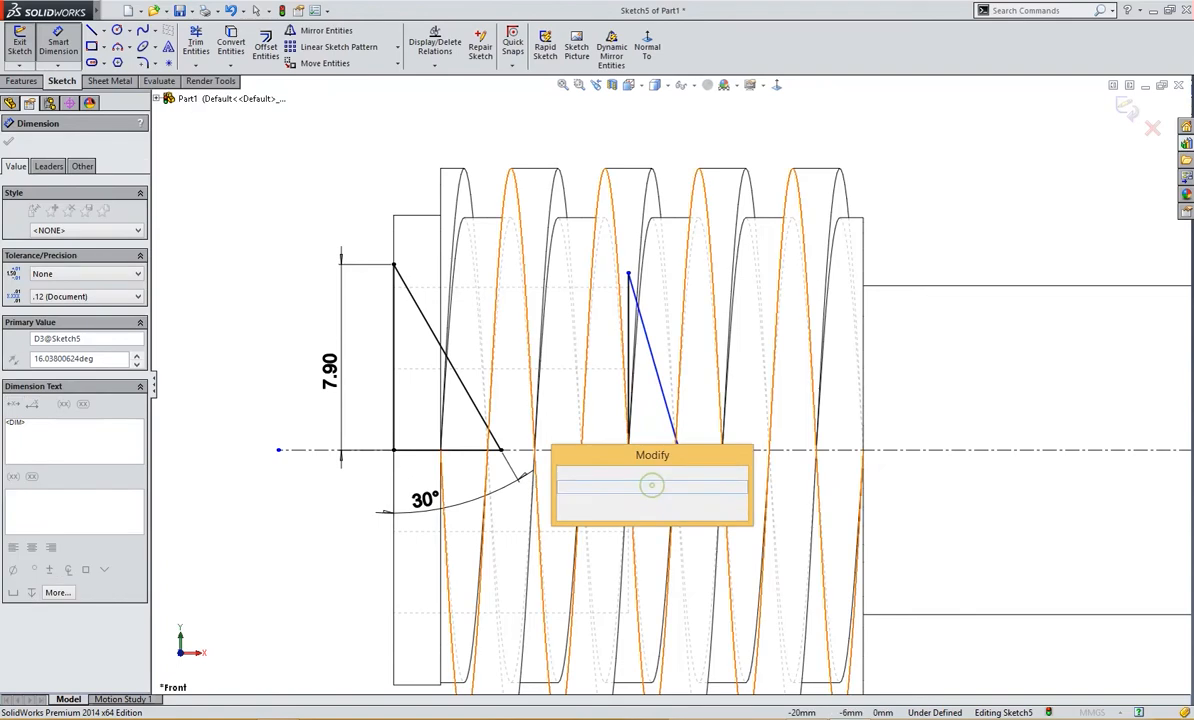
{"action": "type", "text": "30"}
{"action": "key", "text": "Return"}
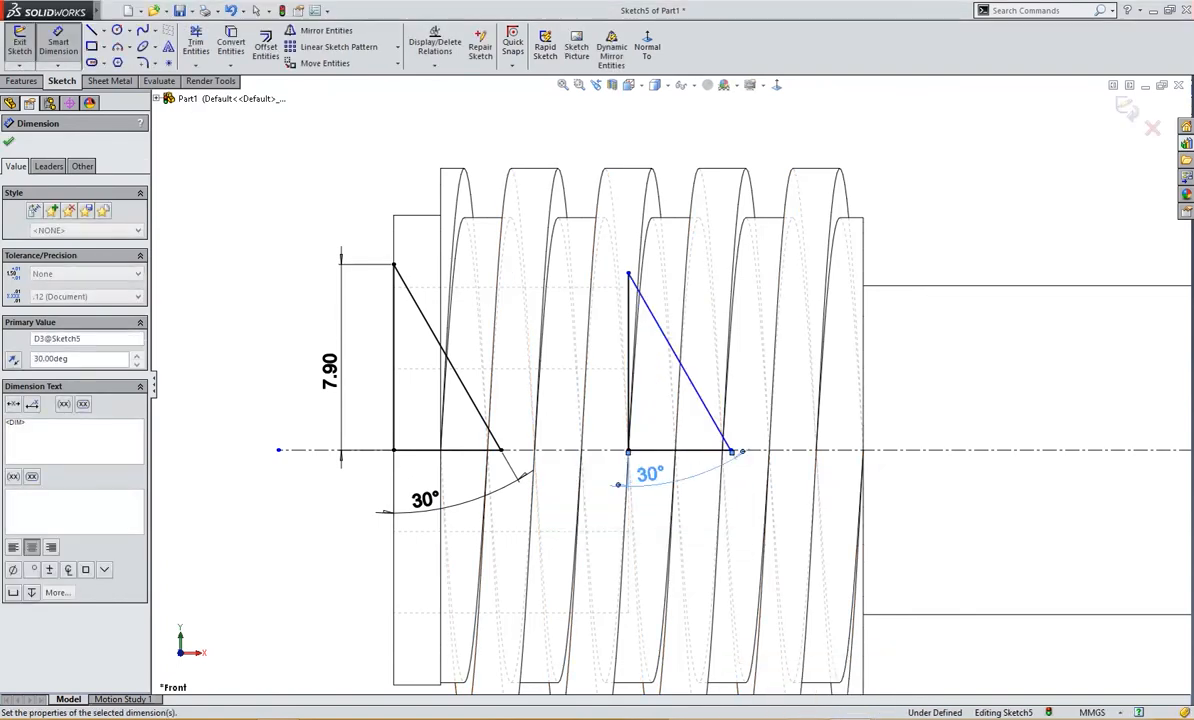
{"action": "key", "text": "Escape"}
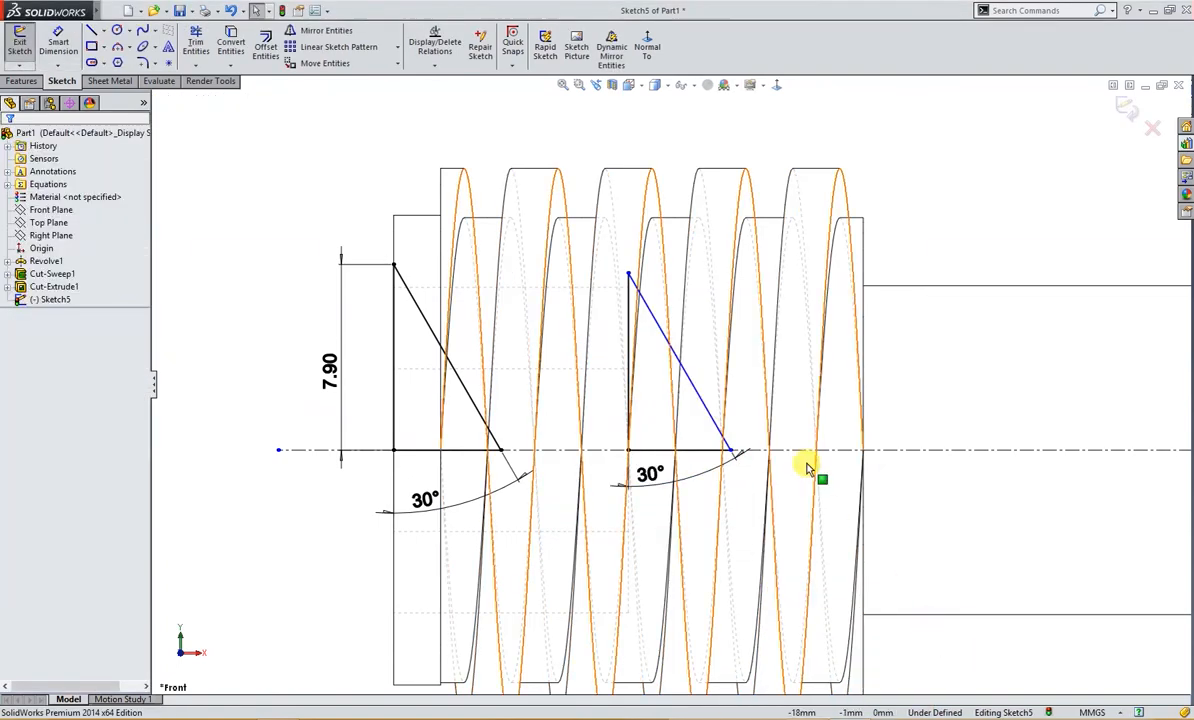
- Dimension the second triangle's upright side at the socket's inner end to 6.8 mm
{"action": "right_click_drag", "start_coordinate": [719, 419], "coordinate": [720, 376]}
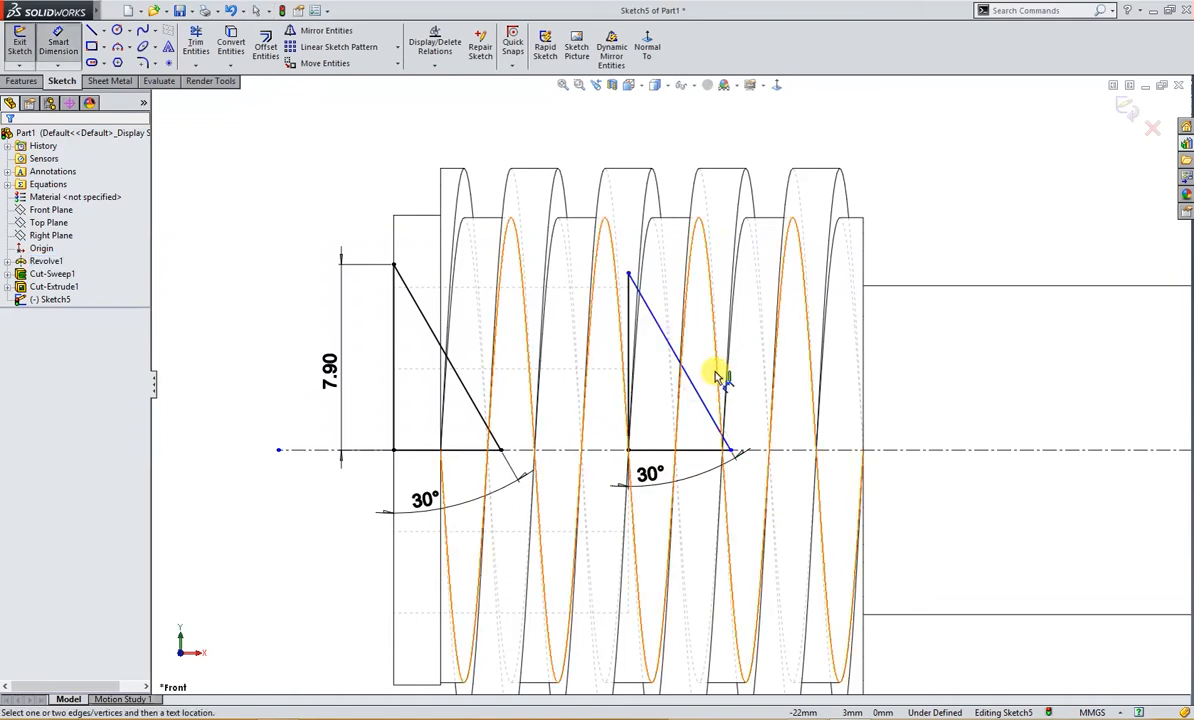
{"action": "left_click", "coordinate": [631, 393]}
{"action": "left_click", "coordinate": [614, 390]}
{"action": "type", "text": "6.8"}
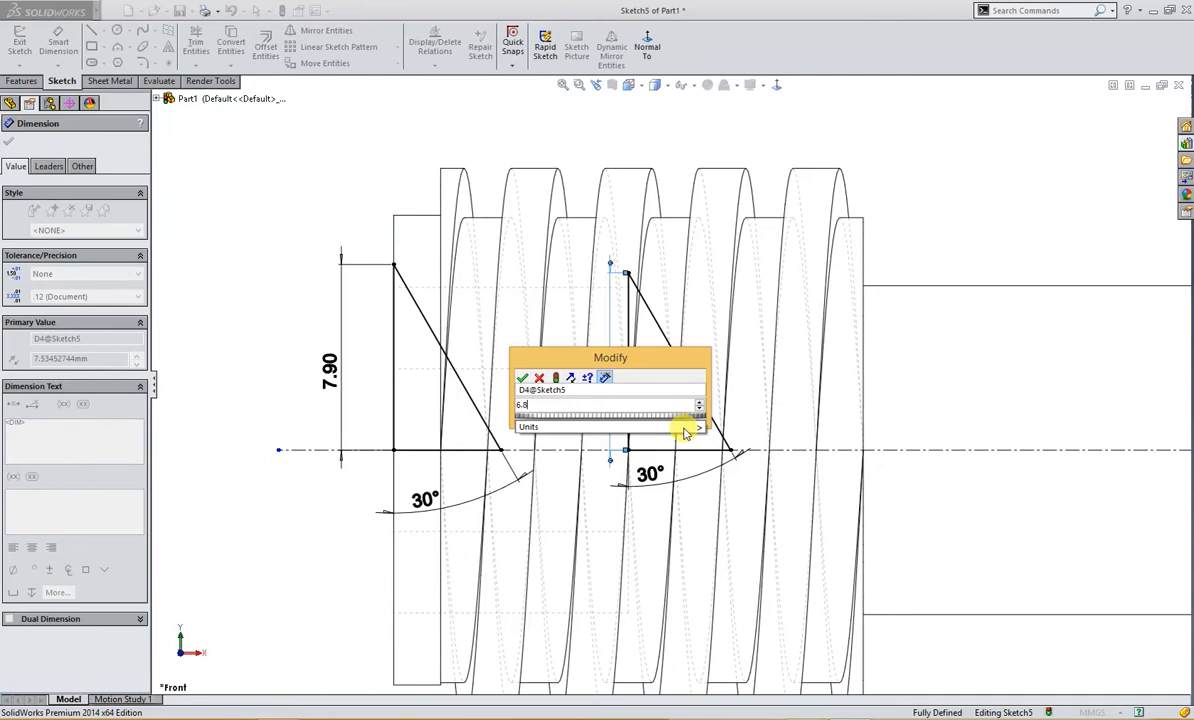
{"action": "key", "text": "Return"}
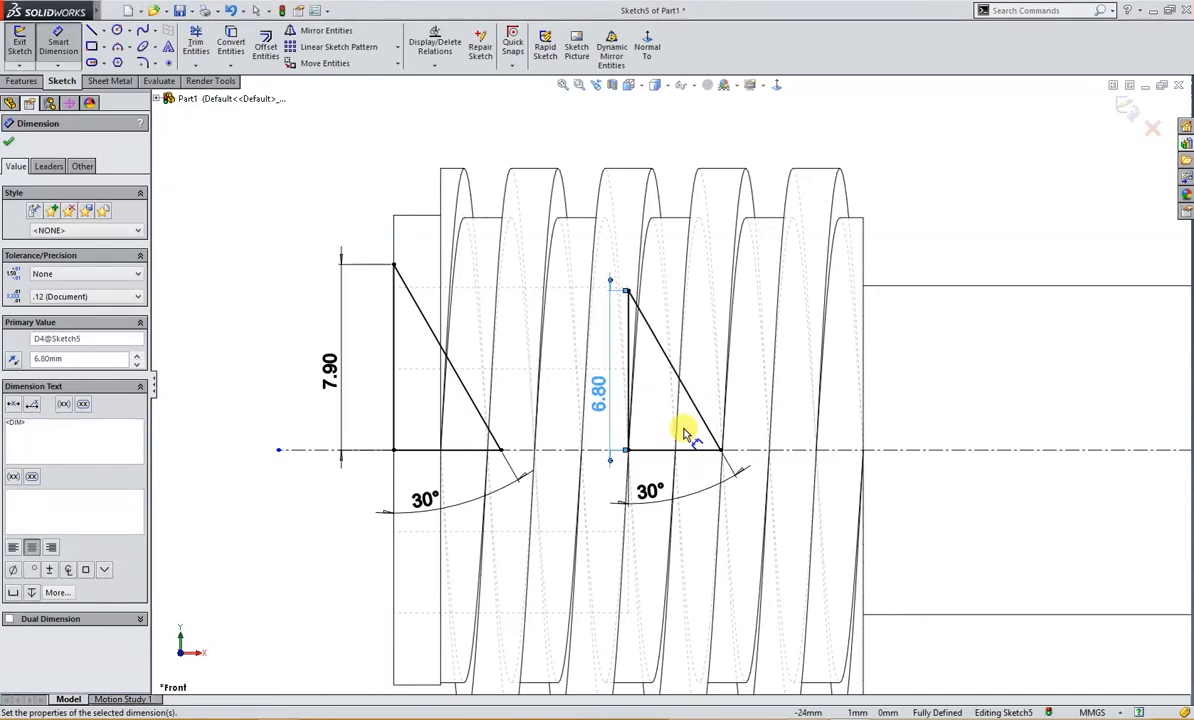
{"action": "left_click", "coordinate": [680, 423]}
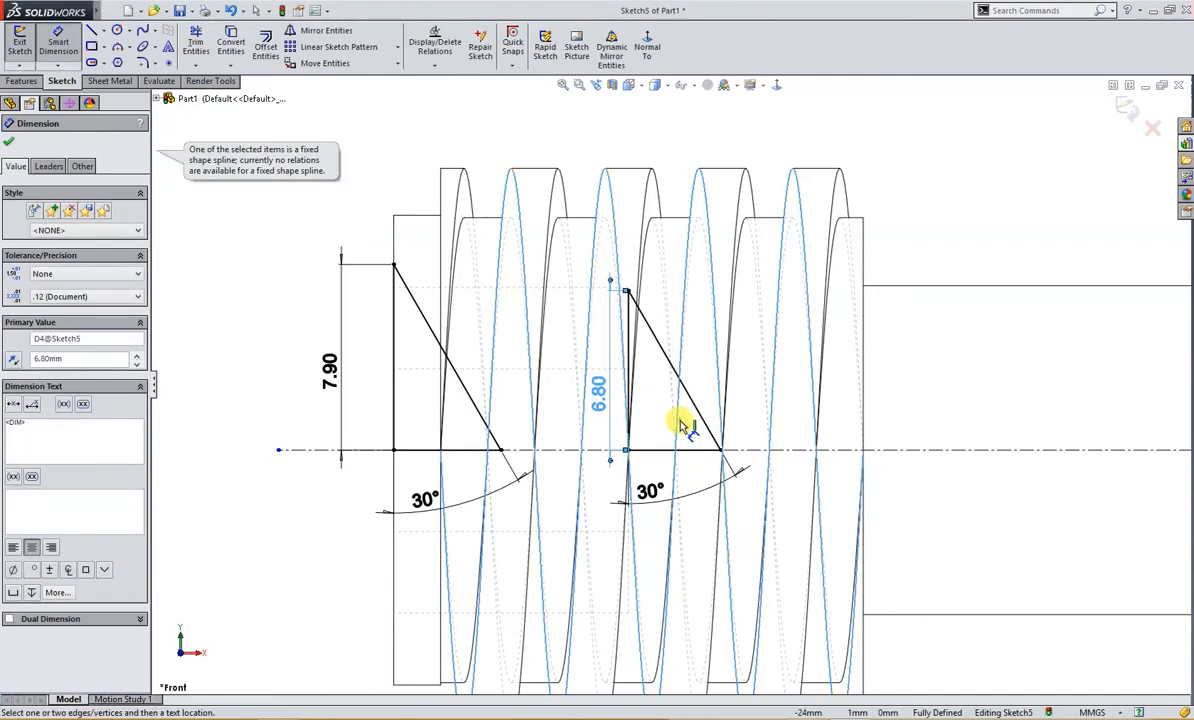
- Set the length of the second triangle's upright side at the socket's inner end to 7 mm
{"action": "scroll", "coordinate": [640, 323], "scroll_direction": "up", "scroll_amount": 3}
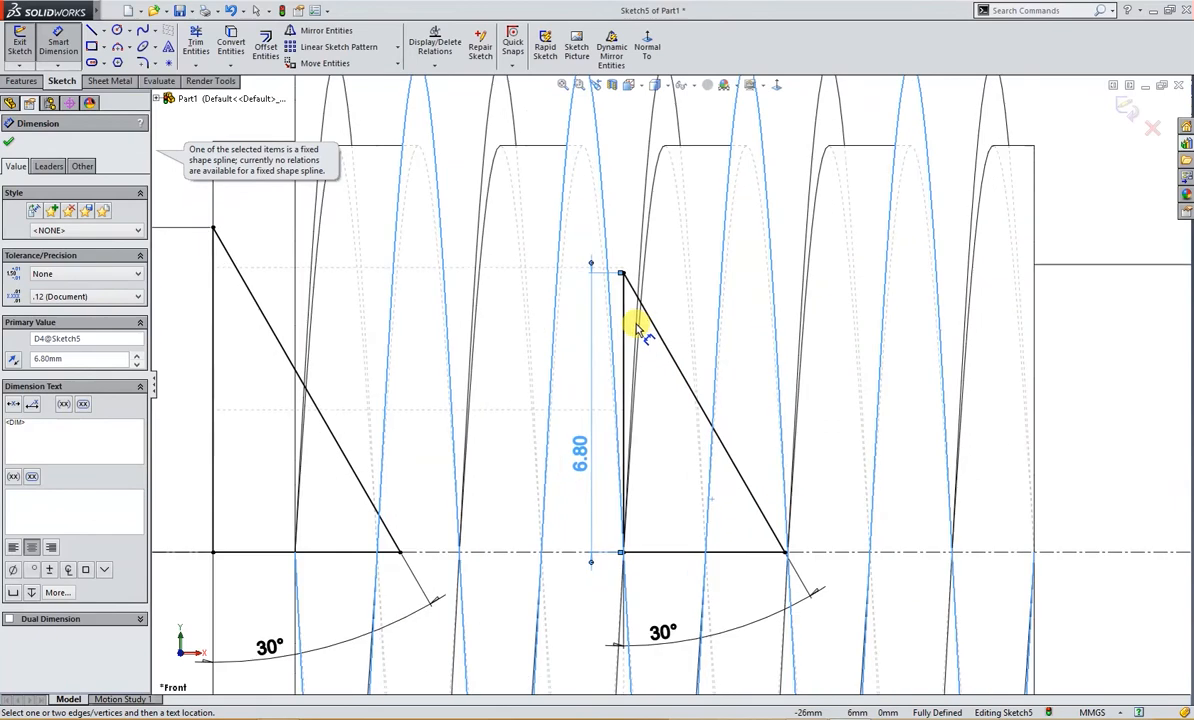
{"action": "key", "text": "Escape"}
{"action": "double_click", "coordinate": [576, 477]}
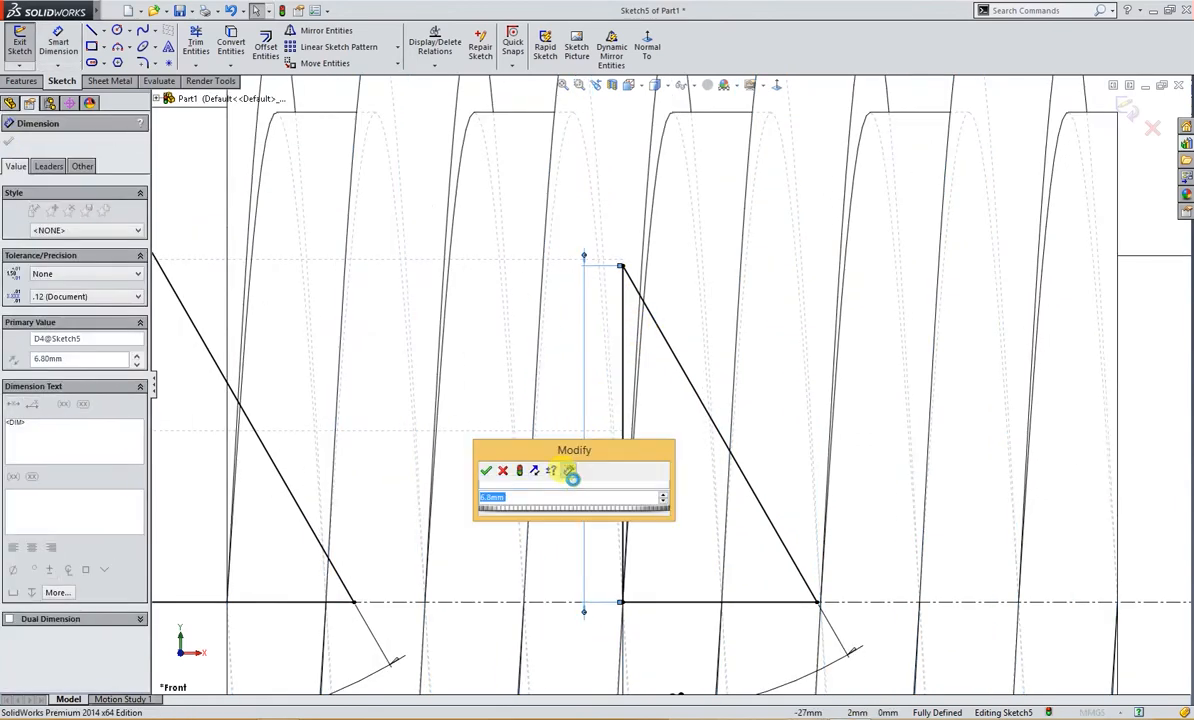
{"action": "type", "text": "7"}
{"action": "key", "text": "Return"}
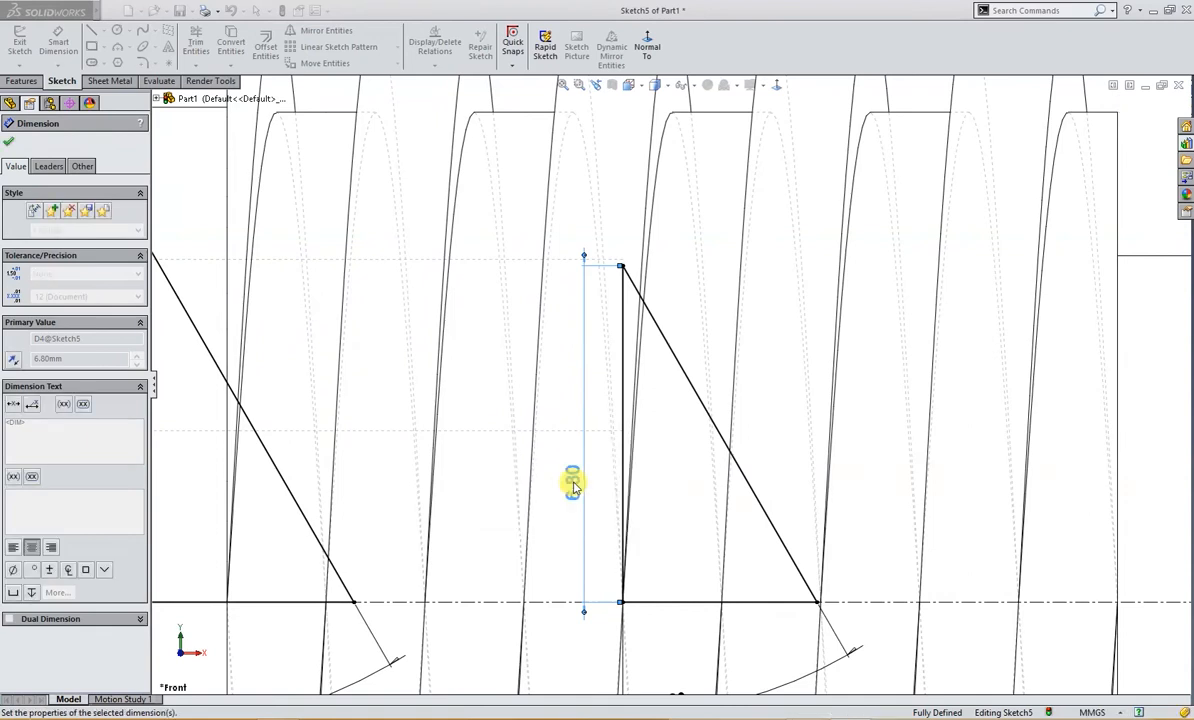
{"action": "key", "text": "Escape"}
{"action": "scroll", "coordinate": [595, 477], "scroll_direction": "down", "scroll_amount": 5}
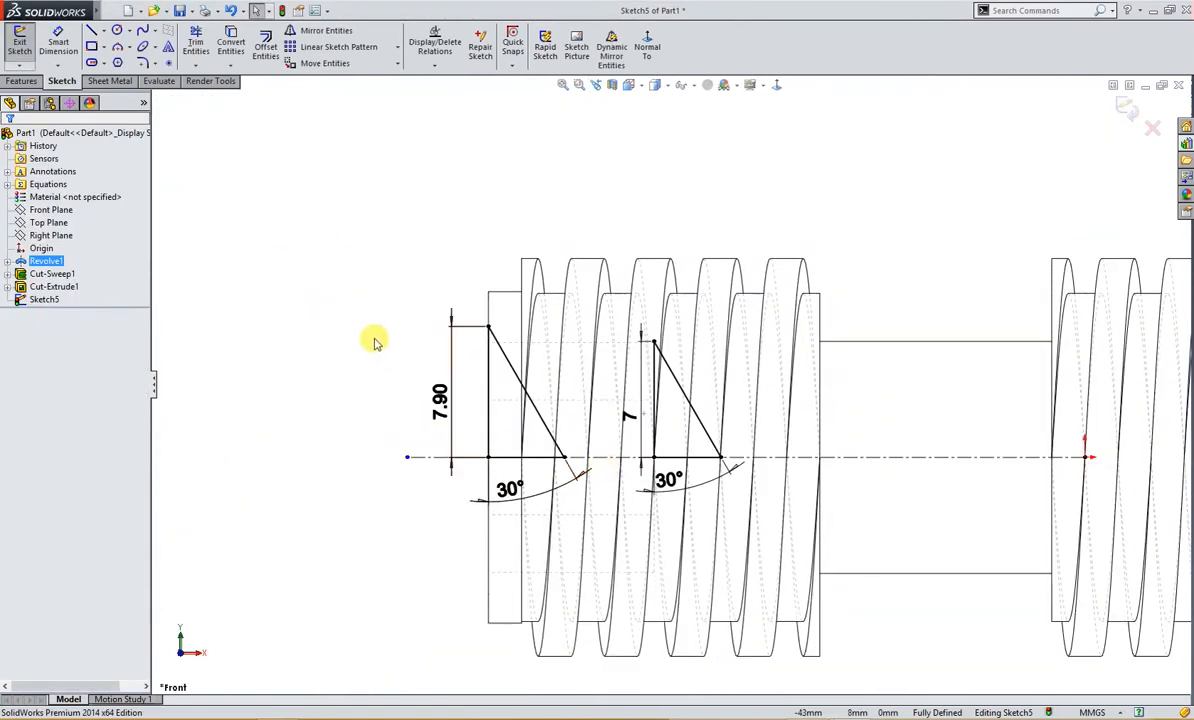
- Cut both triangular profiles out of the shaft as a 360° revolved cut about the centreline
{"action": "key", "text": "s"}
{"action": "left_click", "coordinate": [466, 467]}
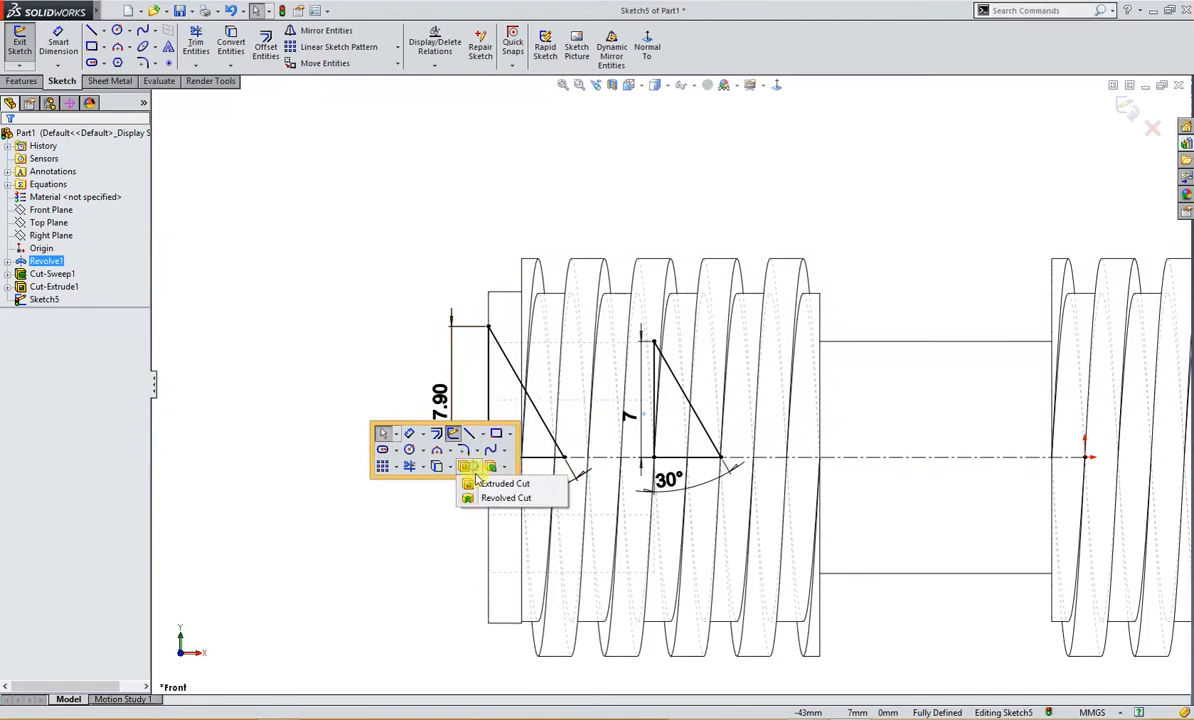
{"action": "left_click", "coordinate": [478, 496]}
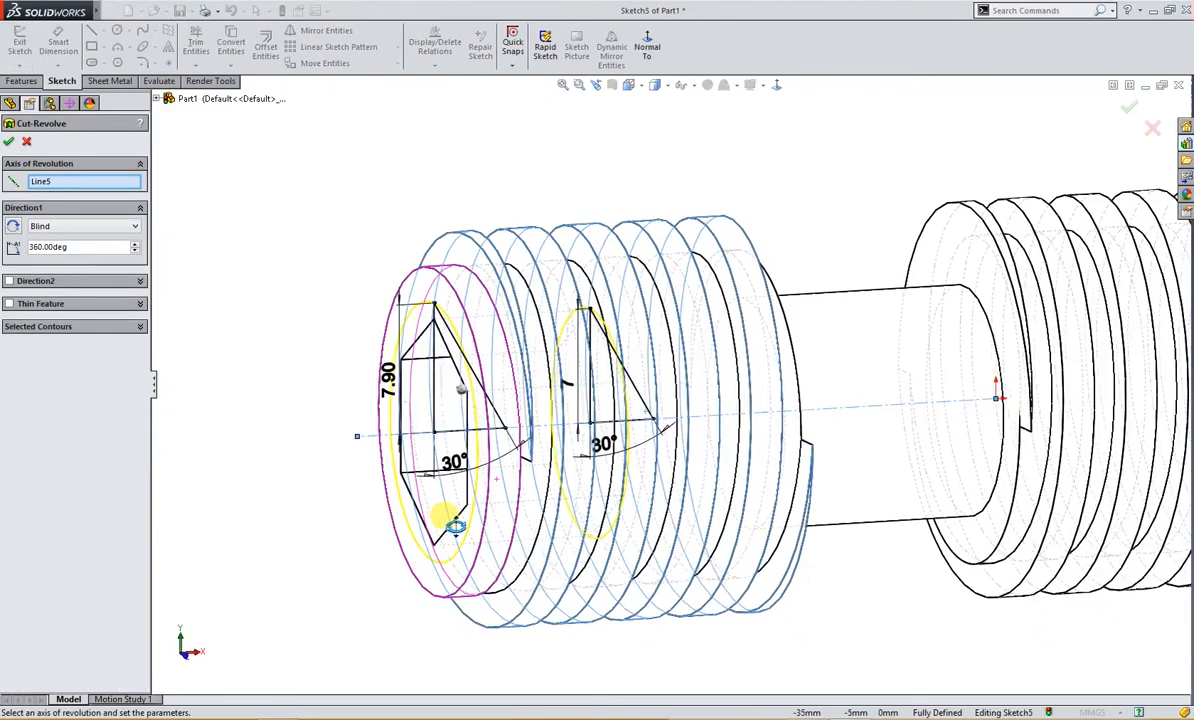
{"action": "left_click", "coordinate": [10, 143]}
{"action": "right_click_drag", "start_coordinate": [250, 293], "coordinate": [316, 251]}
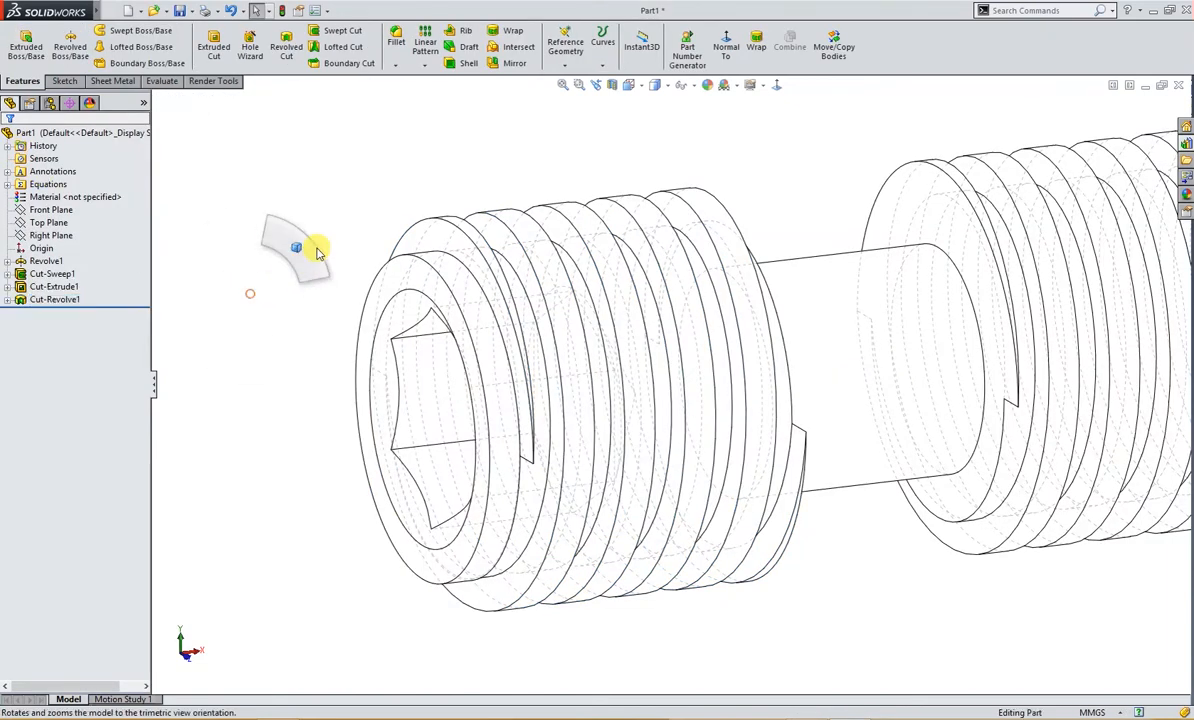
- Switch the part's display style to shaded with edges and inspect the socket and threads
{"action": "left_click", "coordinate": [656, 86]}
{"action": "left_click", "coordinate": [657, 102]}
{"action": "mouse_move", "coordinate": [480, 235]}
{"action": "middle_mouse_down"}
{"action": "mouse_move", "coordinate": [613, 280]}
{"action": "mouse_move", "coordinate": [631, 205]}
{"action": "mouse_move", "coordinate": [608, 208]}
{"action": "middle_mouse_up"}
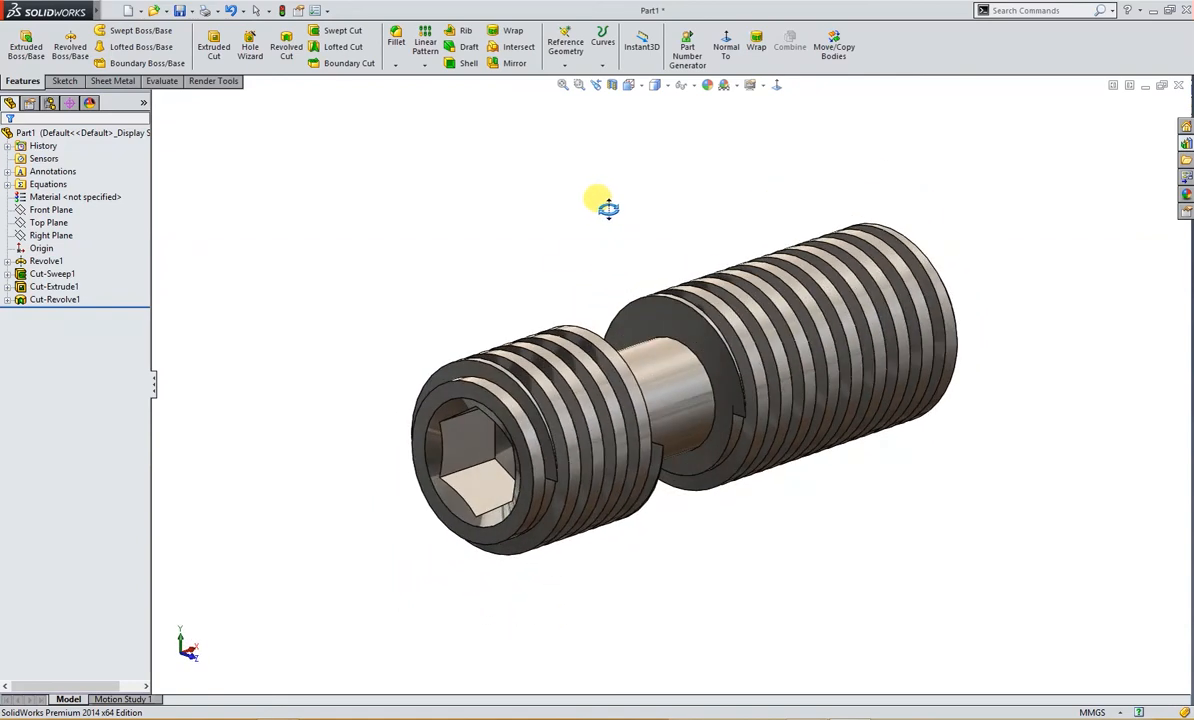
{"action": "right_click_drag", "start_coordinate": [573, 211], "coordinate": [545, 251]}
{"action": "middle_click_drag", "start_coordinate": [493, 290], "coordinate": [527, 214]}
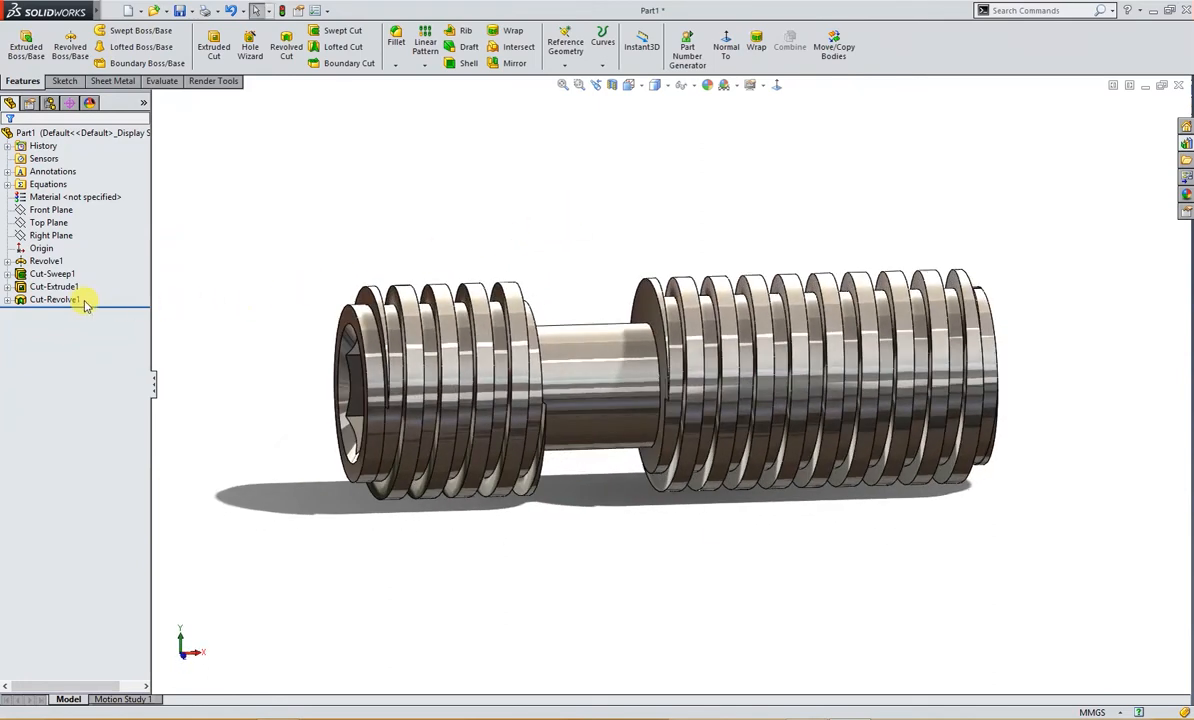
- Edit the revolved cut's sketch and set the upright side of the triangle at the socket's mouth to 7.5 mm
{"action": "right_click", "coordinate": [95, 302]}
{"action": "left_click", "coordinate": [85, 255]}
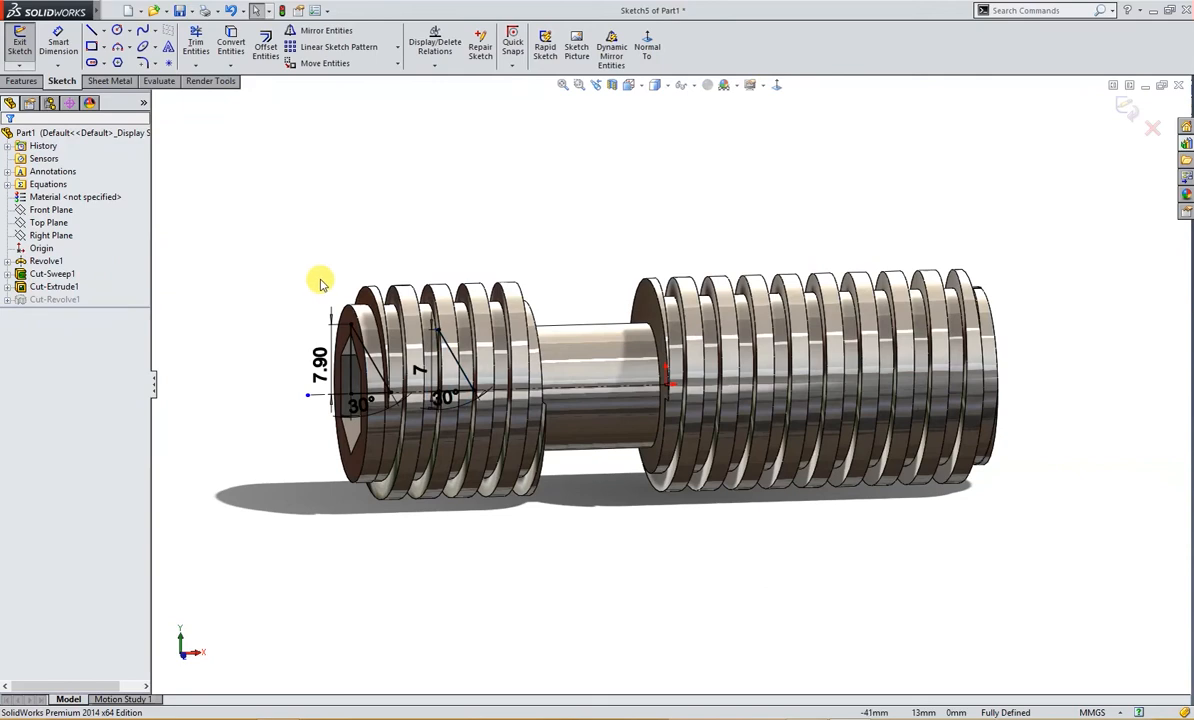
{"action": "scroll", "coordinate": [341, 356], "scroll_direction": "down", "scroll_amount": 1}
{"action": "double_click", "coordinate": [333, 362]}
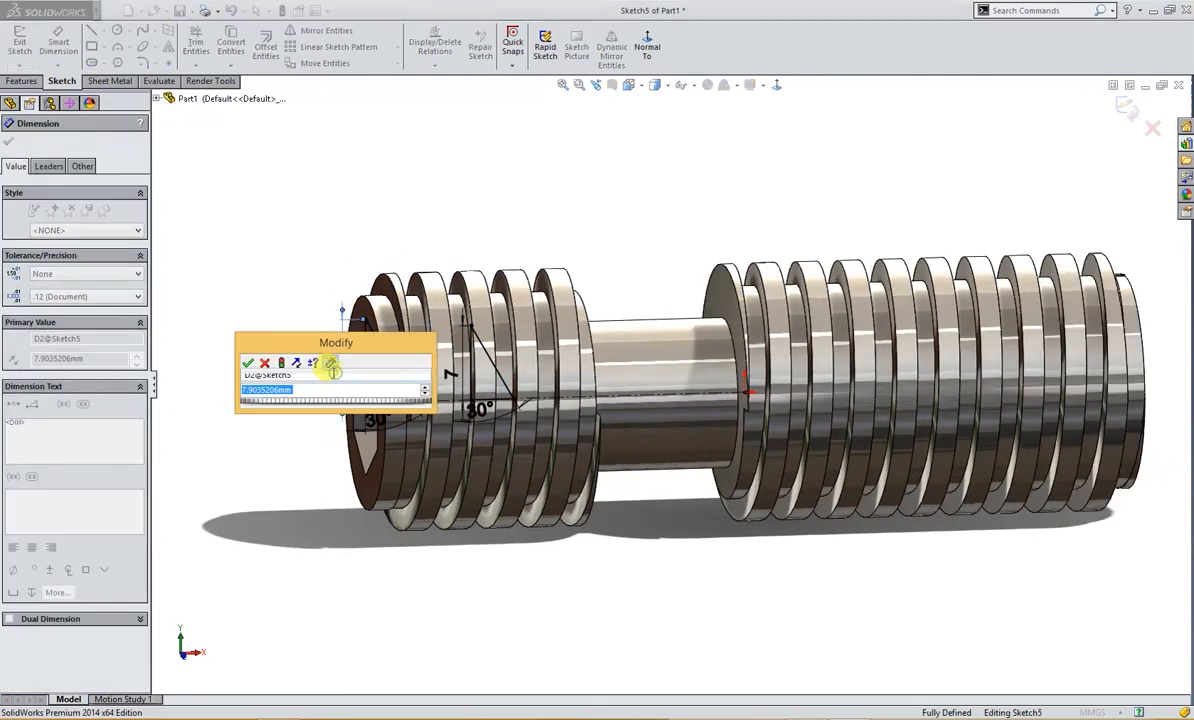
{"action": "type", "text": "7"}
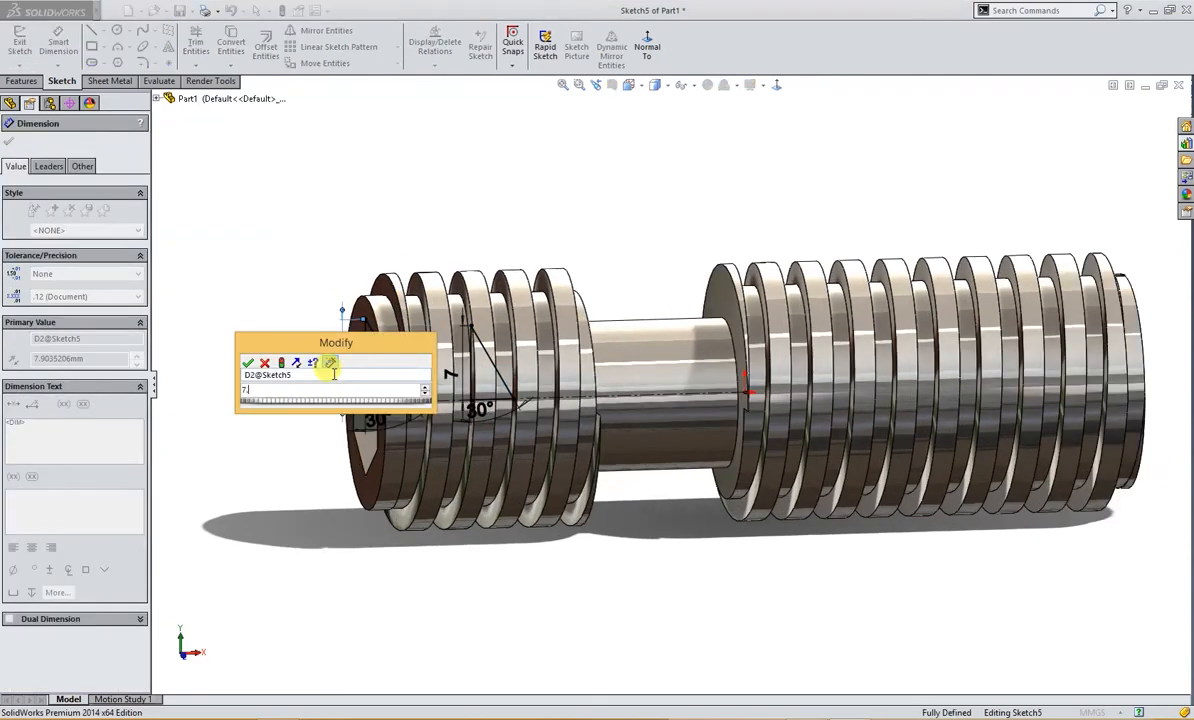
{"action": "type", "text": ".5"}
{"action": "key", "text": "Return"}
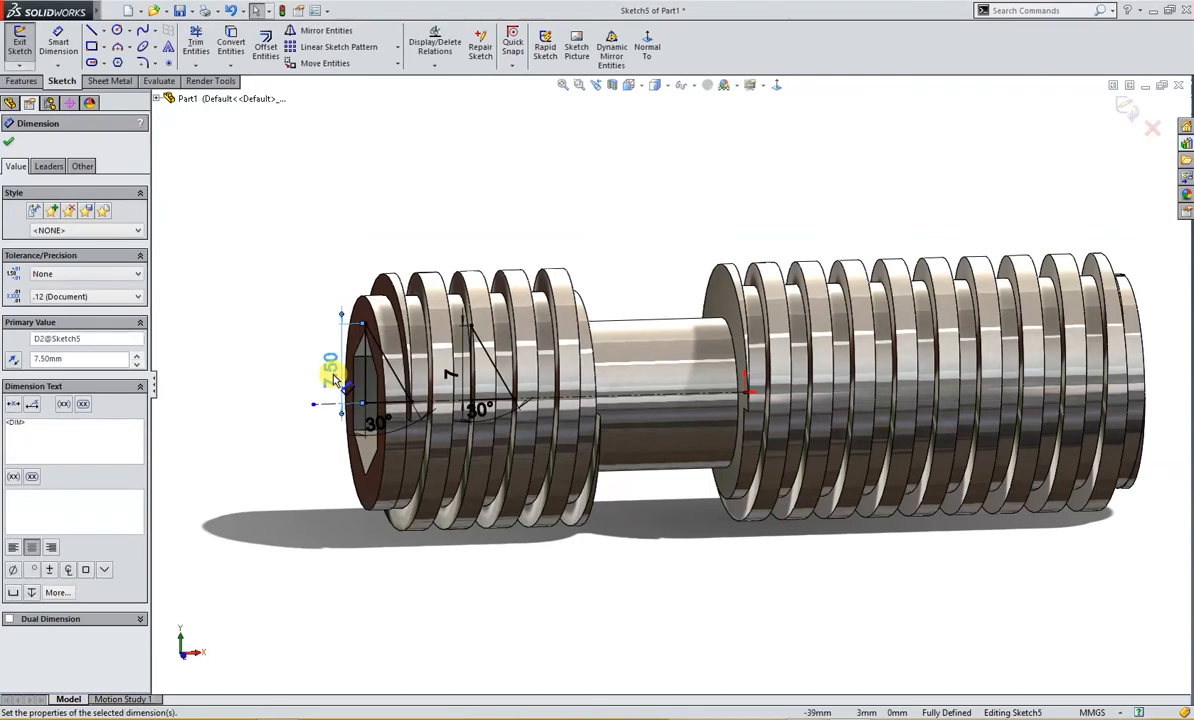
{"action": "left_click", "coordinate": [1137, 110]}
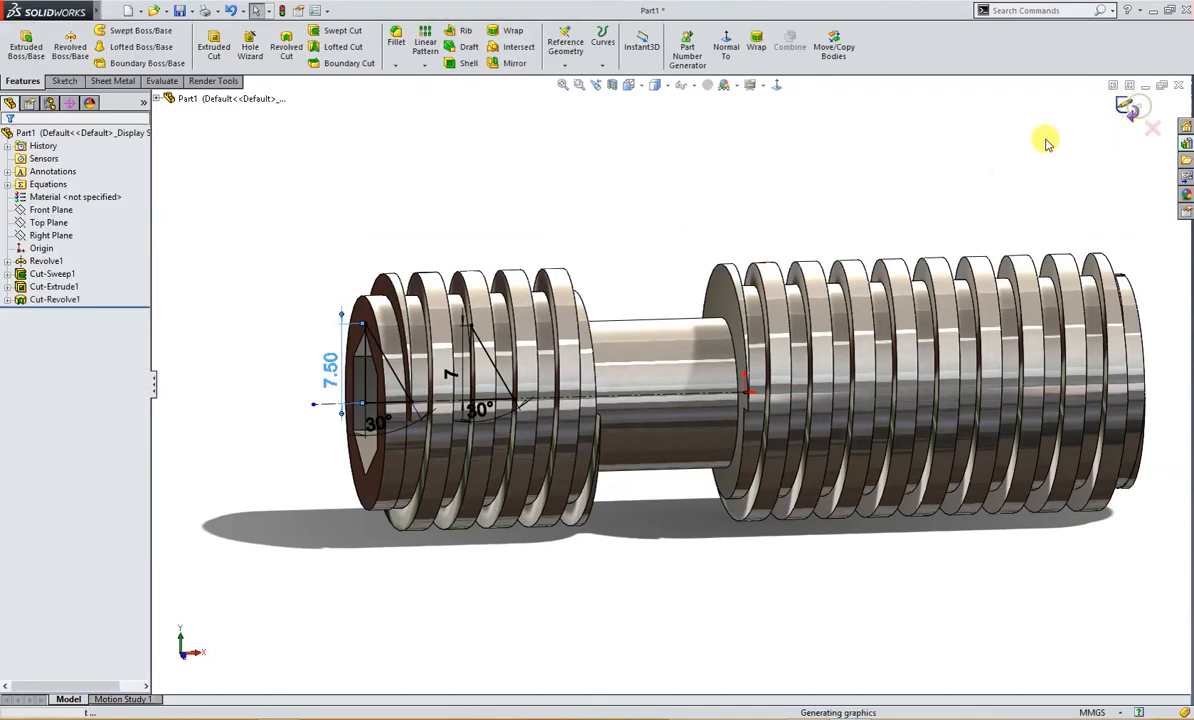
- Chamfer the outer edges of both end faces of the shaft 0.5 mm at 45°
{"action": "mouse_move", "coordinate": [466, 378]}
{"action": "middle_mouse_down"}
{"action": "mouse_move", "coordinate": [458, 405]}
{"action": "mouse_move", "coordinate": [485, 415]}
{"action": "mouse_move", "coordinate": [506, 354]}
{"action": "mouse_move", "coordinate": [519, 361]}
{"action": "mouse_move", "coordinate": [507, 352]}
{"action": "mouse_move", "coordinate": [429, 368]}
{"action": "middle_mouse_up"}
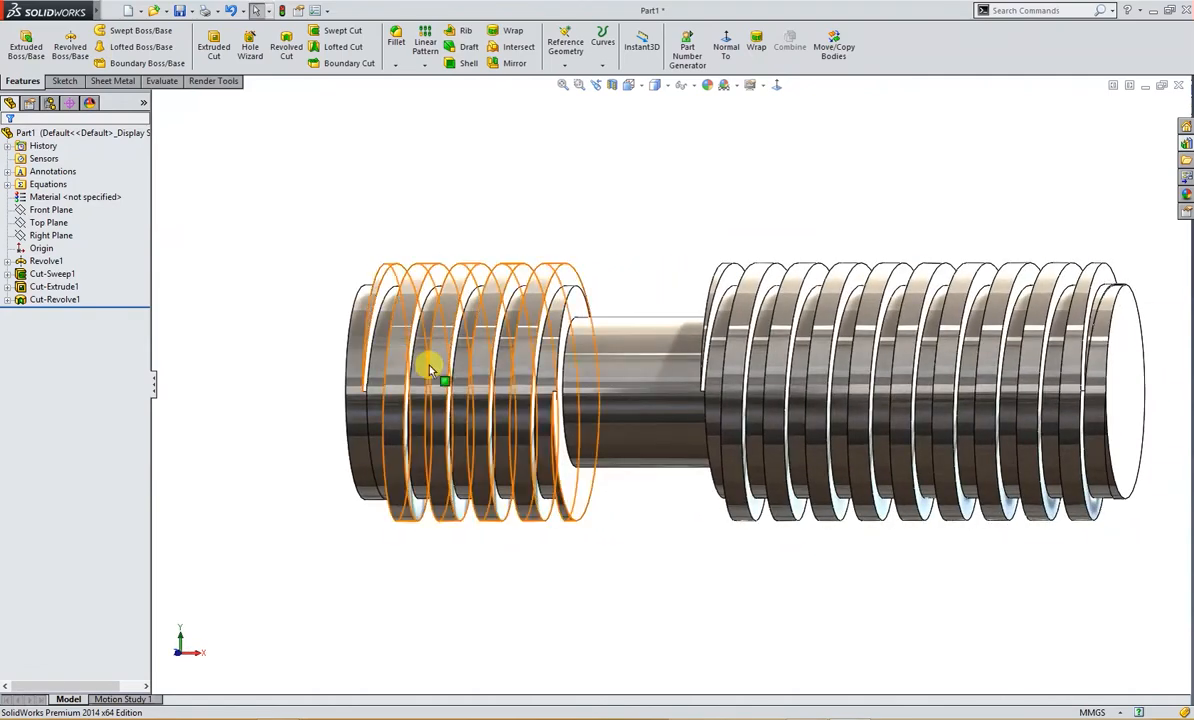
{"action": "left_click", "coordinate": [1118, 305]}
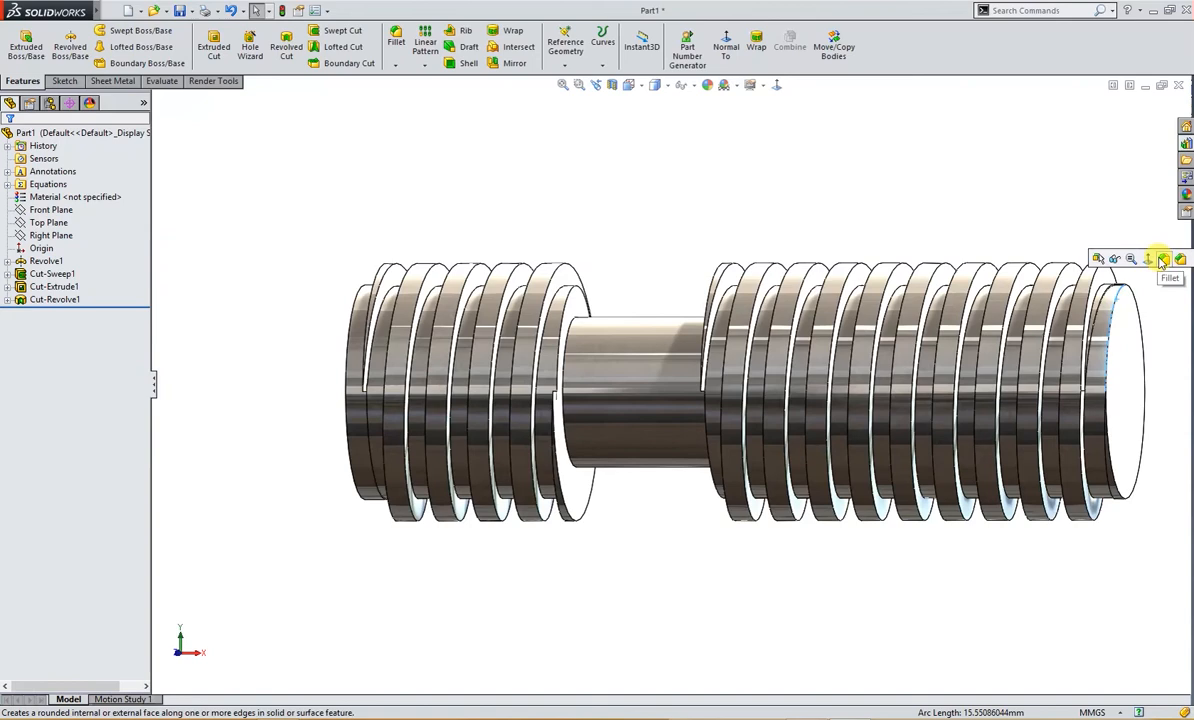
{"action": "left_click", "coordinate": [1178, 259]}
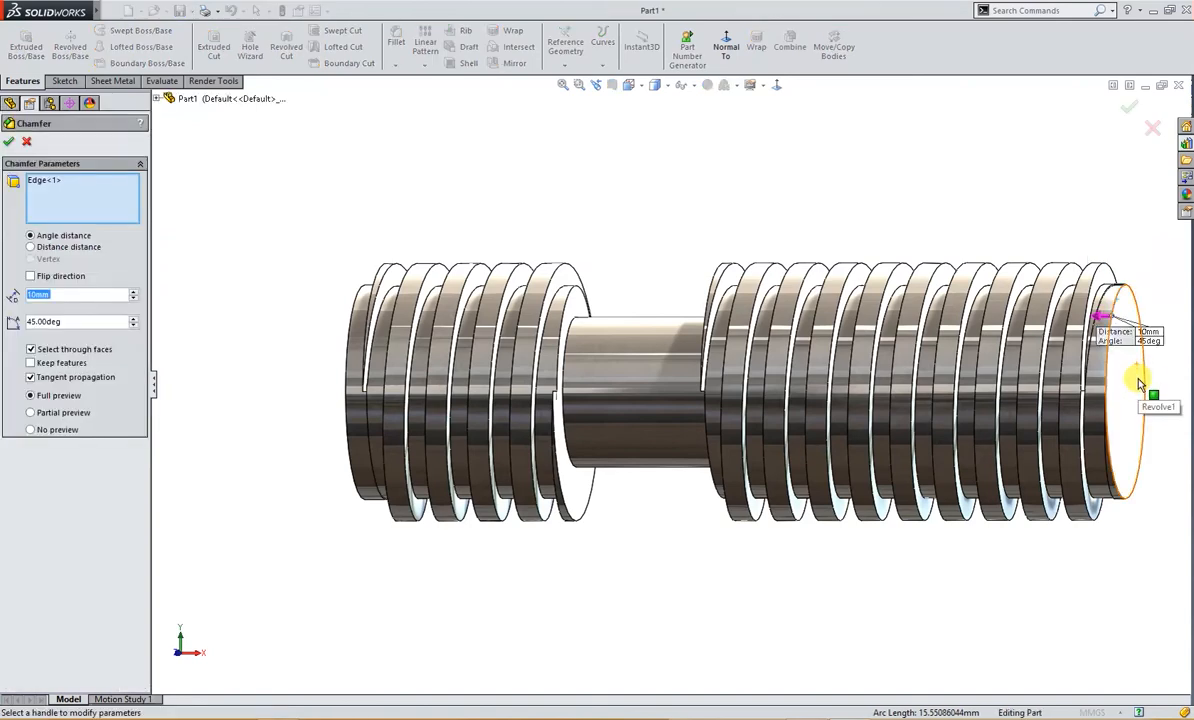
{"action": "type", "text": "0.5"}
{"action": "key", "text": "Return"}
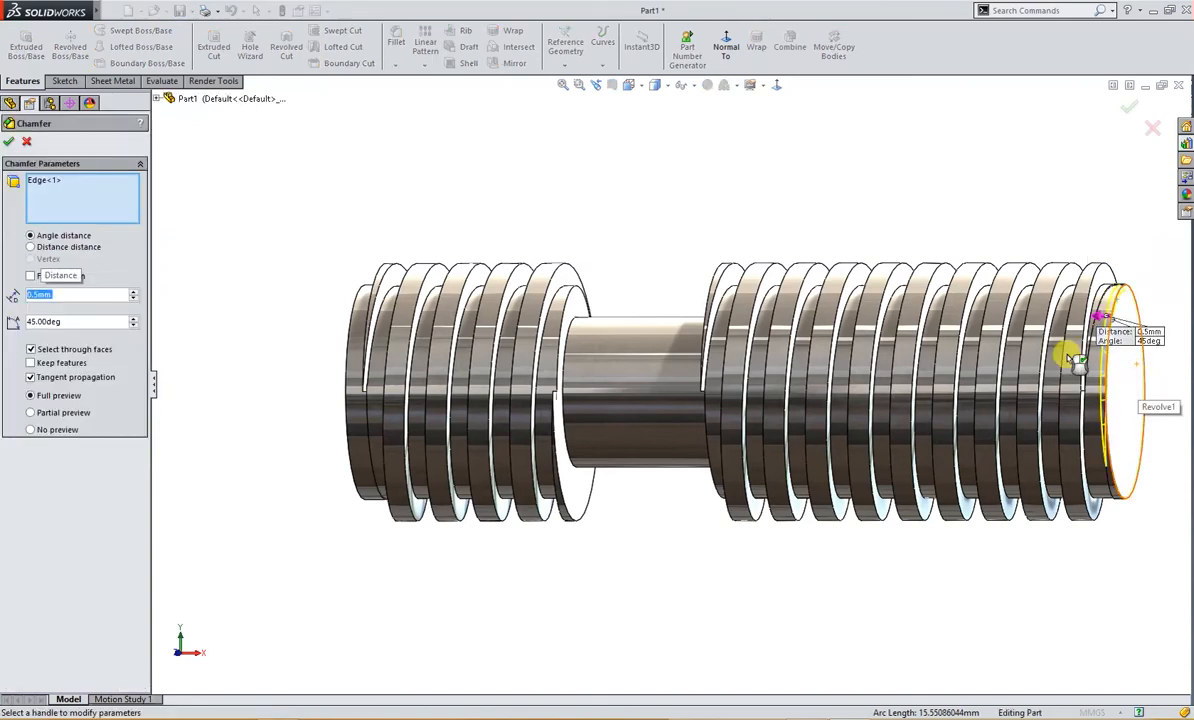
{"action": "middle_click_drag", "start_coordinate": [512, 475], "coordinate": [512, 443]}
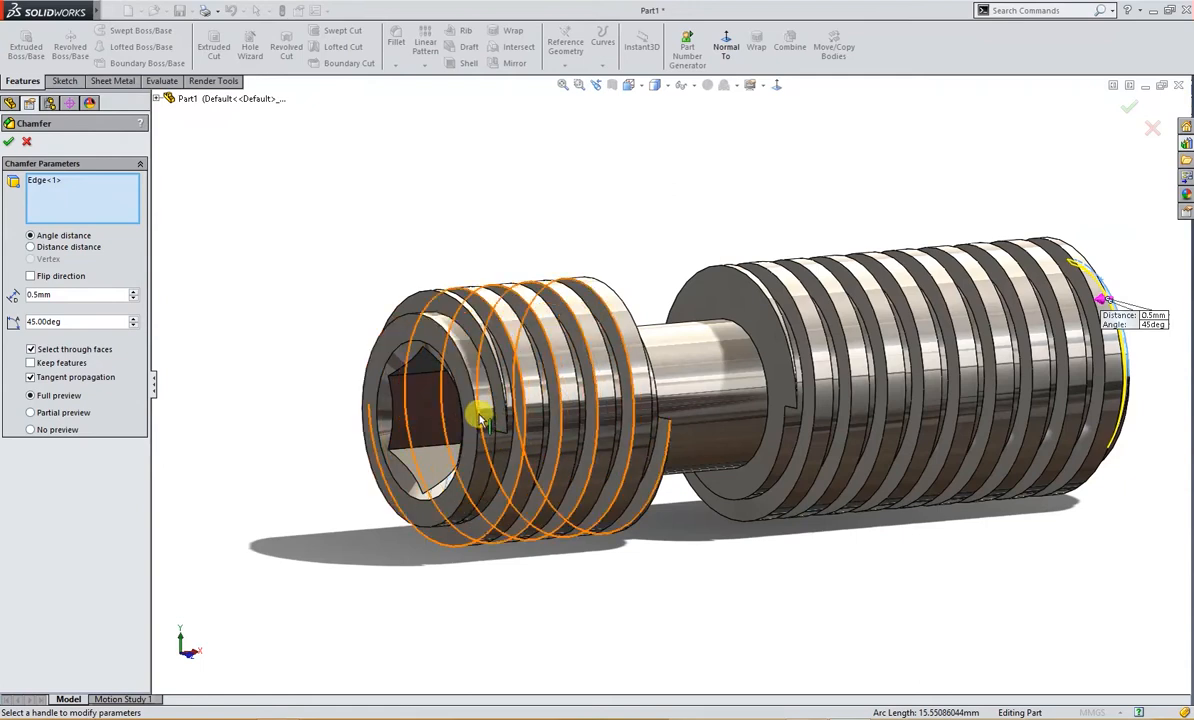
{"action": "left_click", "coordinate": [475, 413]}
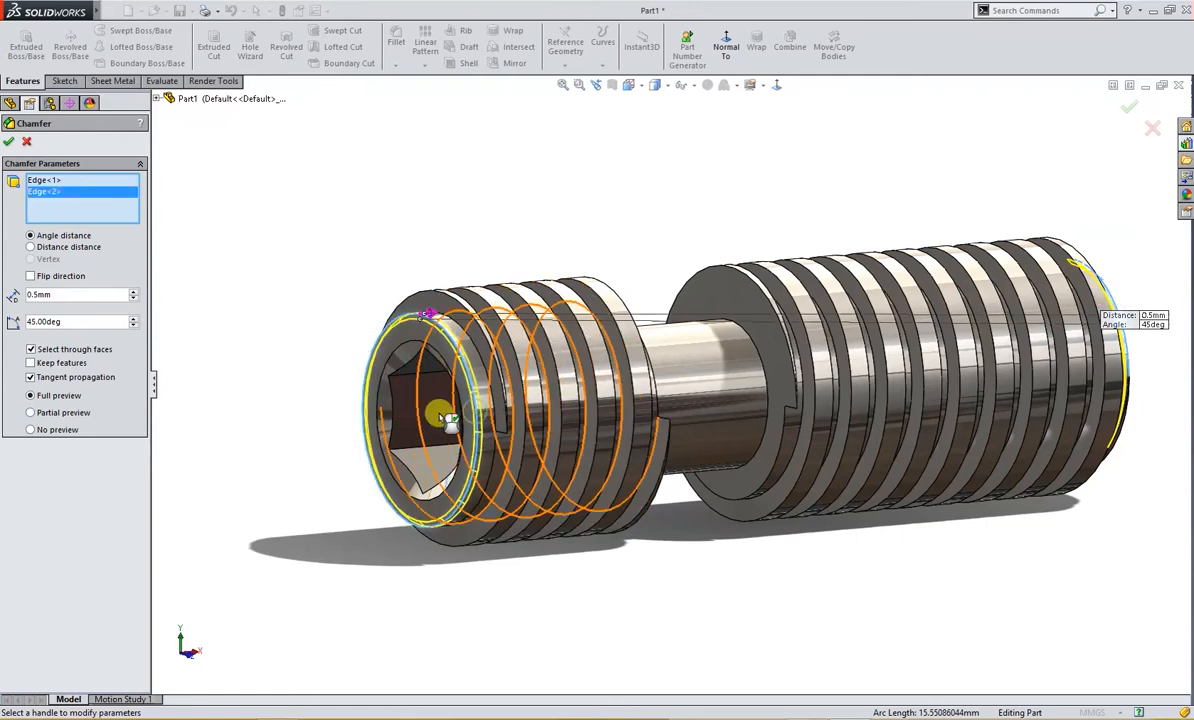
{"action": "left_click", "coordinate": [11, 142]}
- Measure the diameter of the plain neck between the two threaded sections
{"action": "middle_click_drag", "start_coordinate": [279, 313], "coordinate": [211, 344]}
{"action": "right_click_drag", "start_coordinate": [215, 340], "coordinate": [297, 246]}
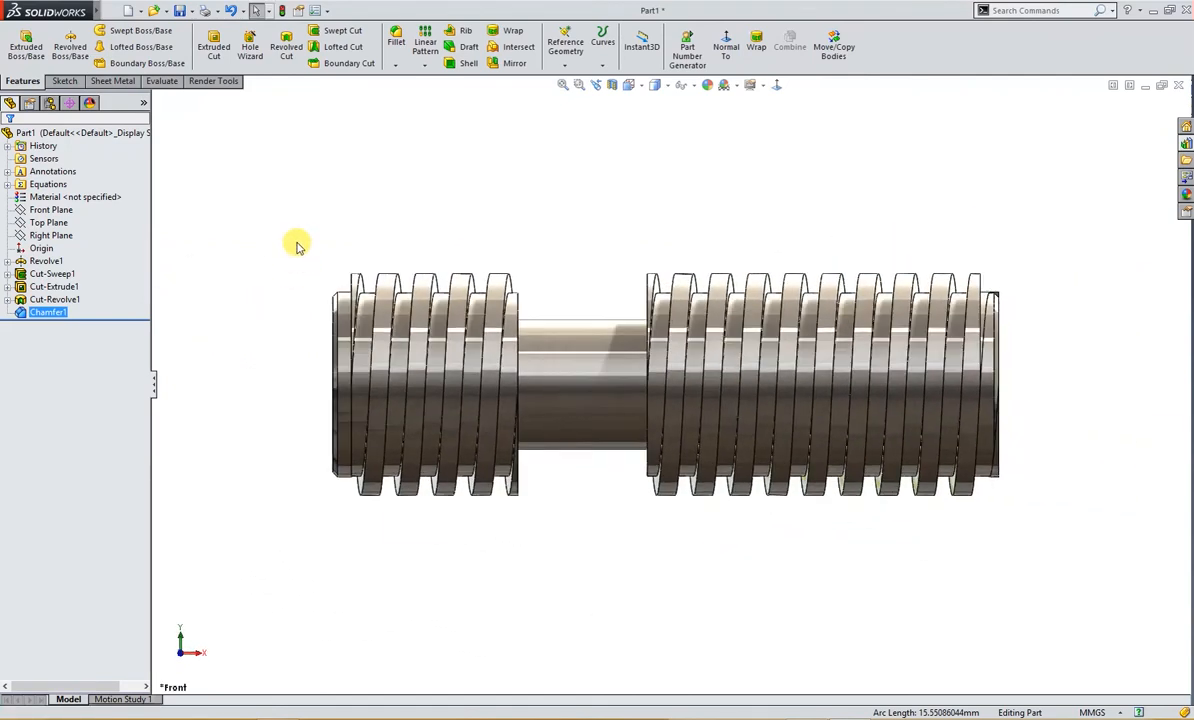
{"action": "left_click", "coordinate": [162, 81]}
{"action": "left_click", "coordinate": [58, 46]}
{"action": "left_click", "coordinate": [581, 395]}
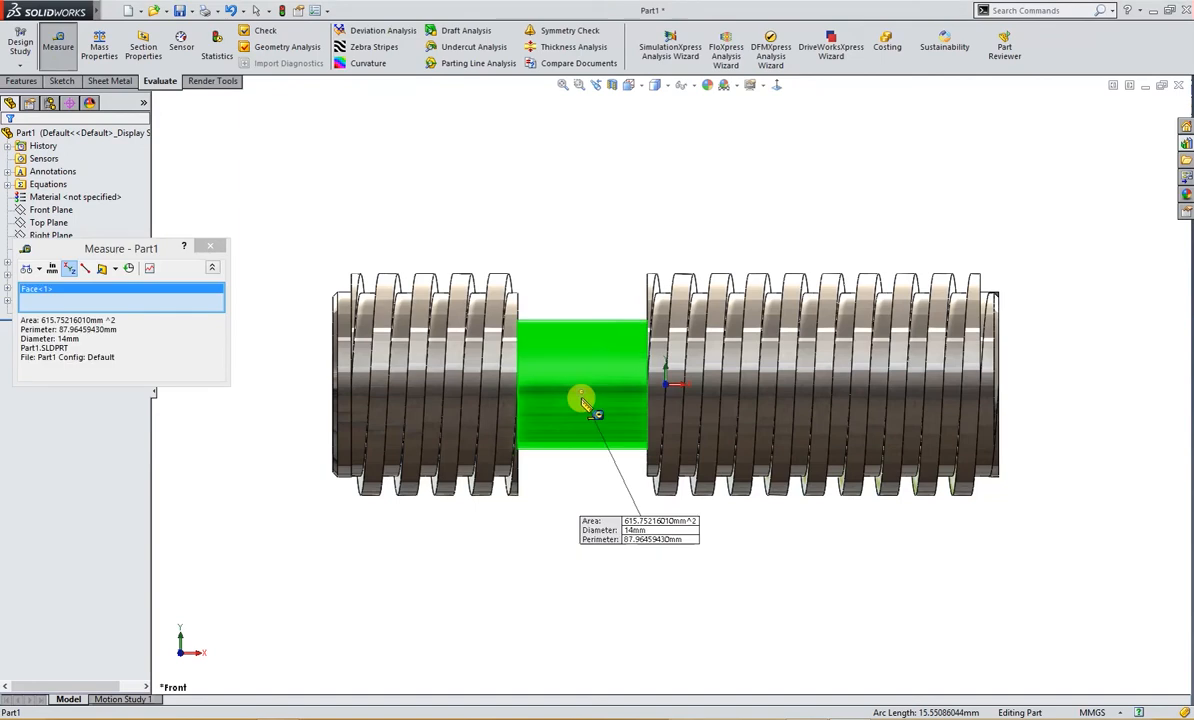
{"action": "key", "text": "Escape"}
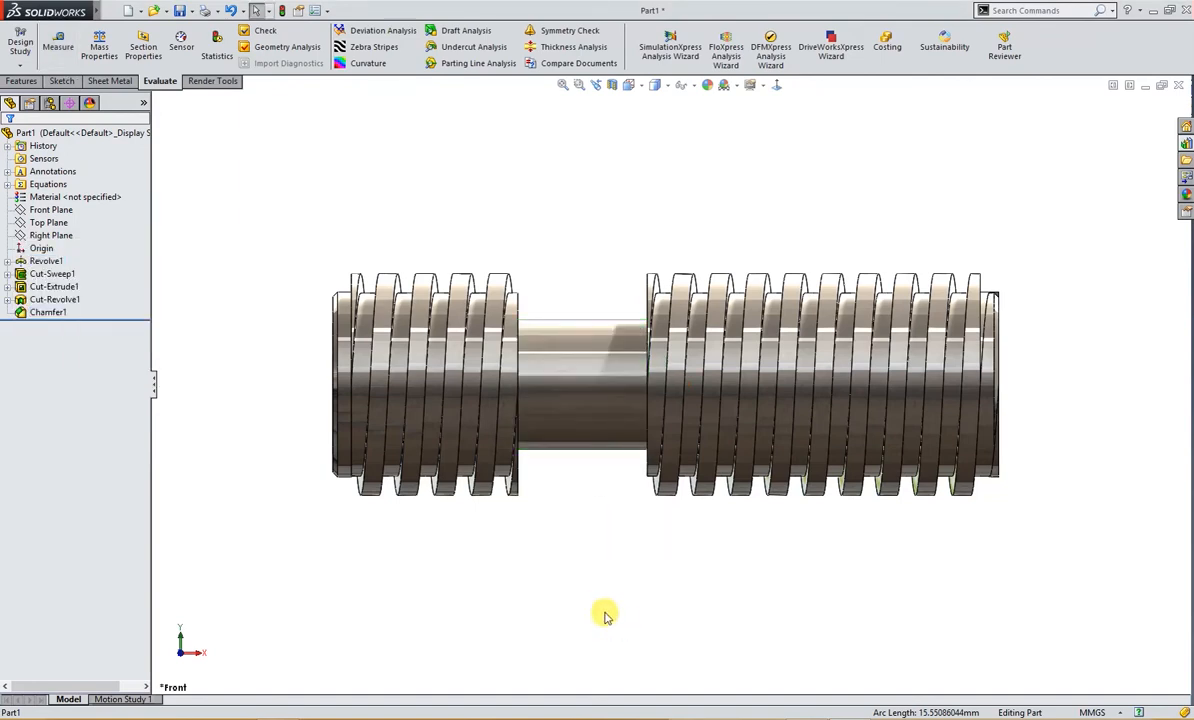
- Save the part as Screw in the Independent Chuck folder on the desktop
{"action": "right_click_drag", "start_coordinate": [580, 556], "coordinate": [601, 535]}
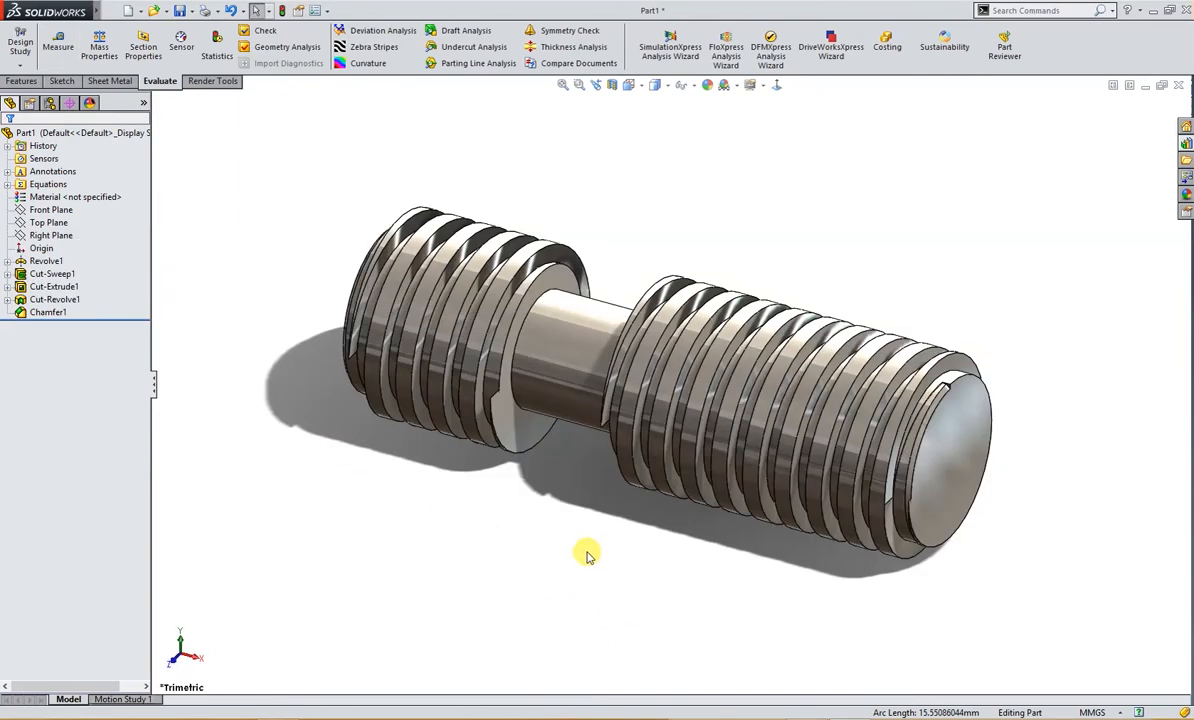
{"action": "left_click", "coordinate": [179, 11]}
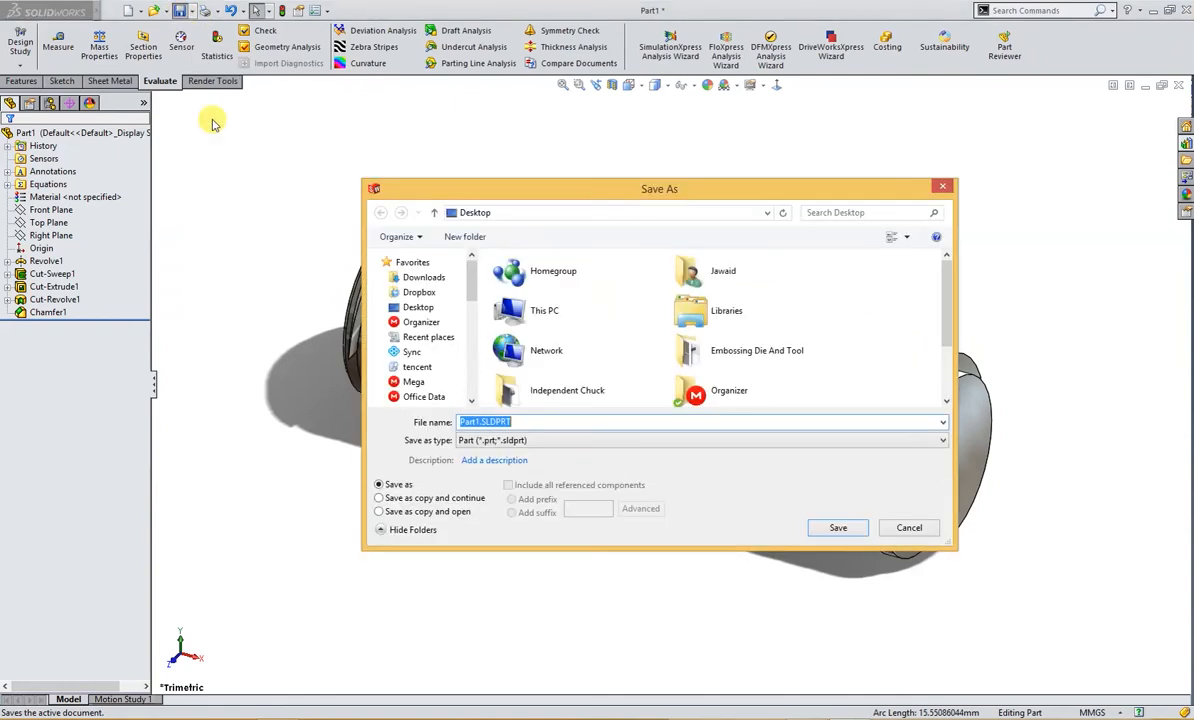
{"action": "type", "text": "Screw"}
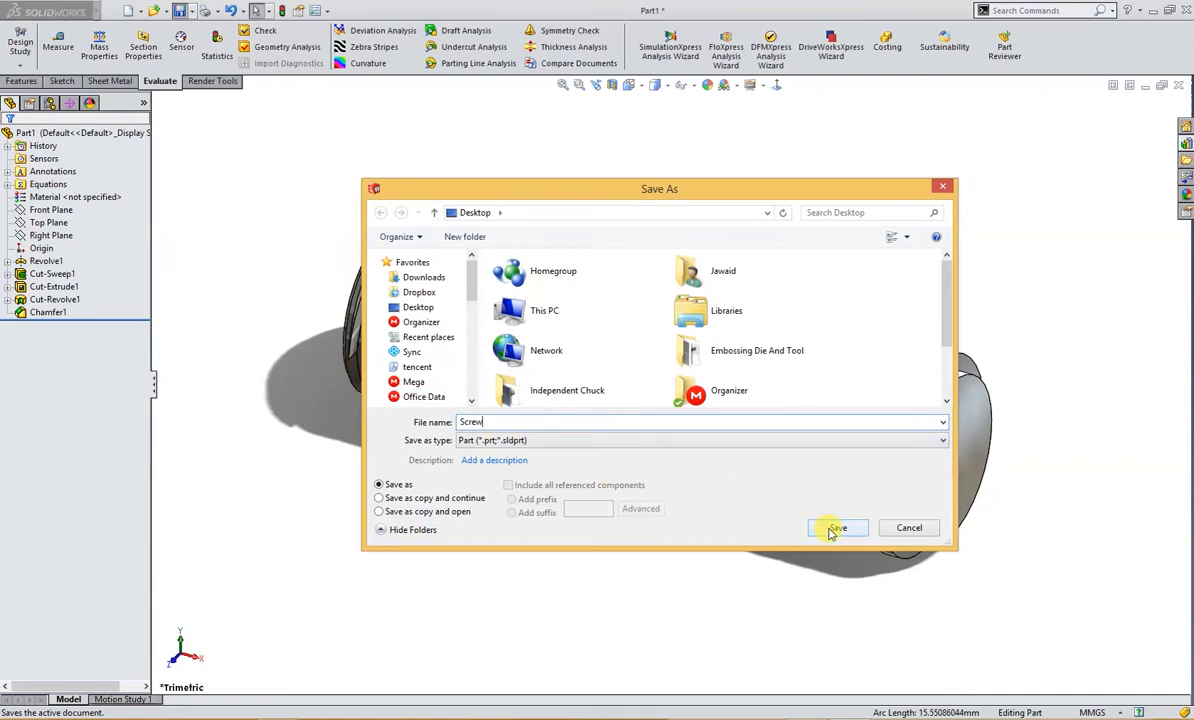
{"action": "scroll", "coordinate": [596, 362], "scroll_direction": "down", "scroll_amount": 2}
{"action": "double_click", "coordinate": [580, 310]}
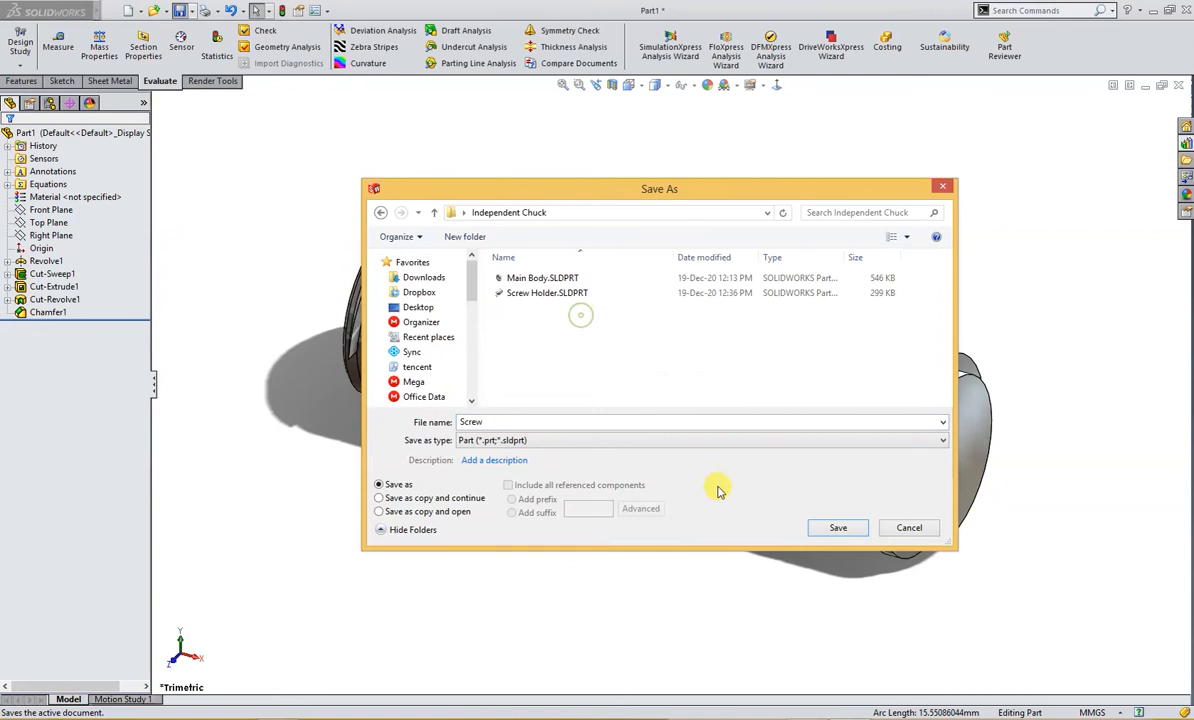
{"action": "left_click", "coordinate": [836, 528]}
{"action": "middle_click_drag", "start_coordinate": [592, 547], "coordinate": [665, 588]}
{"action": "right_click_drag", "start_coordinate": [666, 591], "coordinate": [710, 568]}
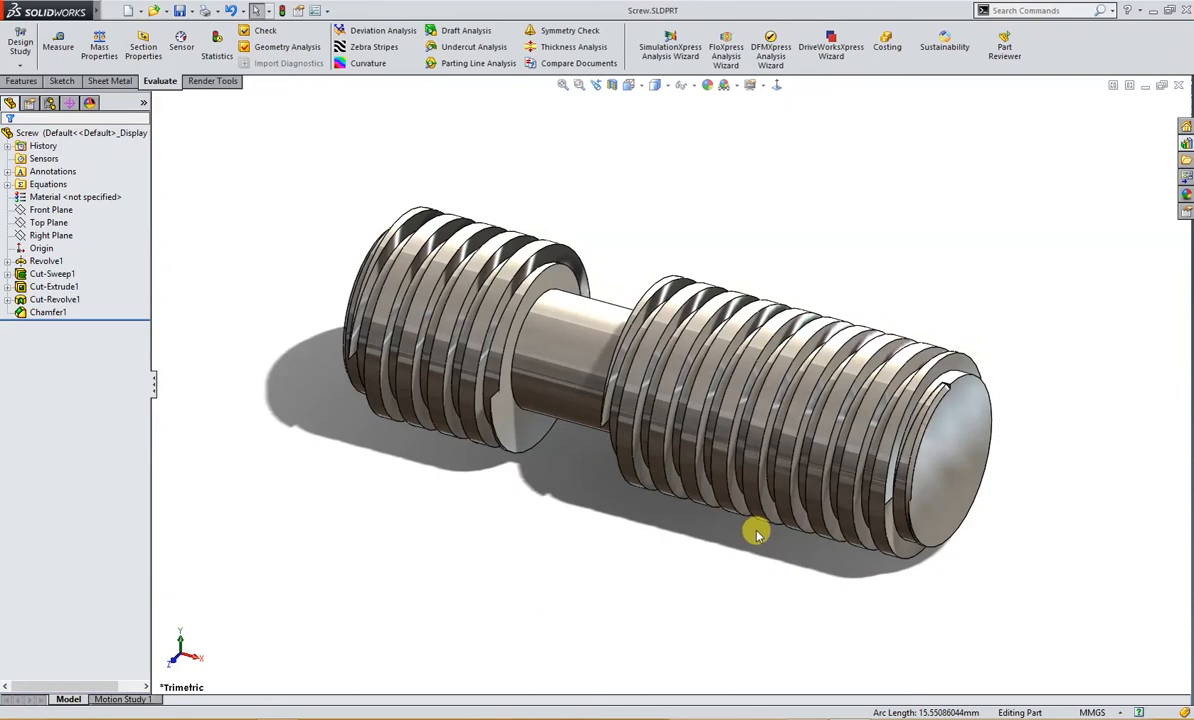
{"action": "mouse_move", "coordinate": [757, 533]}
{"action": "middle_mouse_down"}
{"action": "mouse_move", "coordinate": [720, 549]}
{"action": "mouse_move", "coordinate": [760, 553]}
{"action": "mouse_move", "coordinate": [744, 520]}
{"action": "middle_mouse_up"}
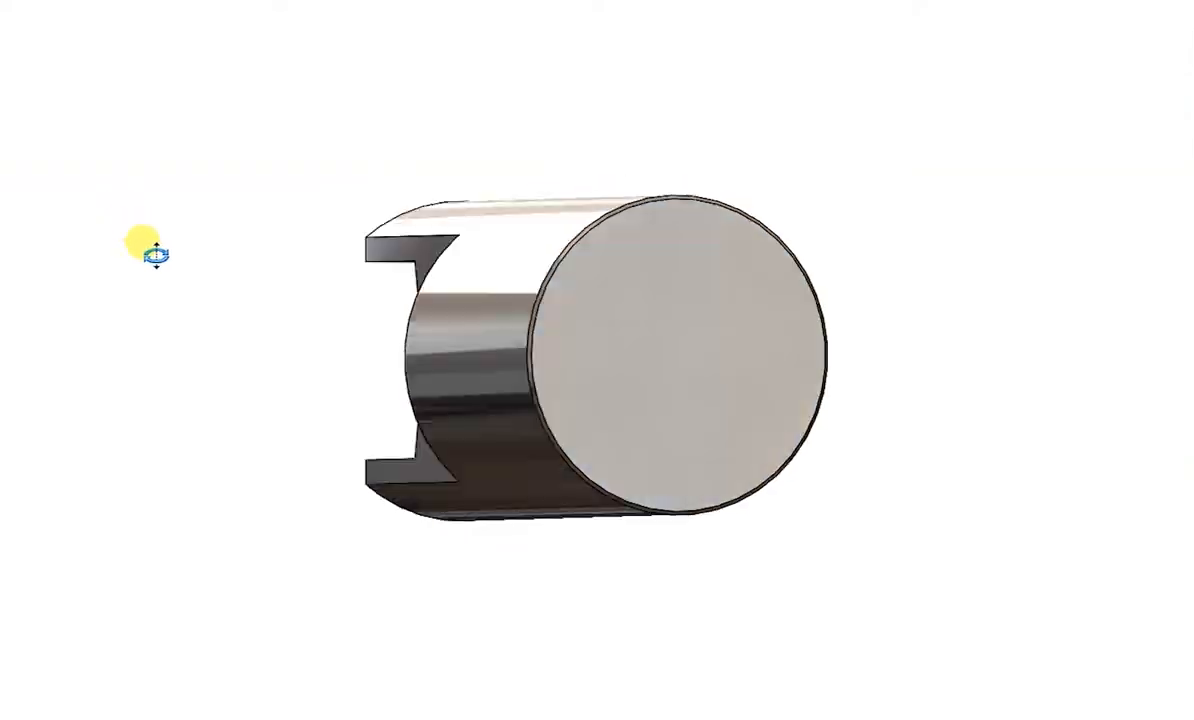
{"action": "middle_click_drag", "start_coordinate": [152, 253], "coordinate": [192, 298]}
{"action": "middle_click_drag", "start_coordinate": [250, 233], "coordinate": [184, 280]}
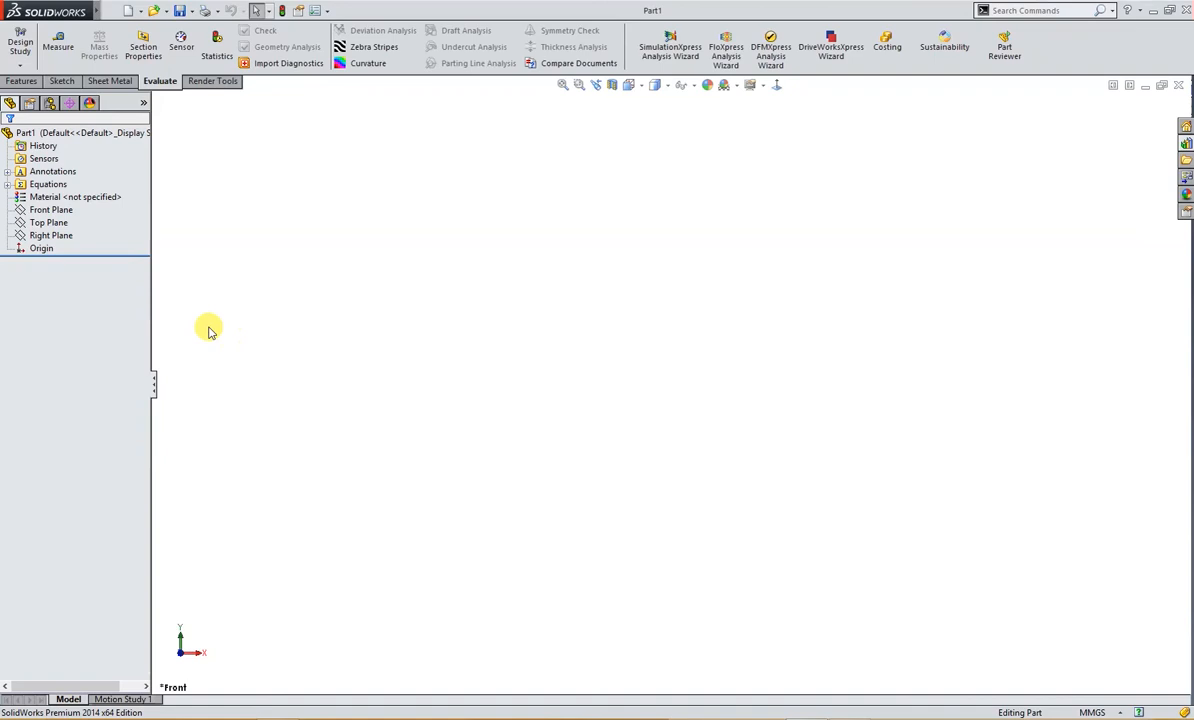
- In the new part, sketch a circle about 46 mm in diameter centred on the origin on the Front Plane
{"action": "left_click", "coordinate": [50, 210]}
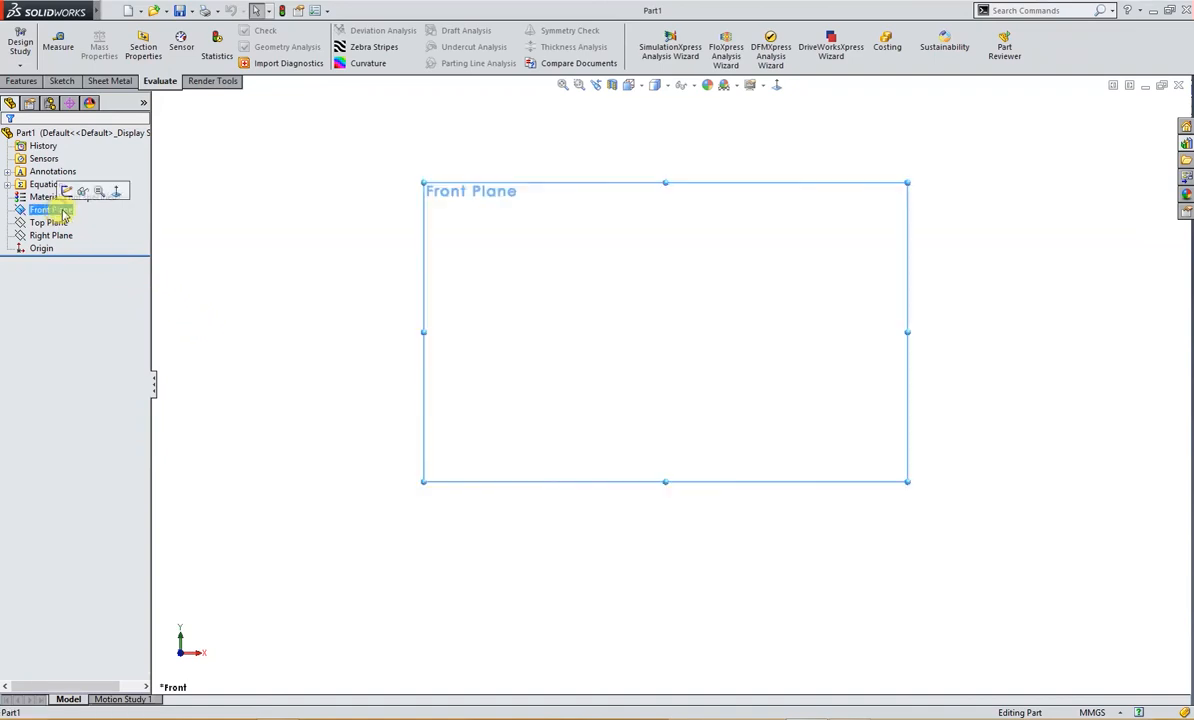
{"action": "left_click", "coordinate": [76, 199]}
{"action": "right_click_drag", "start_coordinate": [229, 264], "coordinate": [297, 266]}
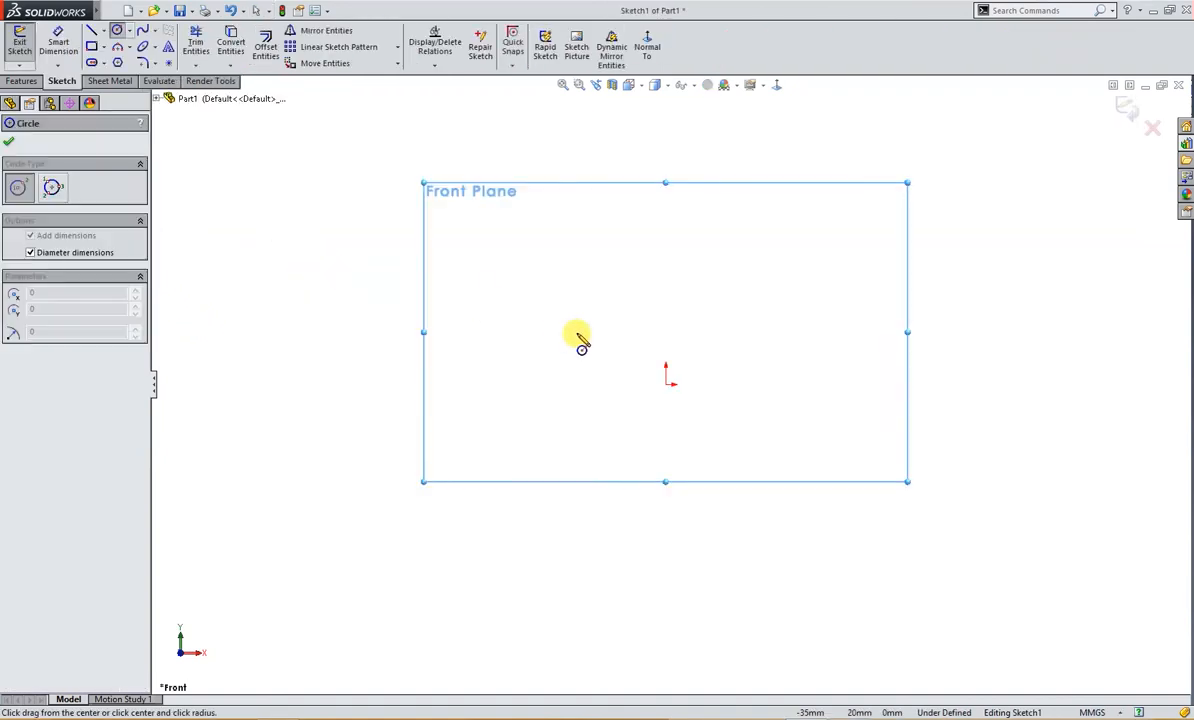
{"action": "left_click", "coordinate": [666, 384]}
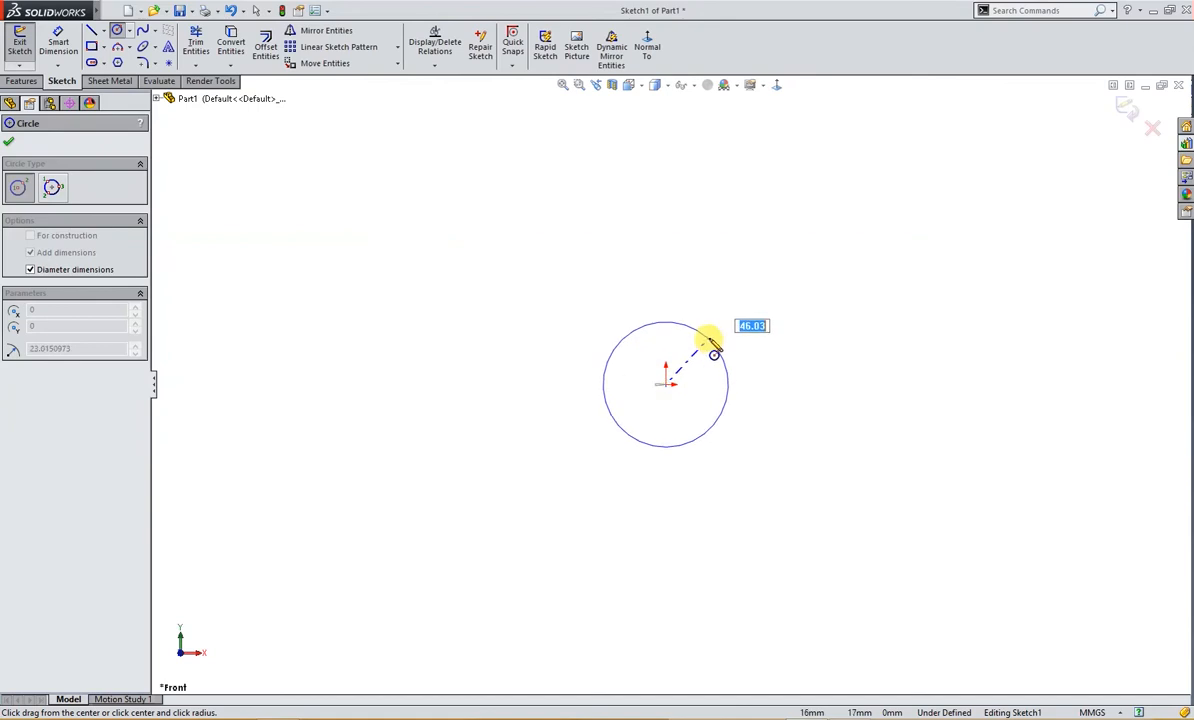
{"action": "left_click", "coordinate": [714, 345]}
- Dimension the circle's diameter as 22 mm
{"action": "right_click_drag", "start_coordinate": [776, 389], "coordinate": [775, 330]}
{"action": "left_click", "coordinate": [733, 386]}
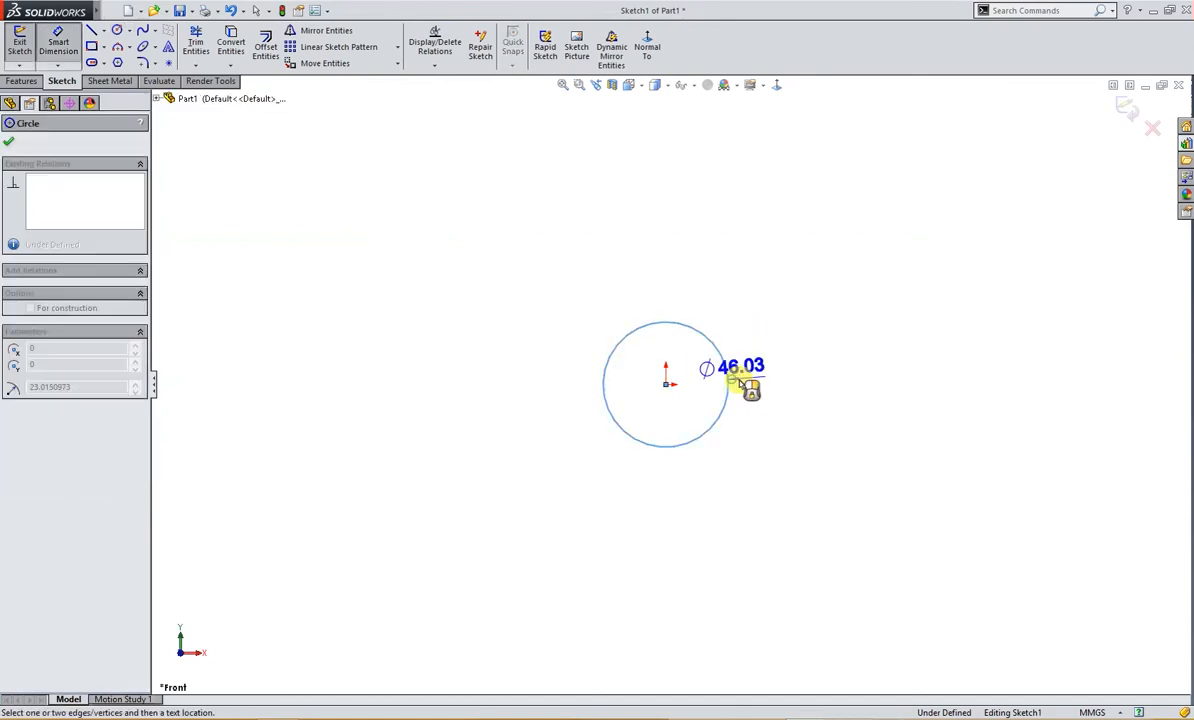
{"action": "left_click", "coordinate": [777, 395]}
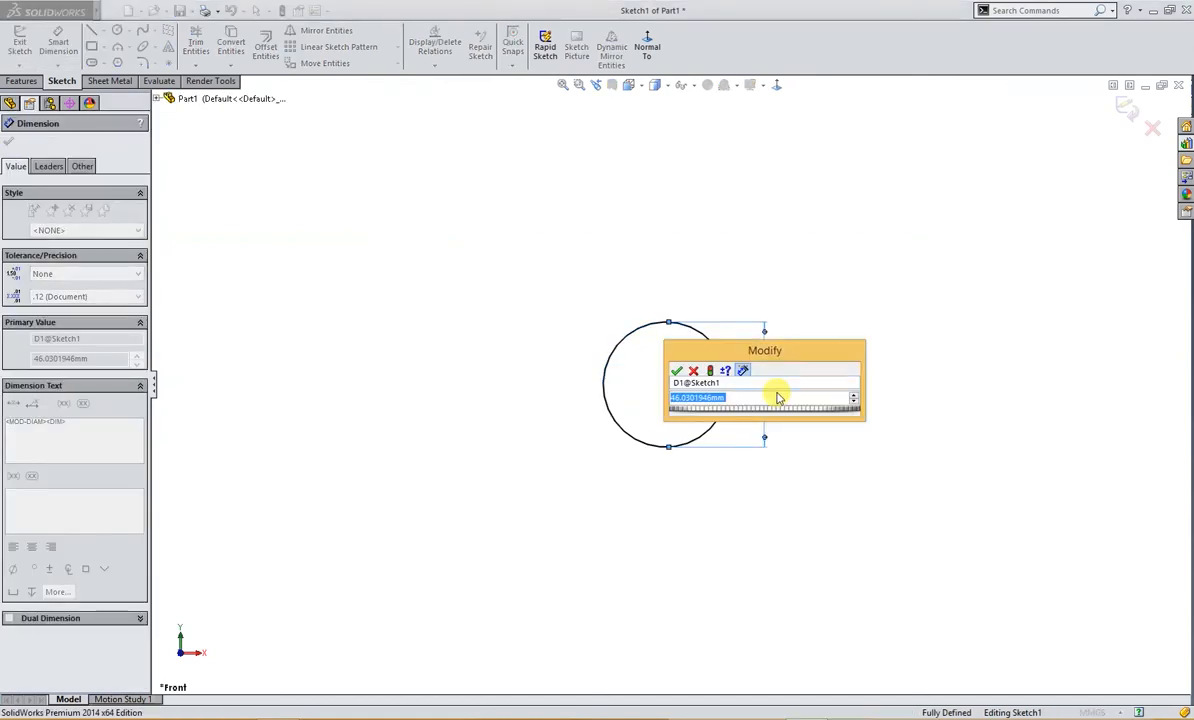
{"action": "type", "text": "22"}
{"action": "key", "text": "Return"}
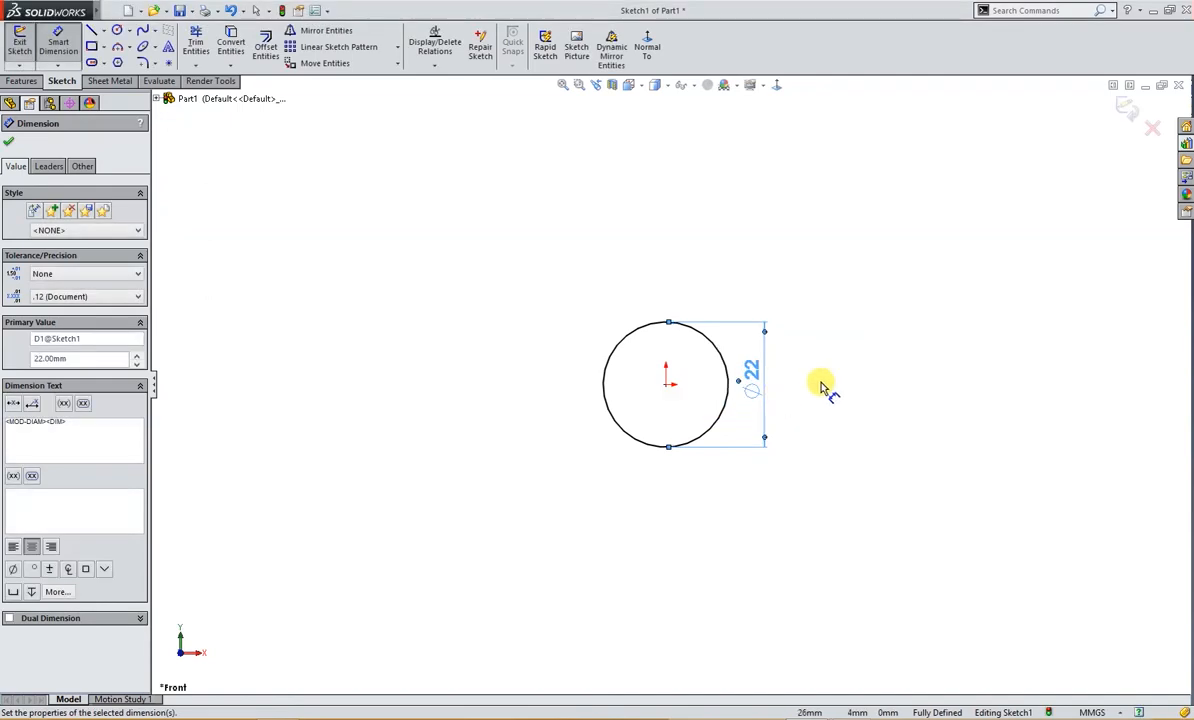
- Extrude the circle as a solid cylinder with a blind depth of 44 mm
{"action": "right_click_drag", "start_coordinate": [833, 364], "coordinate": [839, 437]}
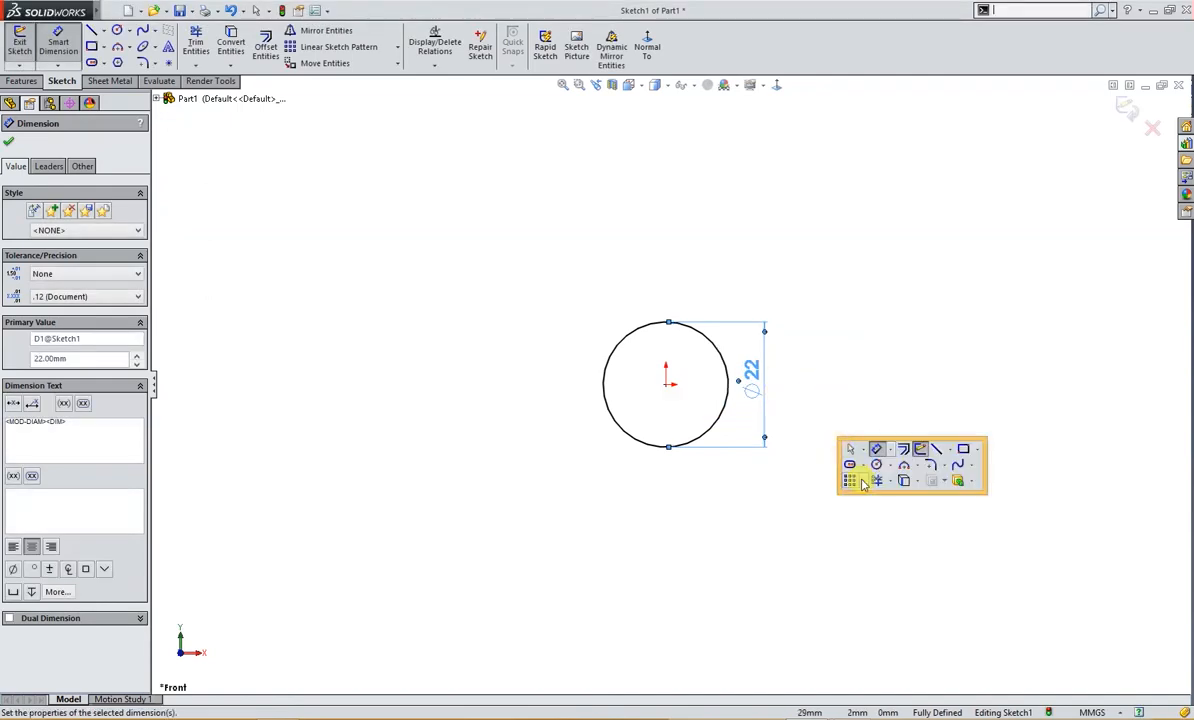
{"action": "left_click", "coordinate": [953, 479]}
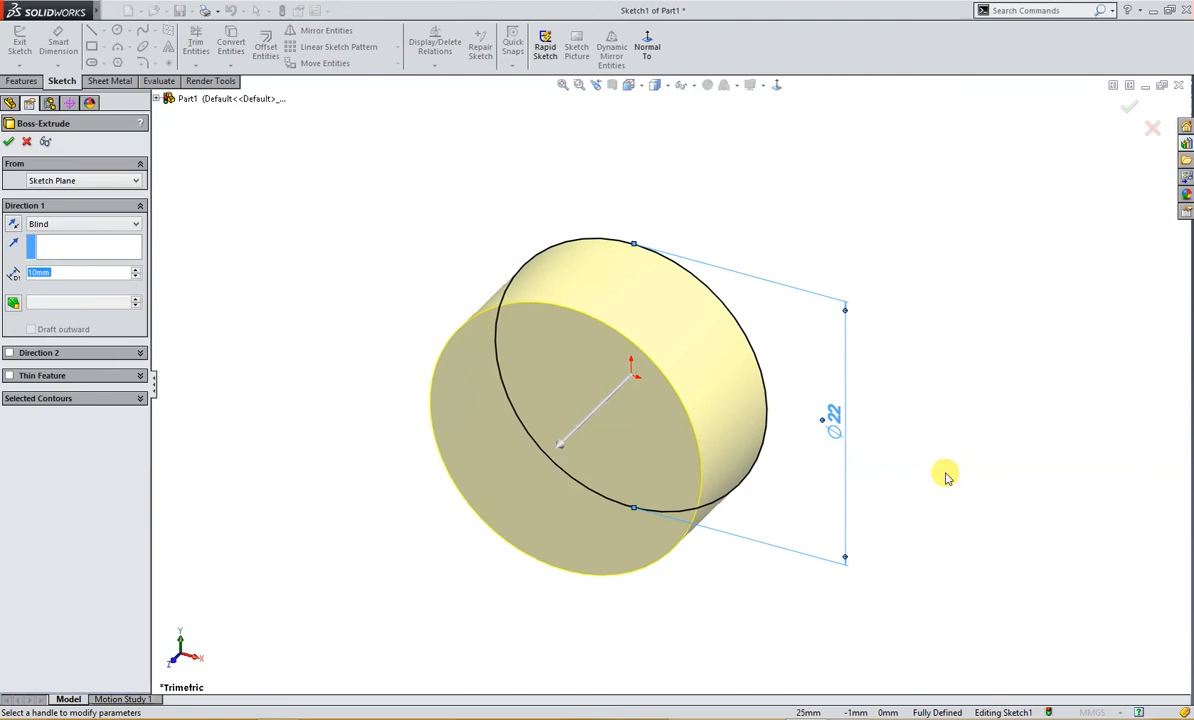
{"action": "type", "text": "44"}
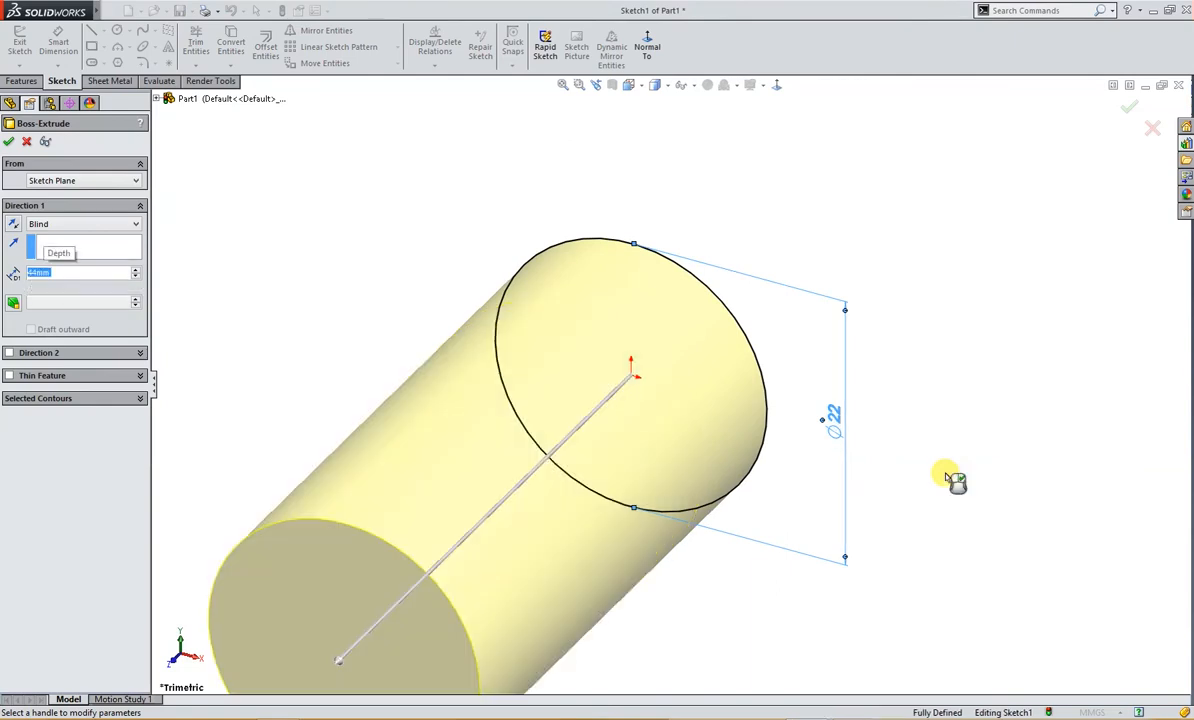
{"action": "left_click", "coordinate": [10, 142]}
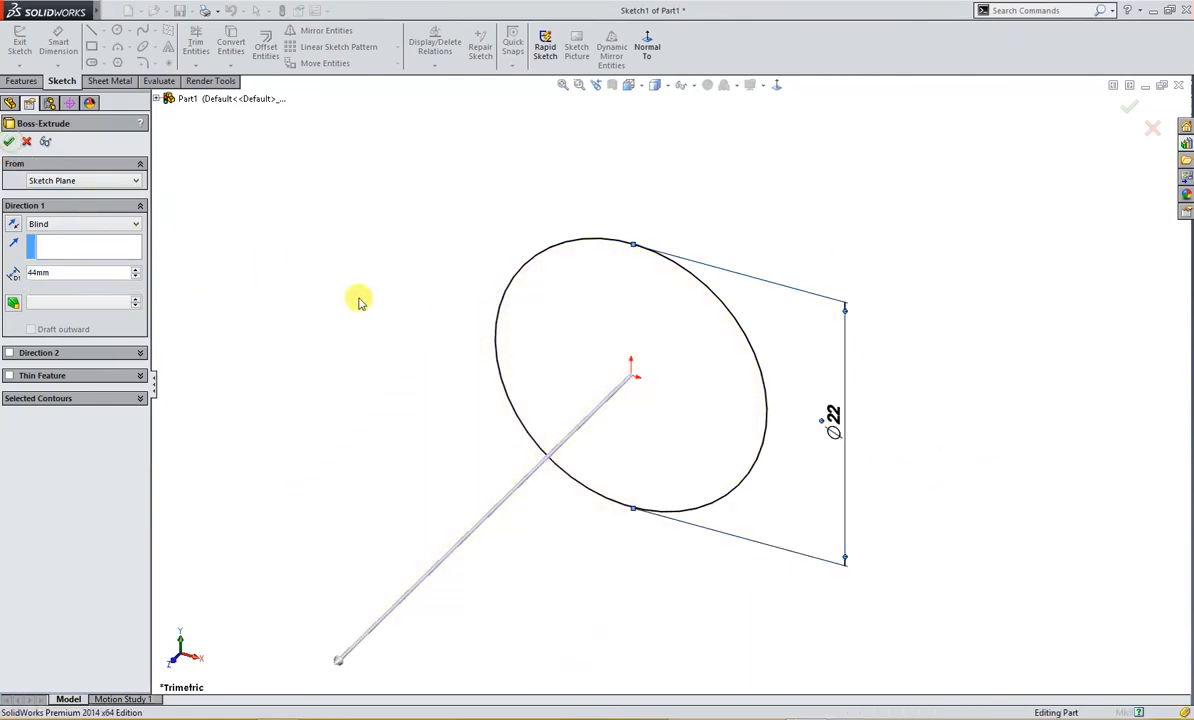
- On the cylinder's front end face, sketch a center rectangle about 27 mm wide and 13 mm high, centred on the origin
{"action": "scroll", "coordinate": [460, 405], "scroll_direction": "up", "scroll_amount": 4}
{"action": "left_click", "coordinate": [527, 512]}
{"action": "left_click", "coordinate": [572, 460]}
{"action": "right_click_drag", "start_coordinate": [274, 421], "coordinate": [218, 426]}
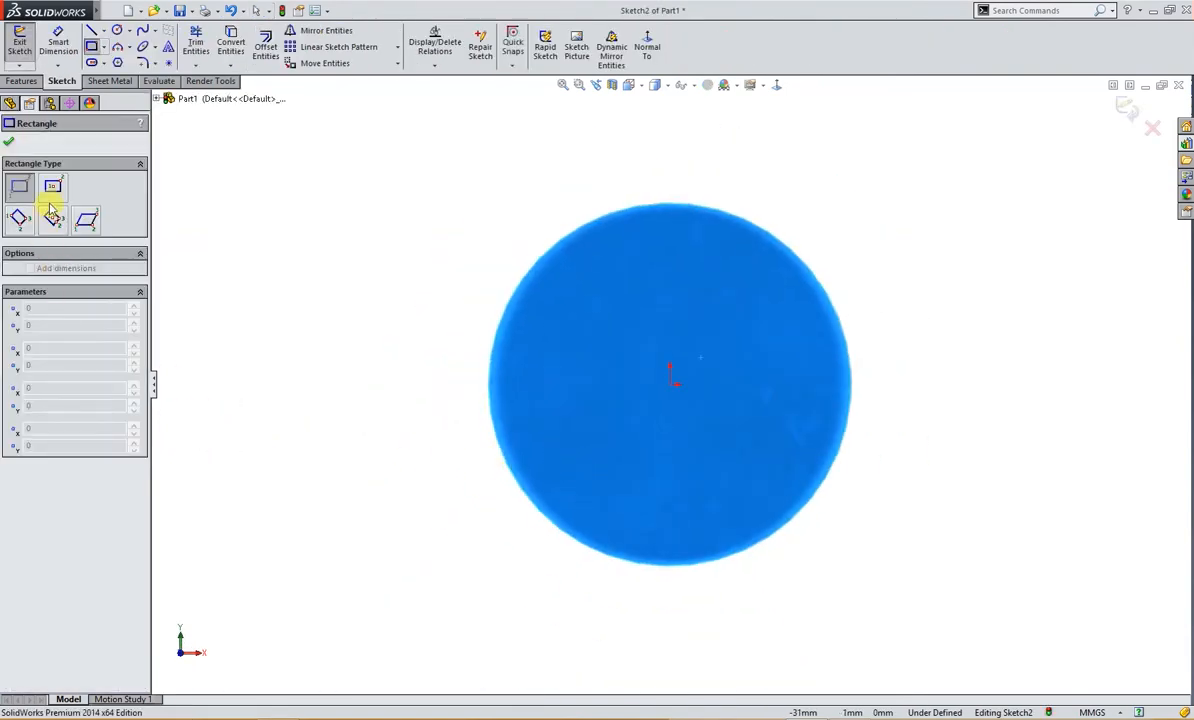
{"action": "left_click", "coordinate": [54, 189]}
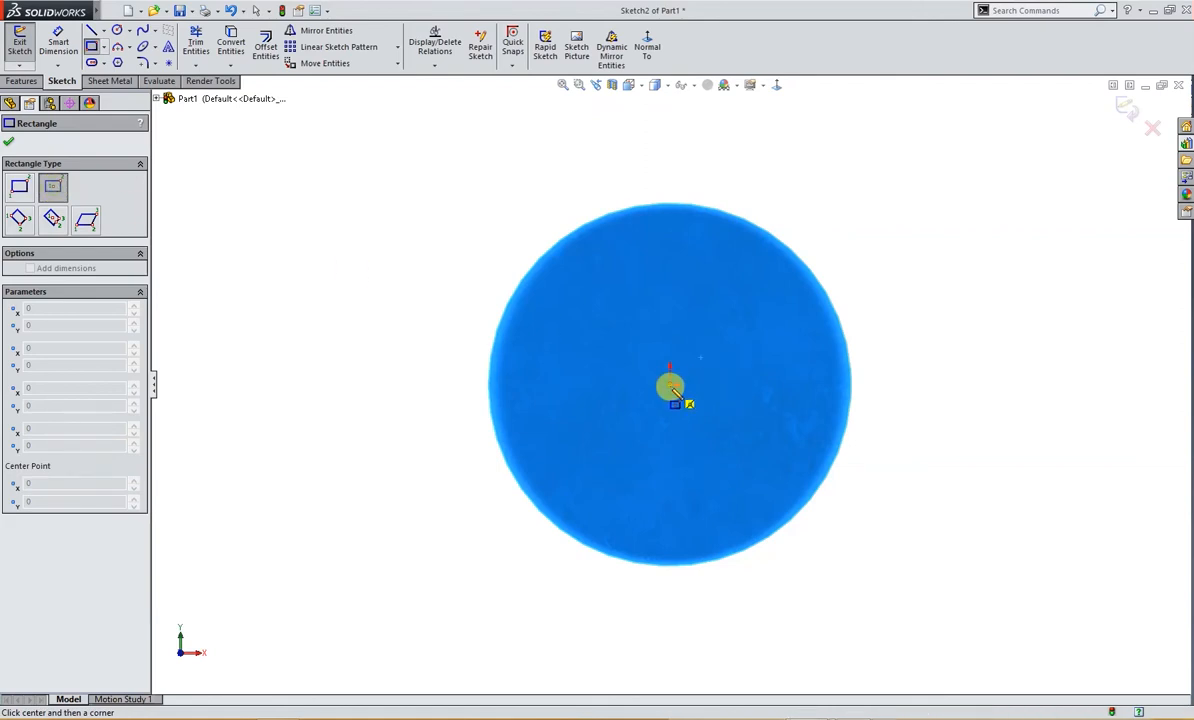
{"action": "left_click", "coordinate": [670, 381]}
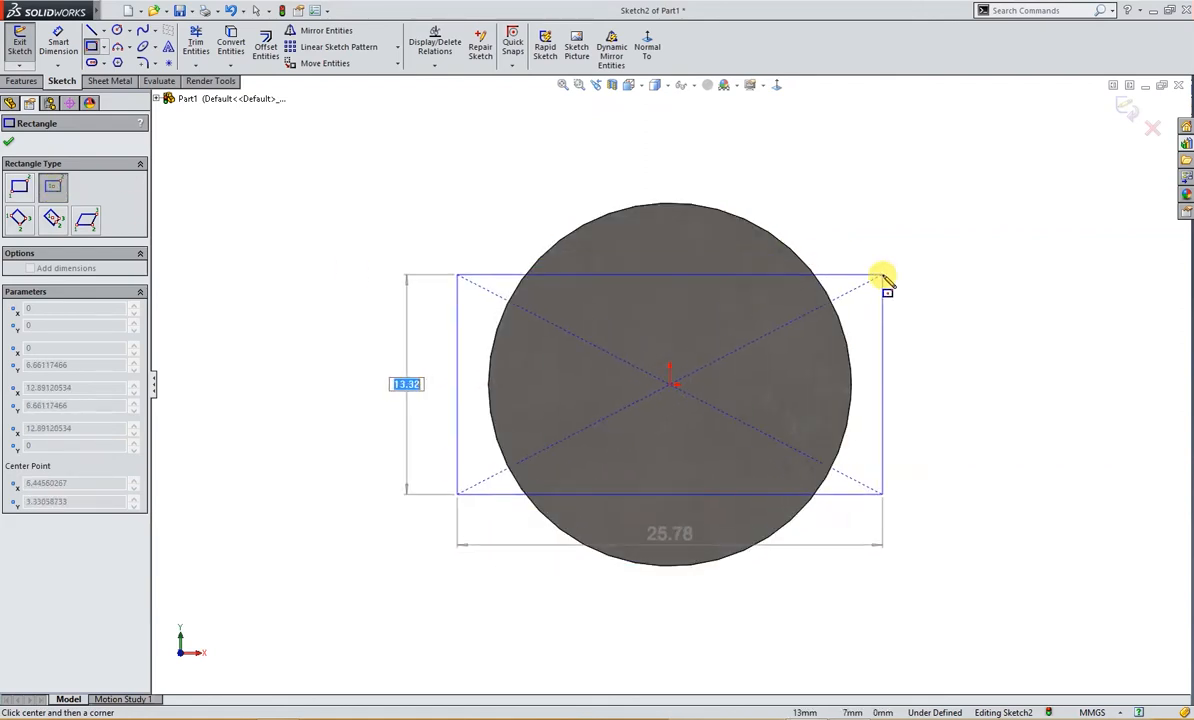
{"action": "left_click", "coordinate": [892, 278]}
- Dimension the rectangle 13.6 mm high and 25 mm wide
{"action": "right_click_drag", "start_coordinate": [969, 418], "coordinate": [975, 350]}
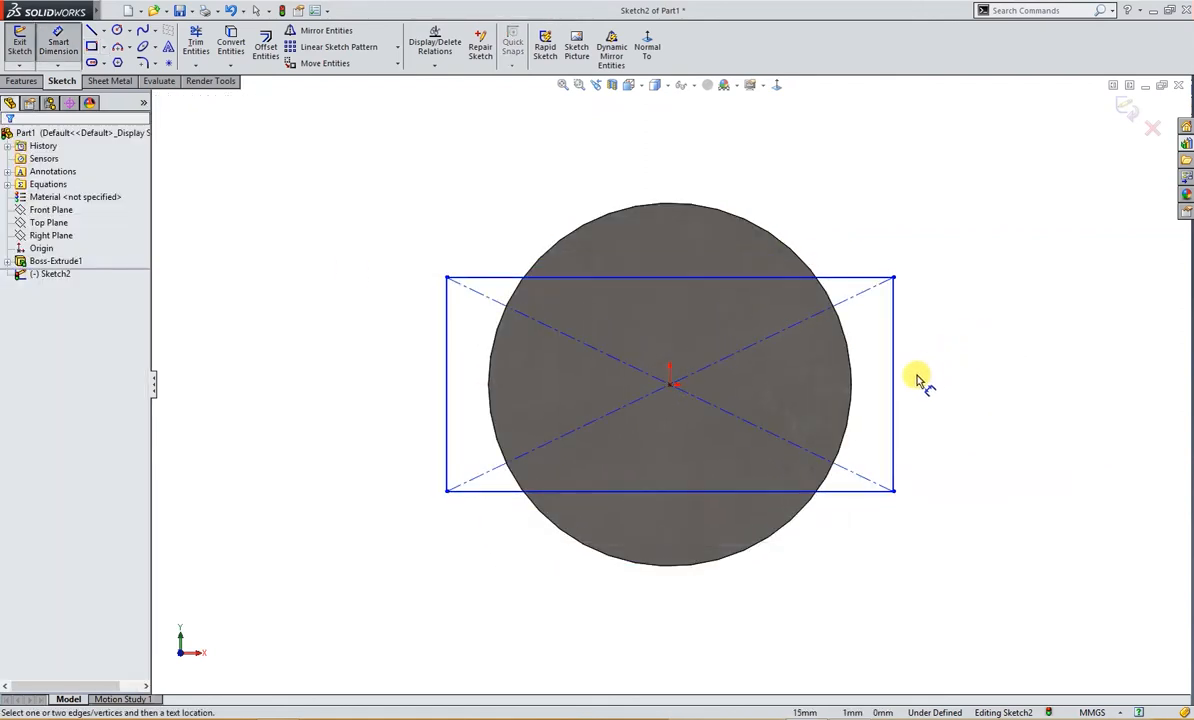
{"action": "left_click", "coordinate": [894, 390]}
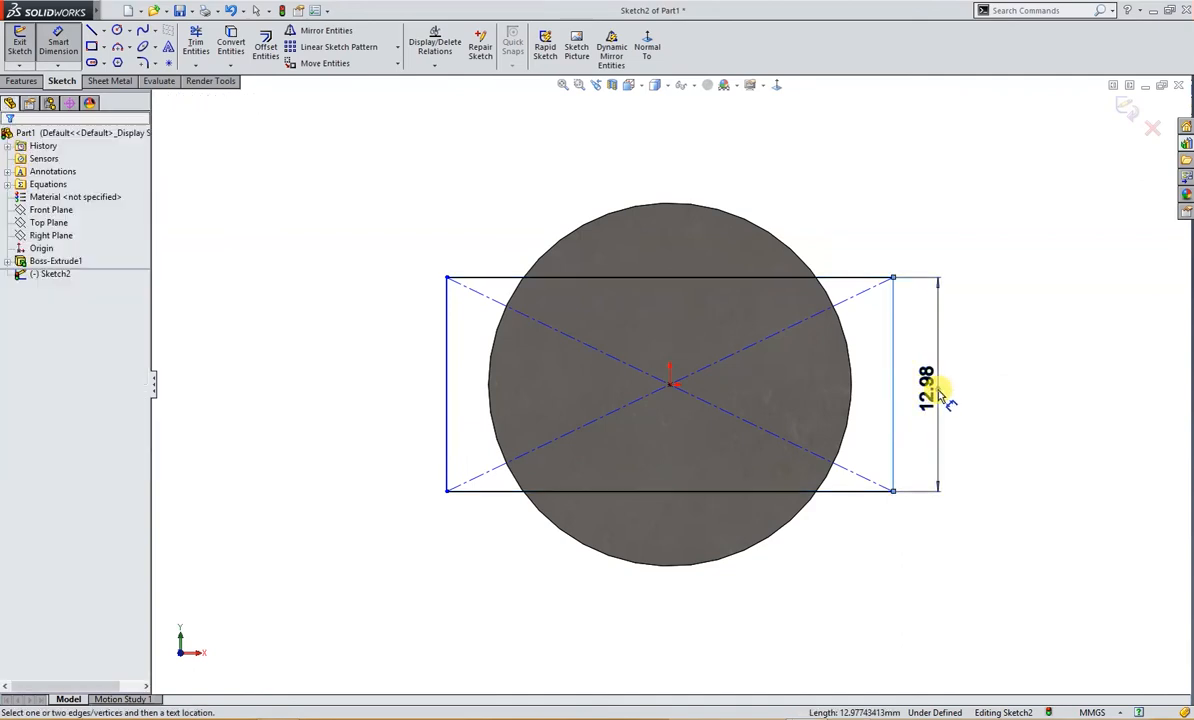
{"action": "left_click", "coordinate": [940, 392]}
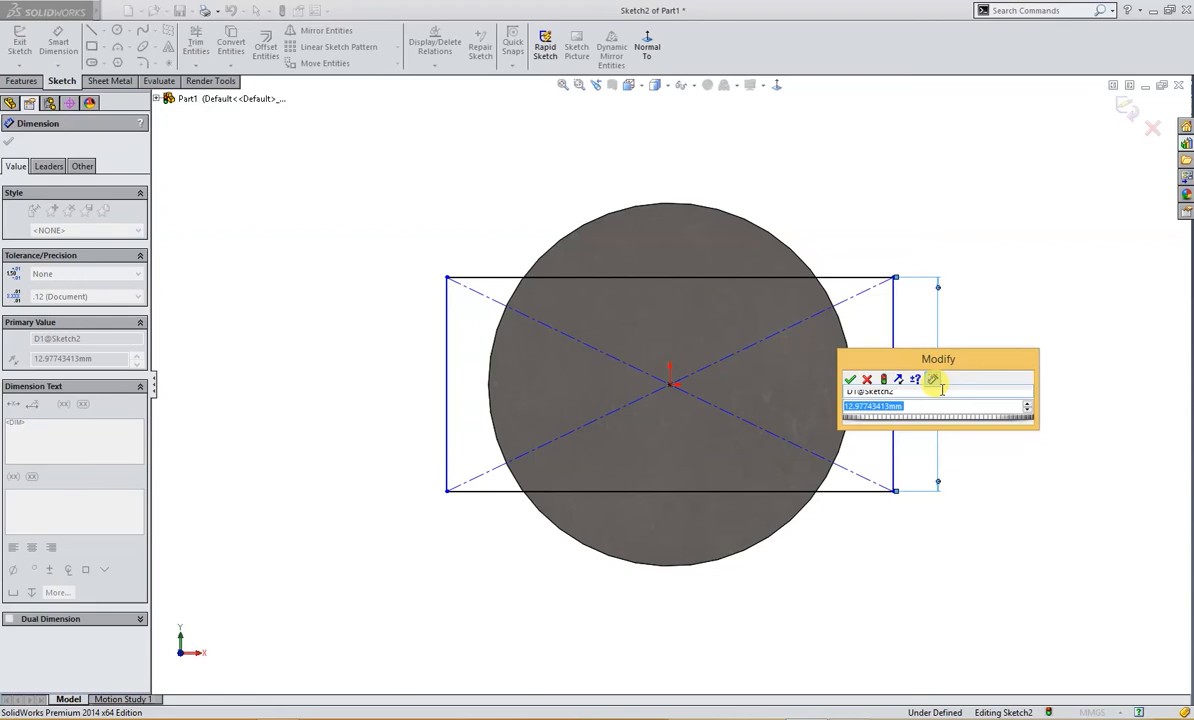
{"action": "type", "text": "13.6"}
{"action": "key", "text": "Return"}
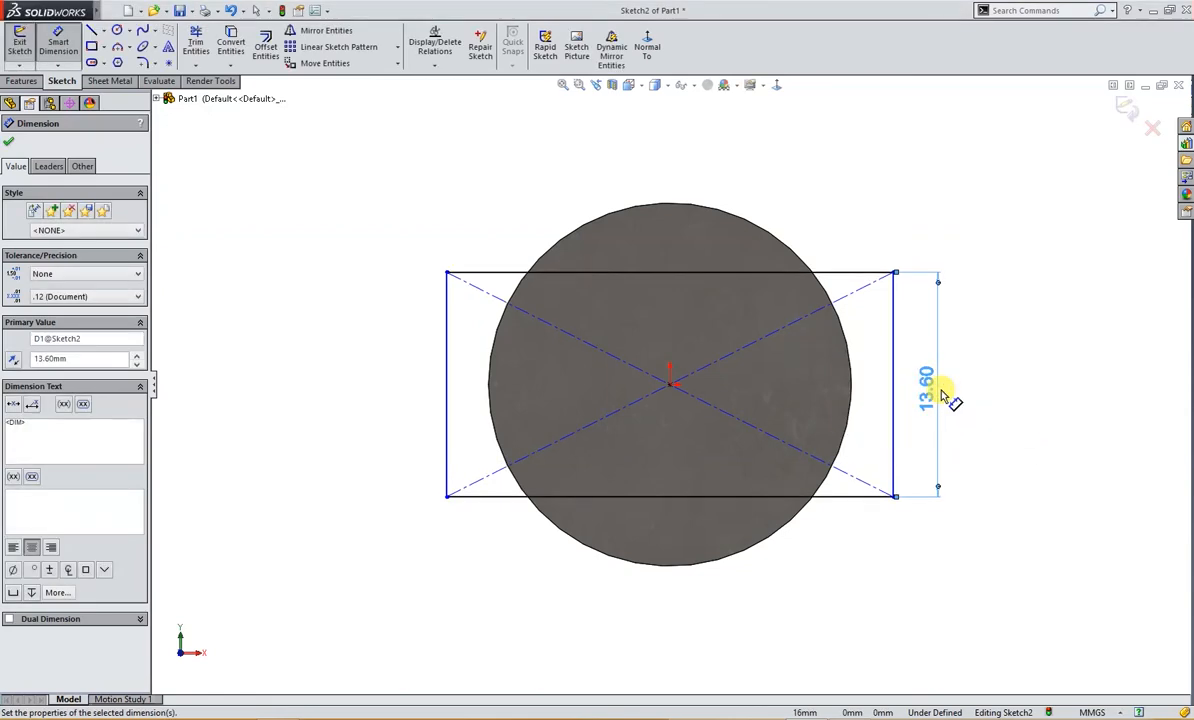
{"action": "left_click", "coordinate": [793, 272]}
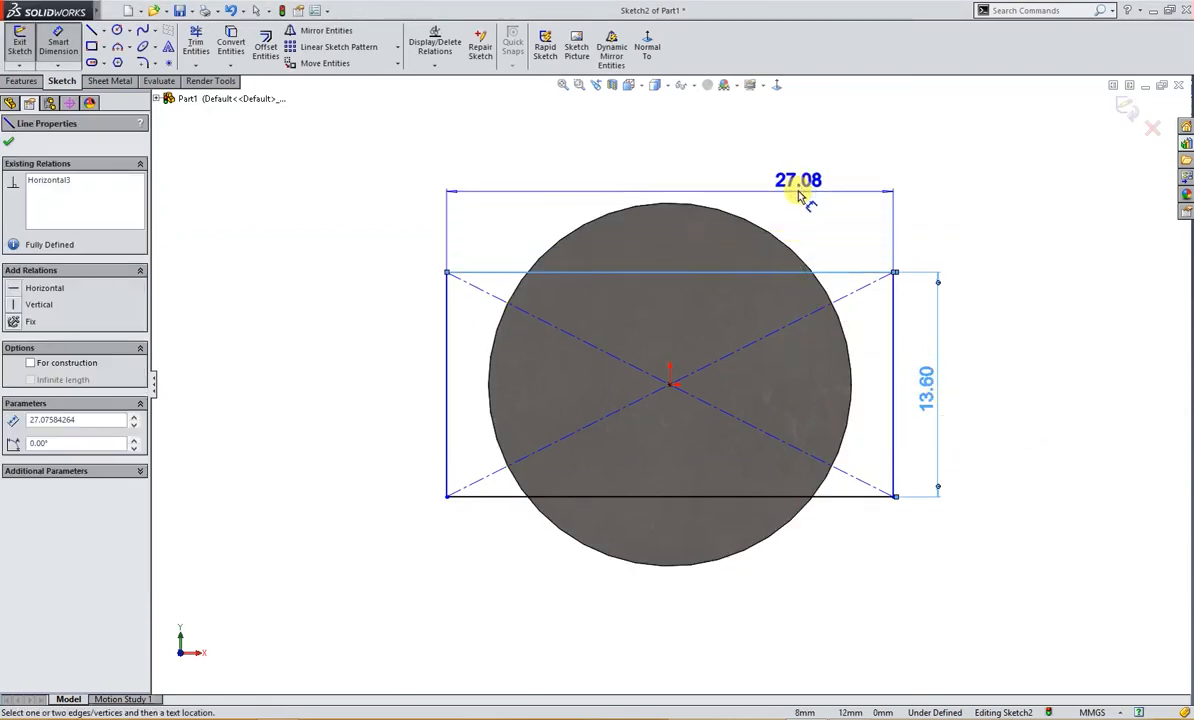
{"action": "left_click", "coordinate": [709, 172]}
{"action": "type", "text": "25"}
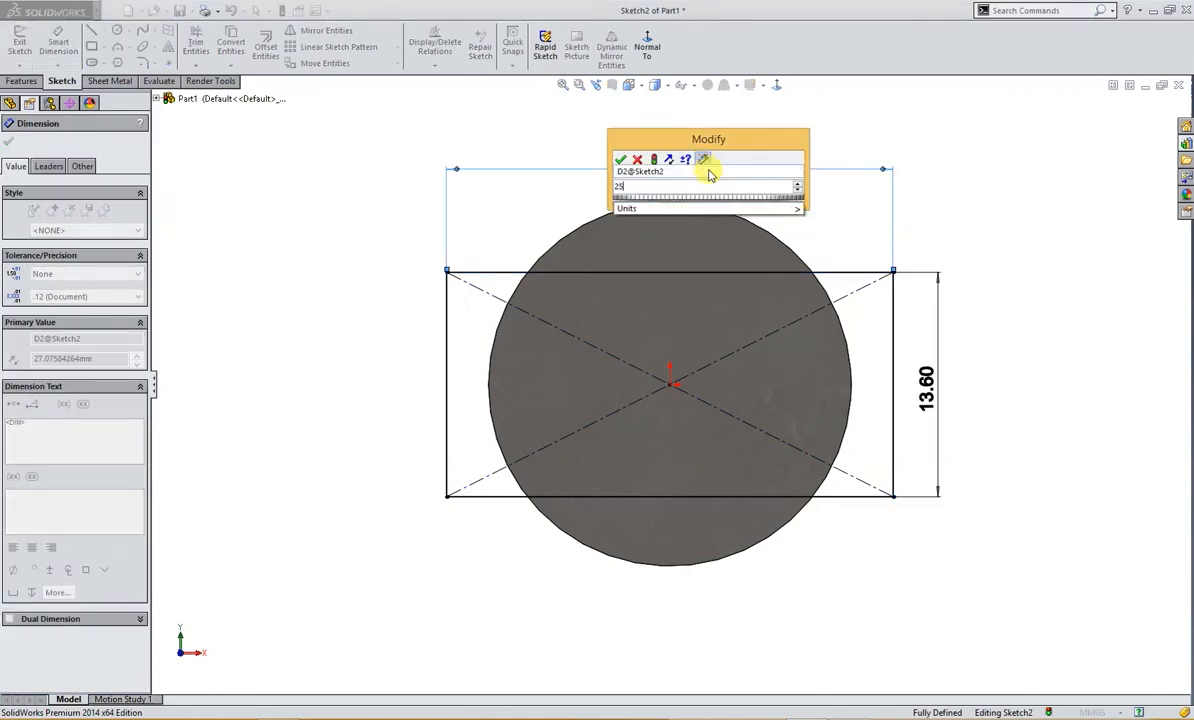
{"action": "key", "text": "Return"}
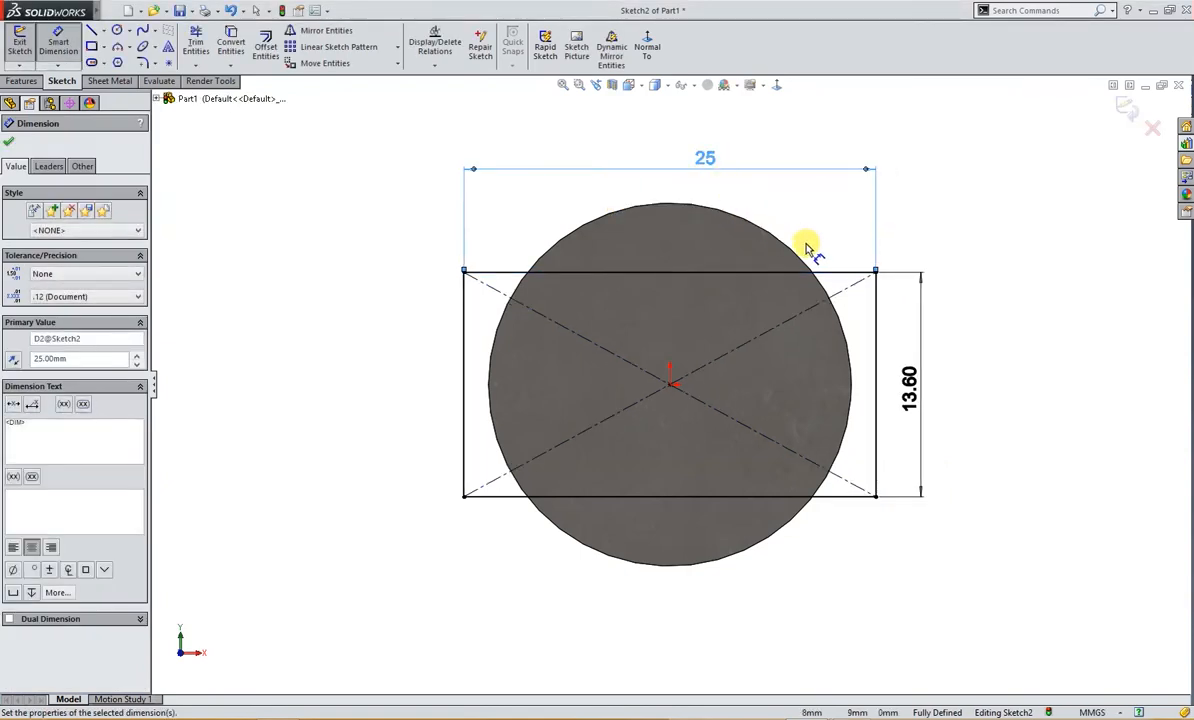
- Cut the rectangle 10 mm deep into the cylinder's end to form a slot across it
{"action": "right_click_drag", "start_coordinate": [986, 245], "coordinate": [985, 315]}
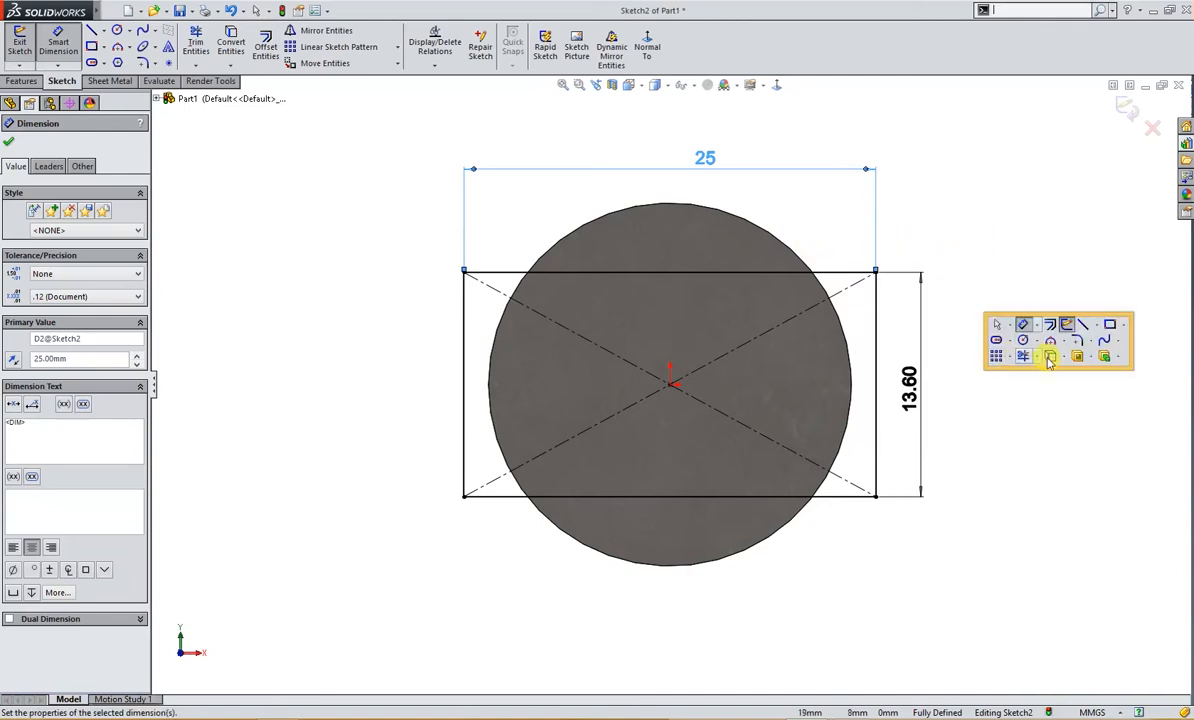
{"action": "left_click", "coordinate": [1075, 356]}
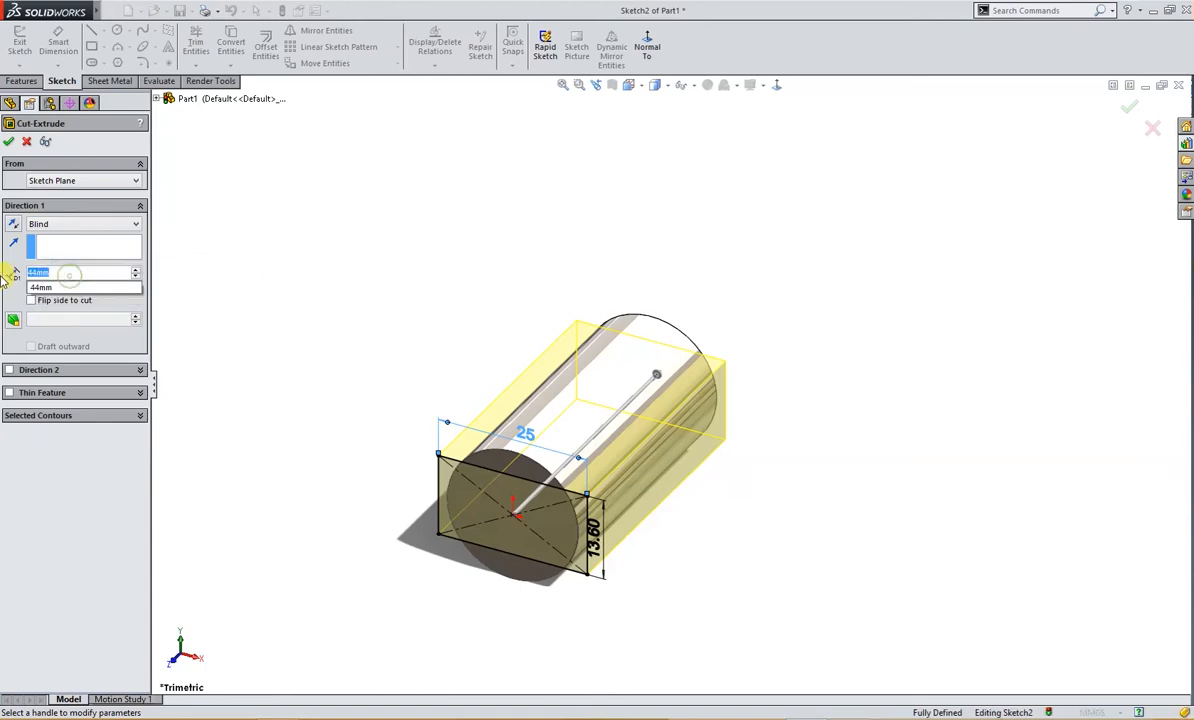
{"action": "type", "text": "10"}
{"action": "key", "text": "Return"}
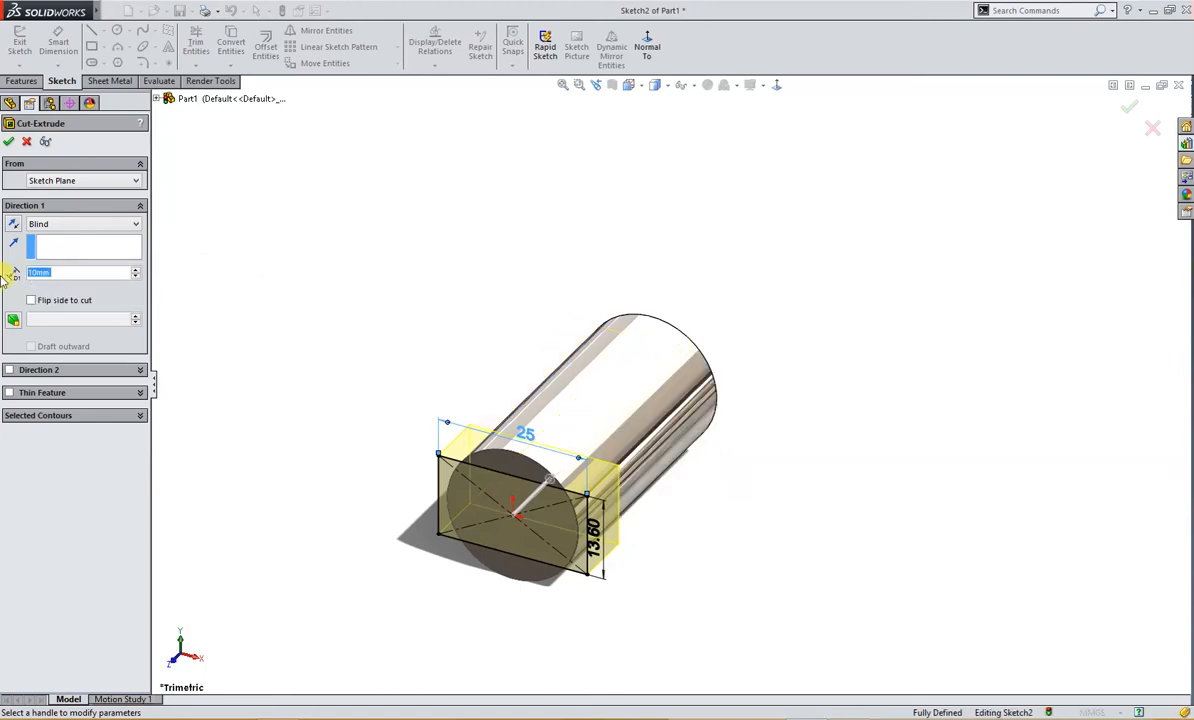
{"action": "left_click", "coordinate": [10, 142]}
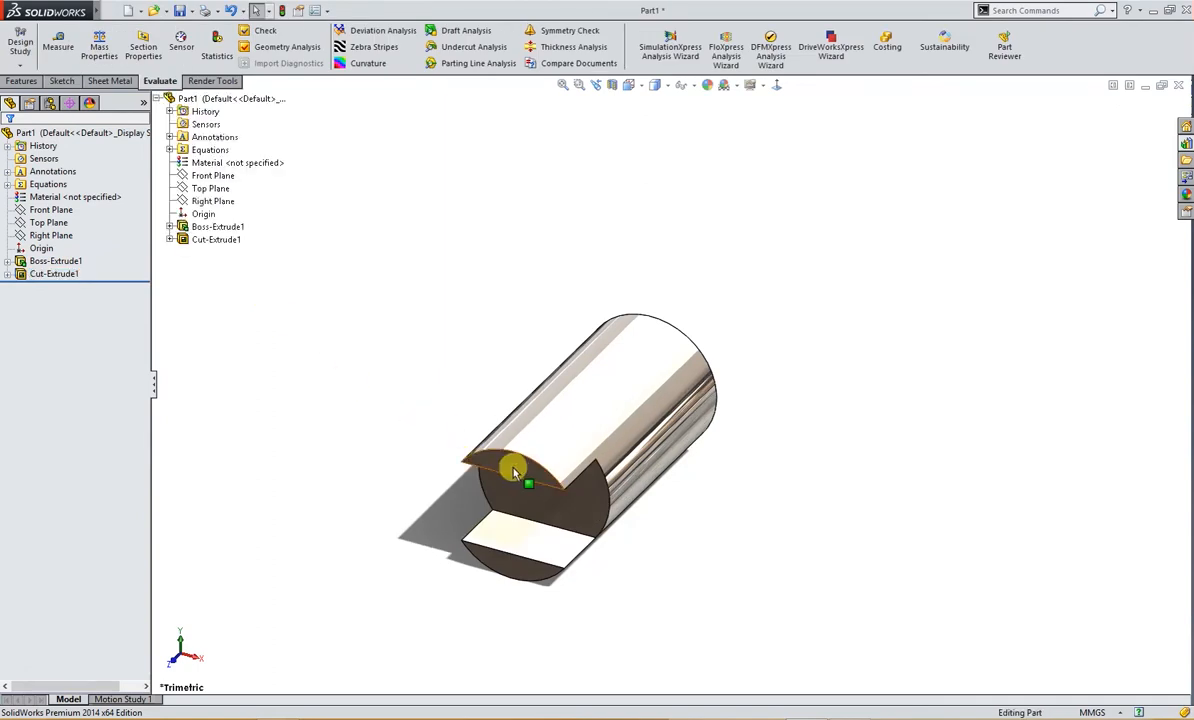
- Start a new sketch on the end face of the upper lug beside the slot and activate the Rectangle tool
{"action": "left_click", "coordinate": [513, 472]}
{"action": "left_click", "coordinate": [569, 419]}
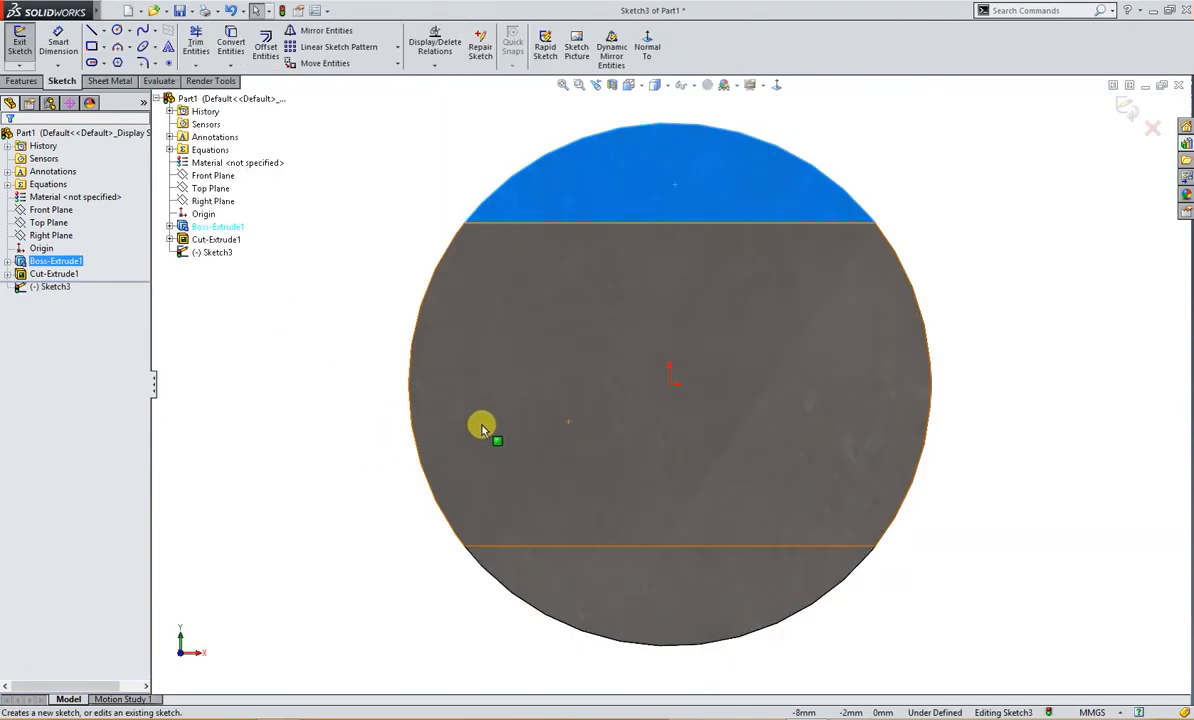
{"action": "right_click_drag", "start_coordinate": [354, 394], "coordinate": [264, 385]}
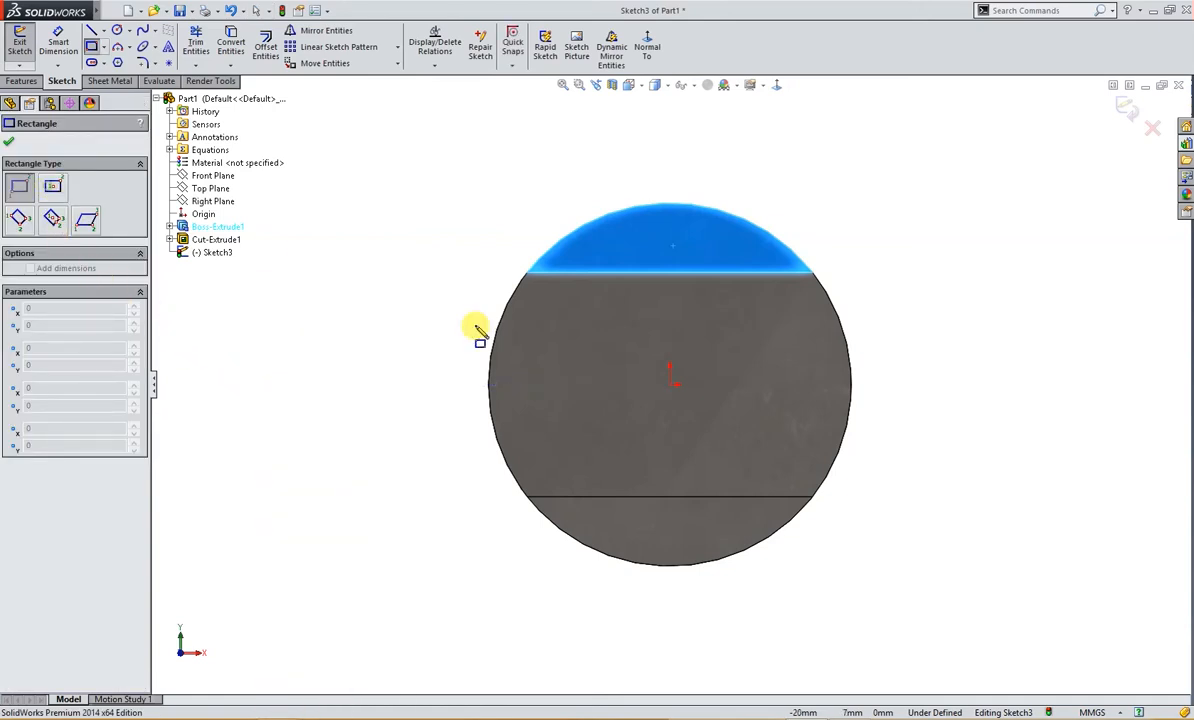
{"action": "left_click", "coordinate": [670, 383]}
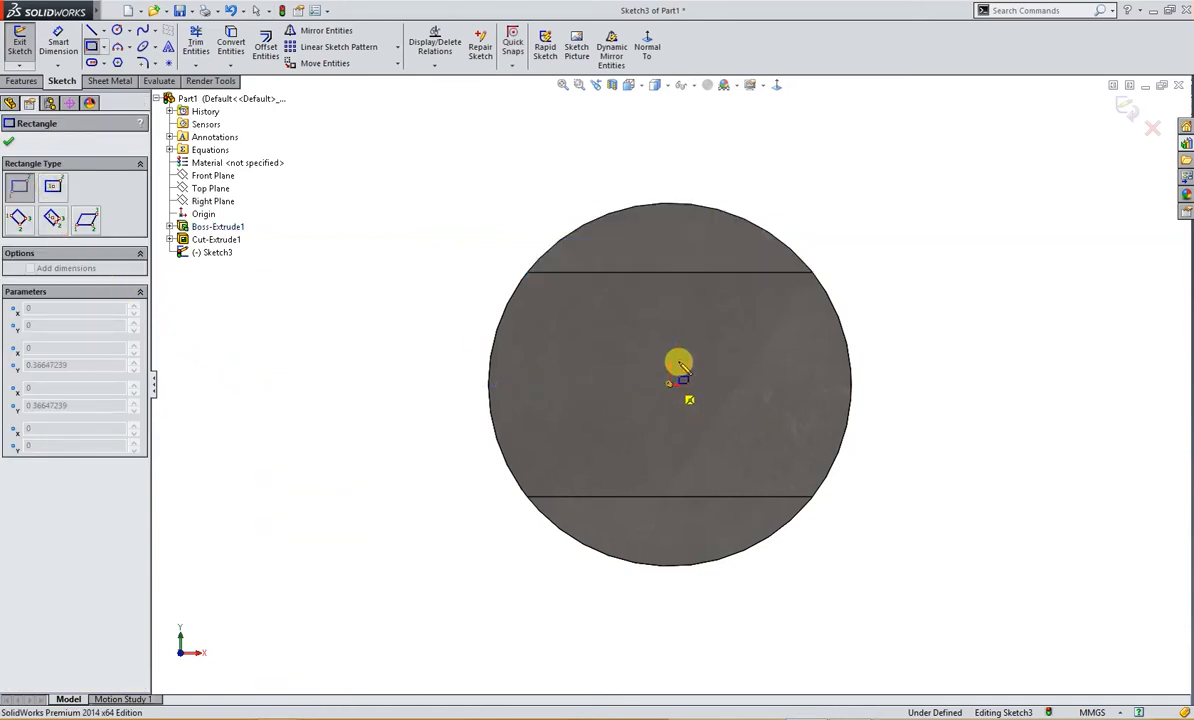
{"action": "left_click", "coordinate": [760, 185]}
{"action": "key", "text": "ctrl+z"}
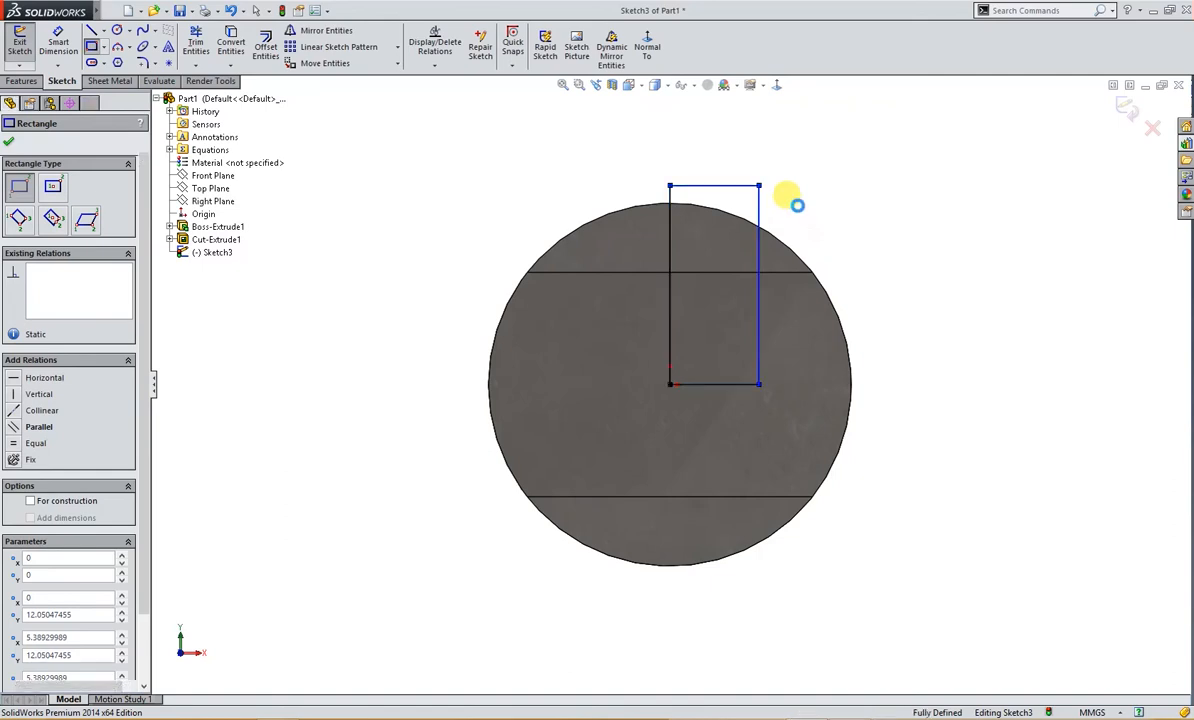
- Sketch an upright center rectangle about 14 mm wide and 26 mm high, centred on the origin
{"action": "right_click_drag", "start_coordinate": [308, 286], "coordinate": [258, 285]}
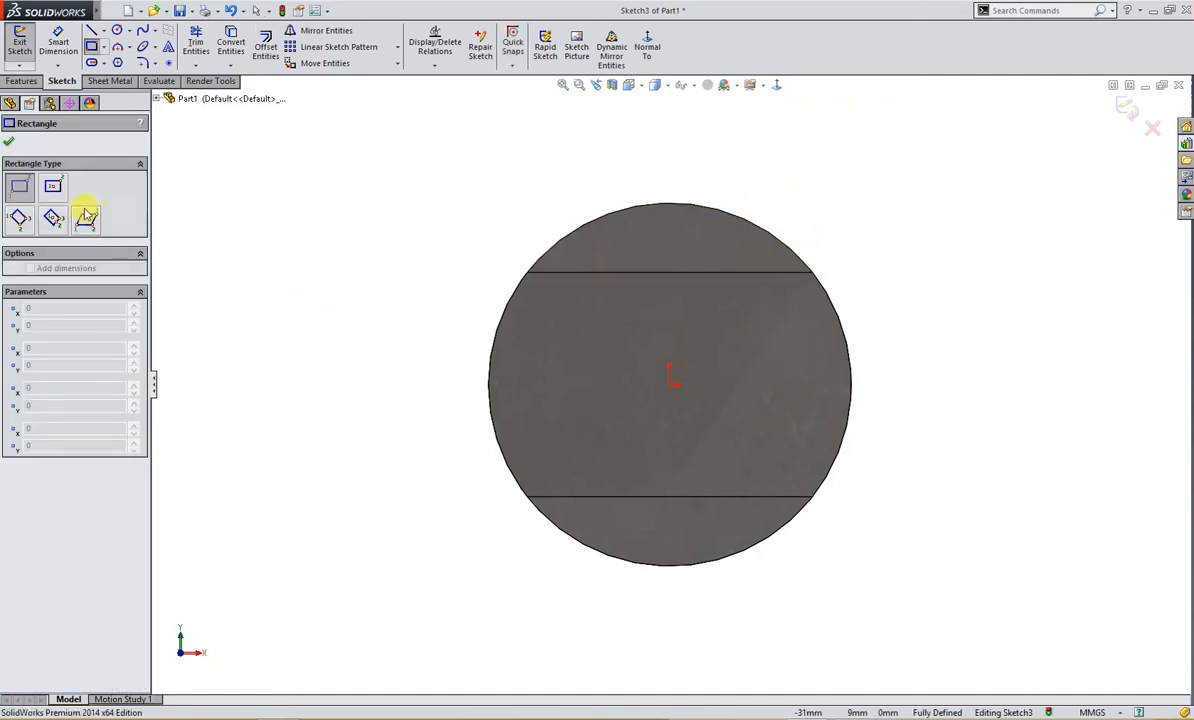
{"action": "left_click", "coordinate": [54, 188]}
{"action": "left_click", "coordinate": [591, 394]}
{"action": "left_click_drag", "start_coordinate": [670, 386], "coordinate": [786, 177]}
{"action": "key", "text": "Escape"}
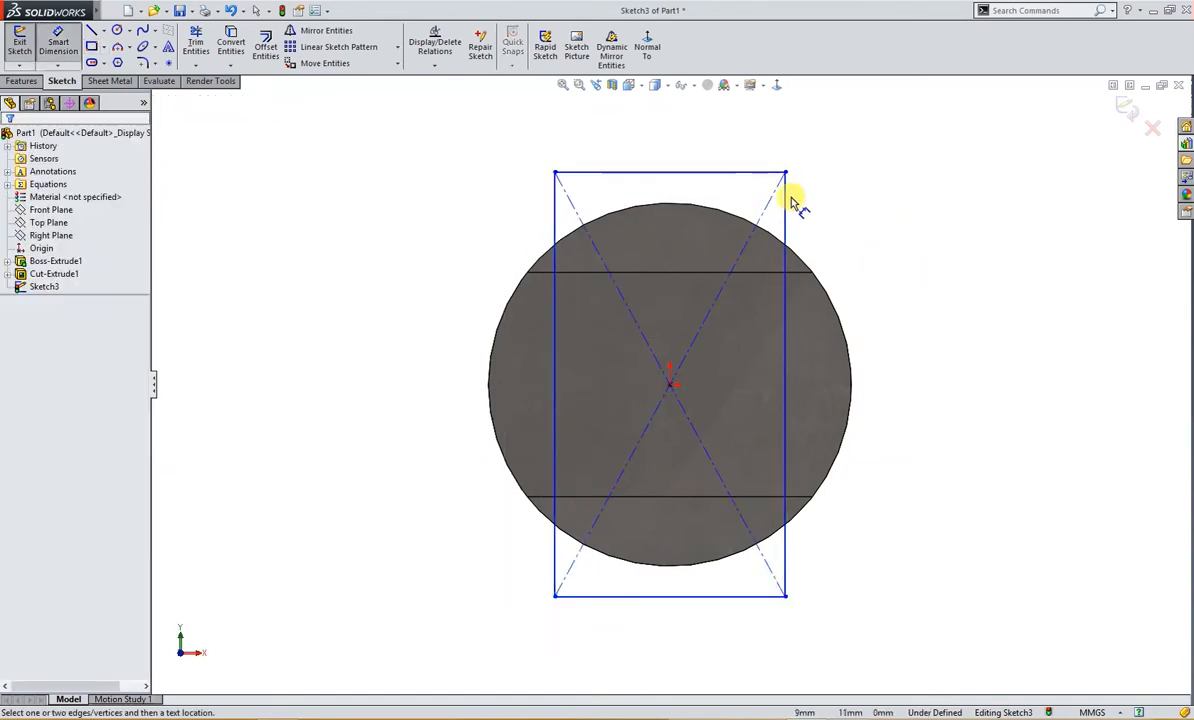
- Dimension the upright rectangle 14 mm wide and 25 mm high
{"action": "left_click", "coordinate": [714, 179]}
{"action": "left_click", "coordinate": [685, 153]}
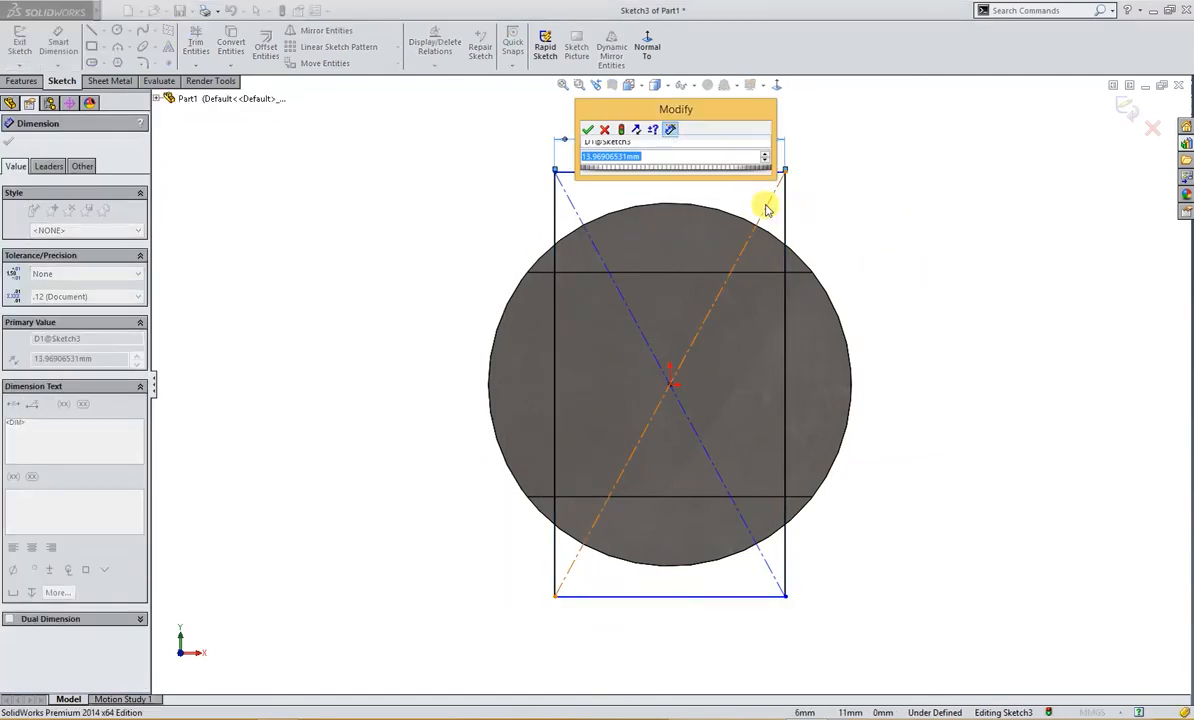
{"action": "type", "text": "14"}
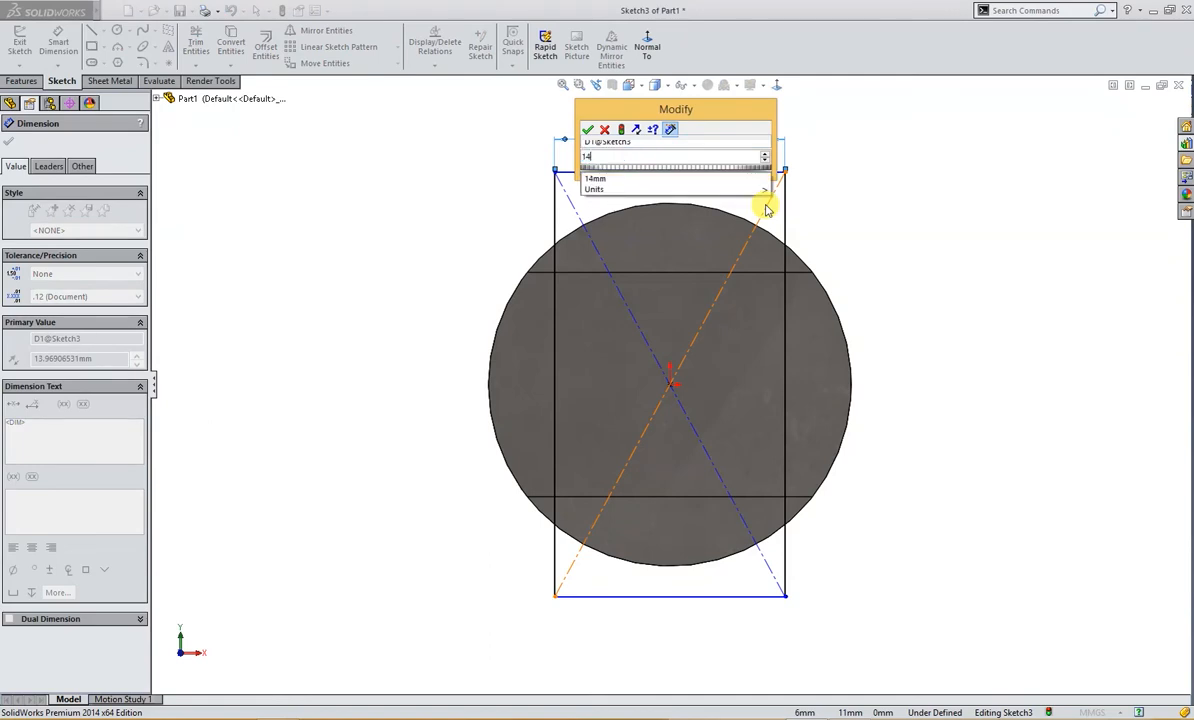
{"action": "key", "text": "Return"}
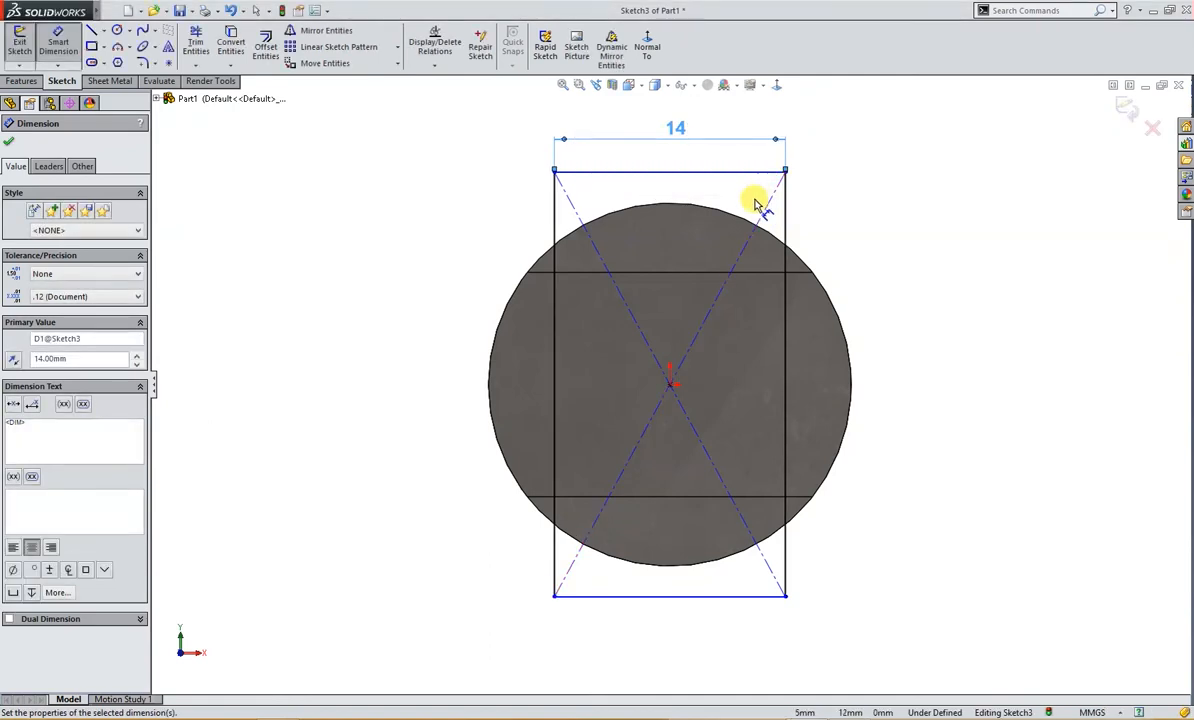
{"action": "left_click", "coordinate": [787, 397]}
{"action": "left_click", "coordinate": [893, 397]}
{"action": "type", "text": "25"}
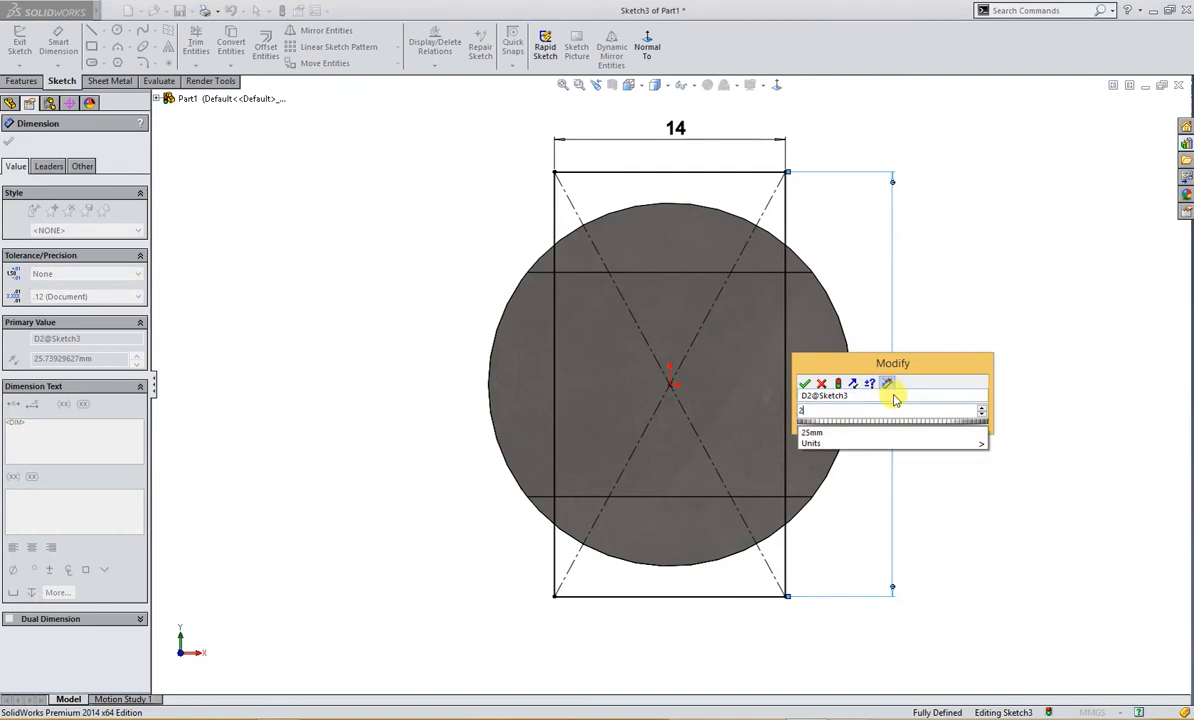
{"action": "key", "text": "Return"}
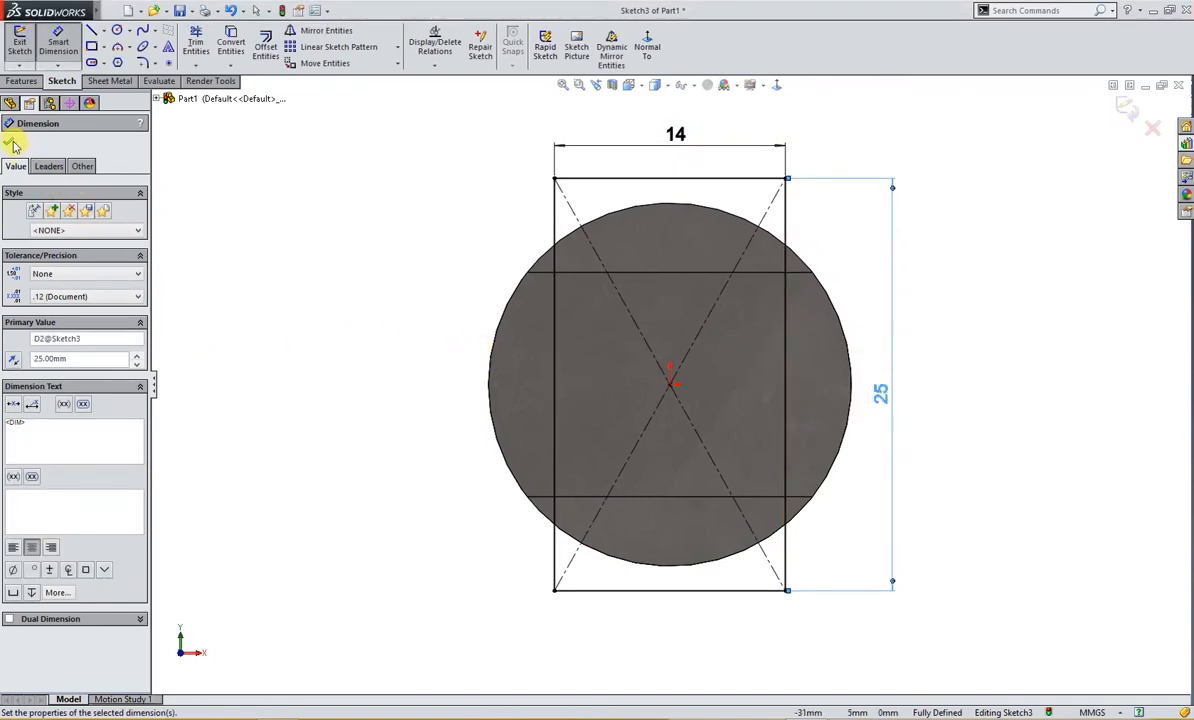
- Cut away the material outside the 14 by 25 mm rectangle to a depth of 19 mm, flipping the side to cut
{"action": "right_click_drag", "start_coordinate": [278, 203], "coordinate": [282, 262]}
{"action": "left_click", "coordinate": [376, 345]}
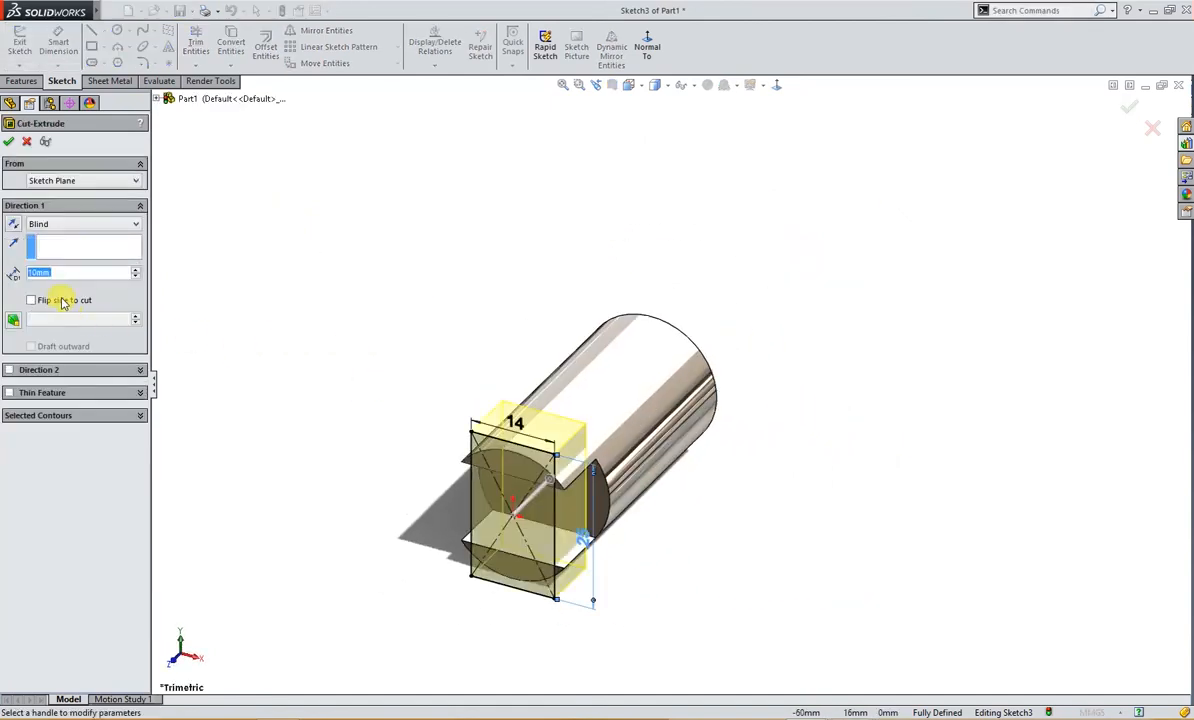
{"action": "left_click", "coordinate": [64, 301]}
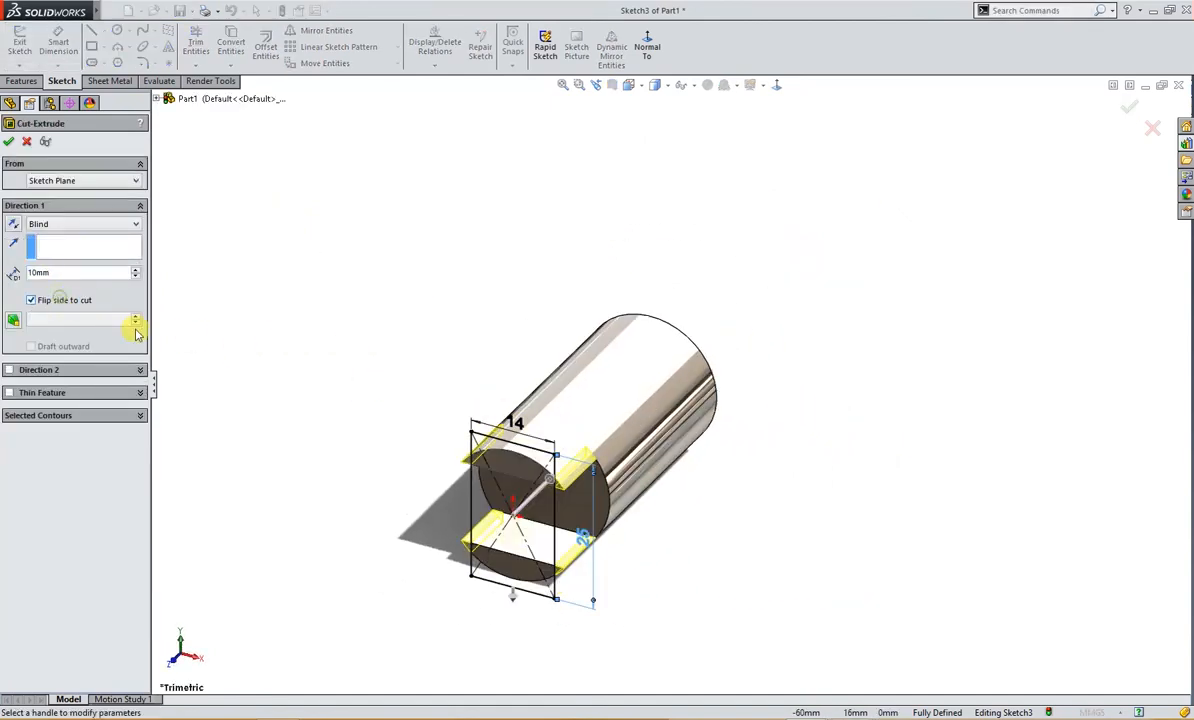
{"action": "double_click", "coordinate": [65, 274]}
{"action": "type", "text": "19"}
{"action": "key", "text": "Return"}
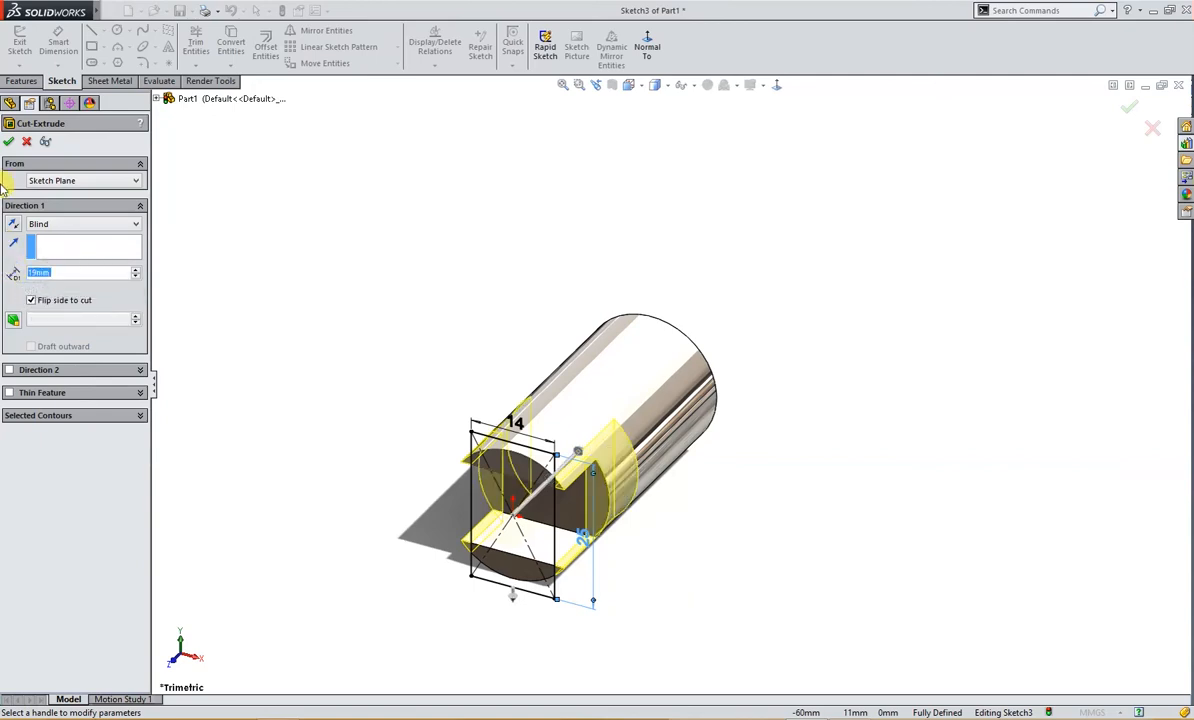
{"action": "left_click", "coordinate": [9, 146]}
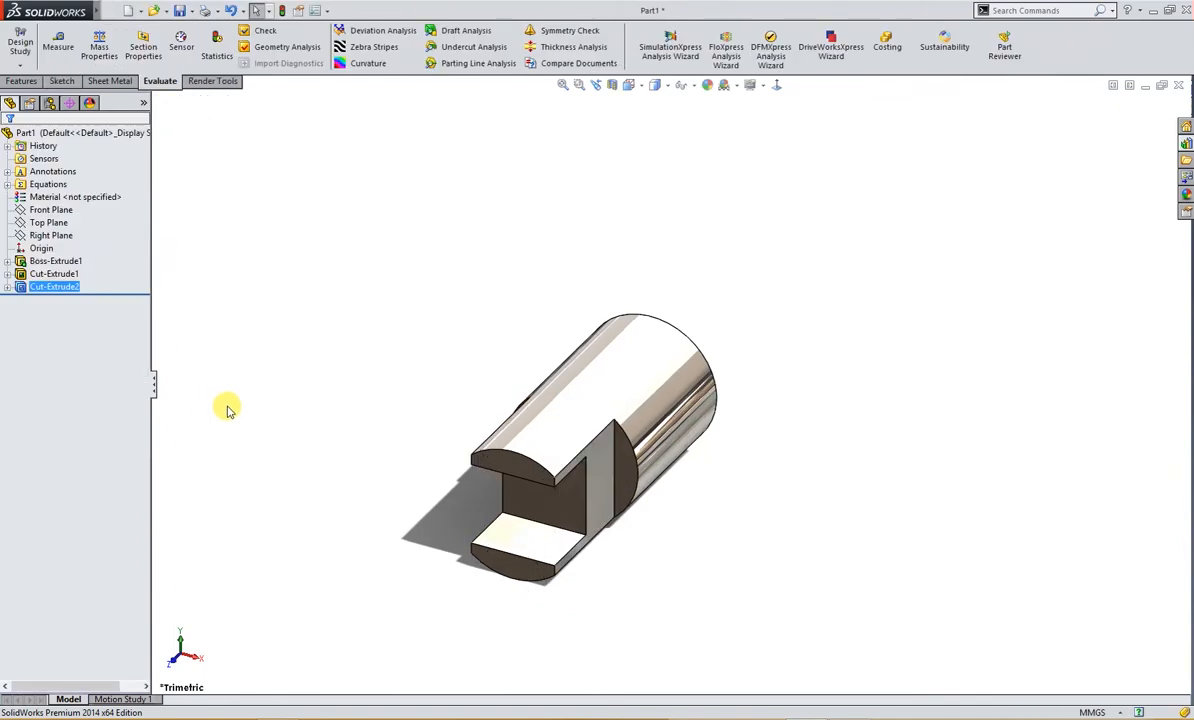
- Start a sketch on the flat side face and draw a shallow three-point arc between the slot's two inner corners, bulging into the body
{"action": "middle_click_drag", "start_coordinate": [259, 411], "coordinate": [336, 508]}
{"action": "middle_click_drag", "start_coordinate": [390, 468], "coordinate": [252, 445]}
{"action": "right_click_drag", "start_coordinate": [251, 443], "coordinate": [313, 384]}
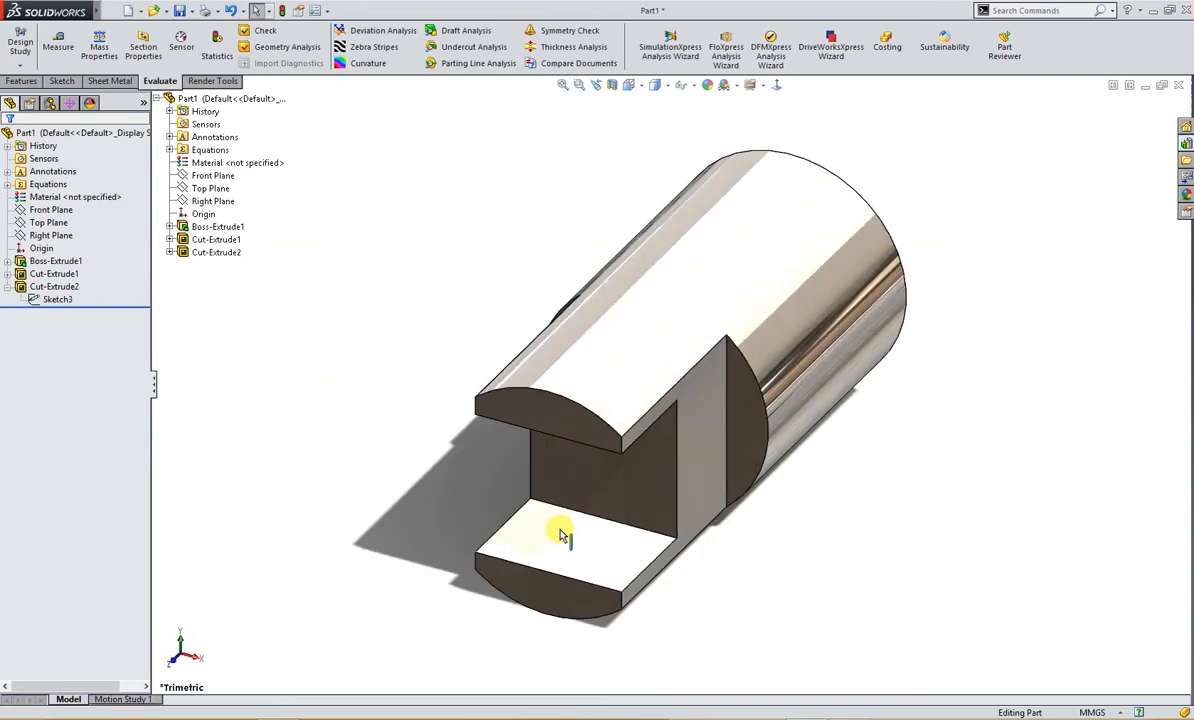
{"action": "left_click", "coordinate": [704, 455]}
{"action": "left_click", "coordinate": [740, 410]}
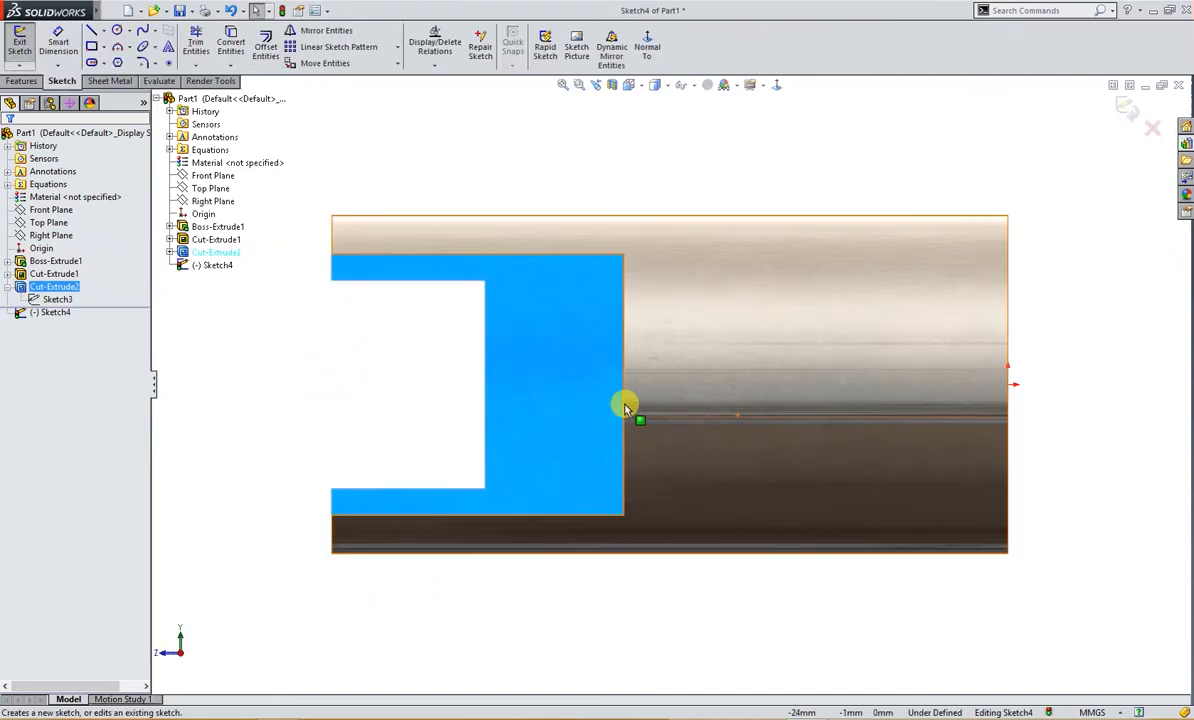
{"action": "right_click_drag", "start_coordinate": [389, 345], "coordinate": [395, 457]}
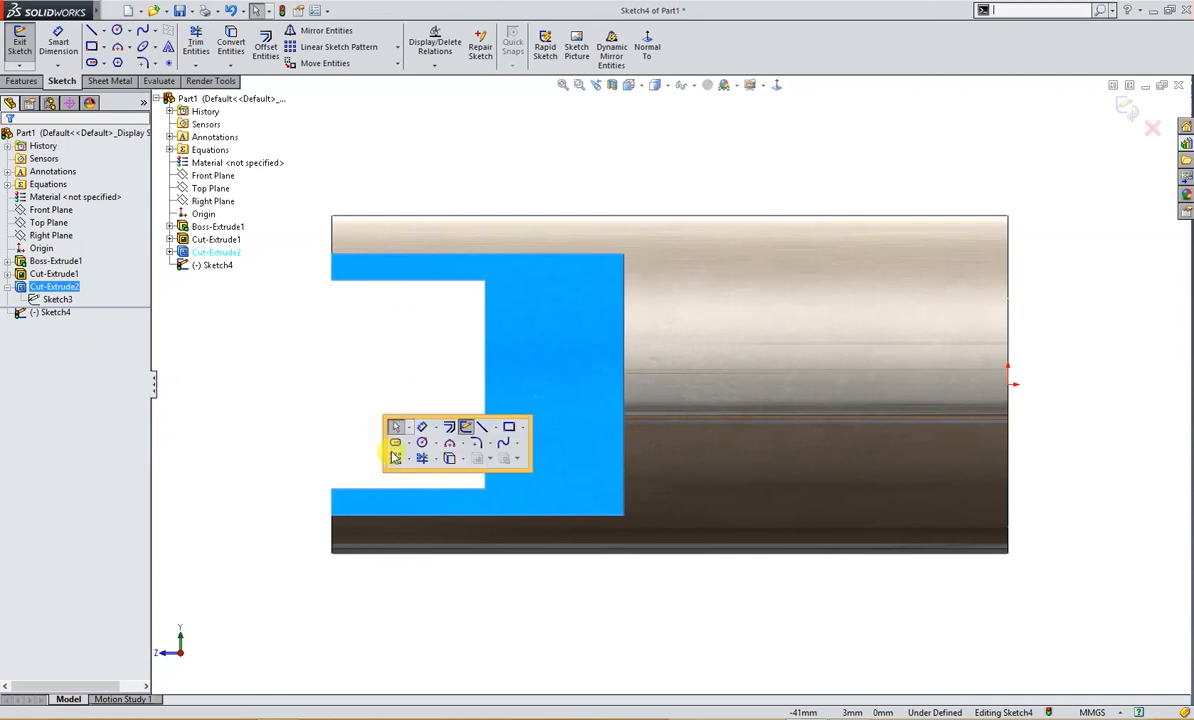
{"action": "left_click", "coordinate": [449, 443]}
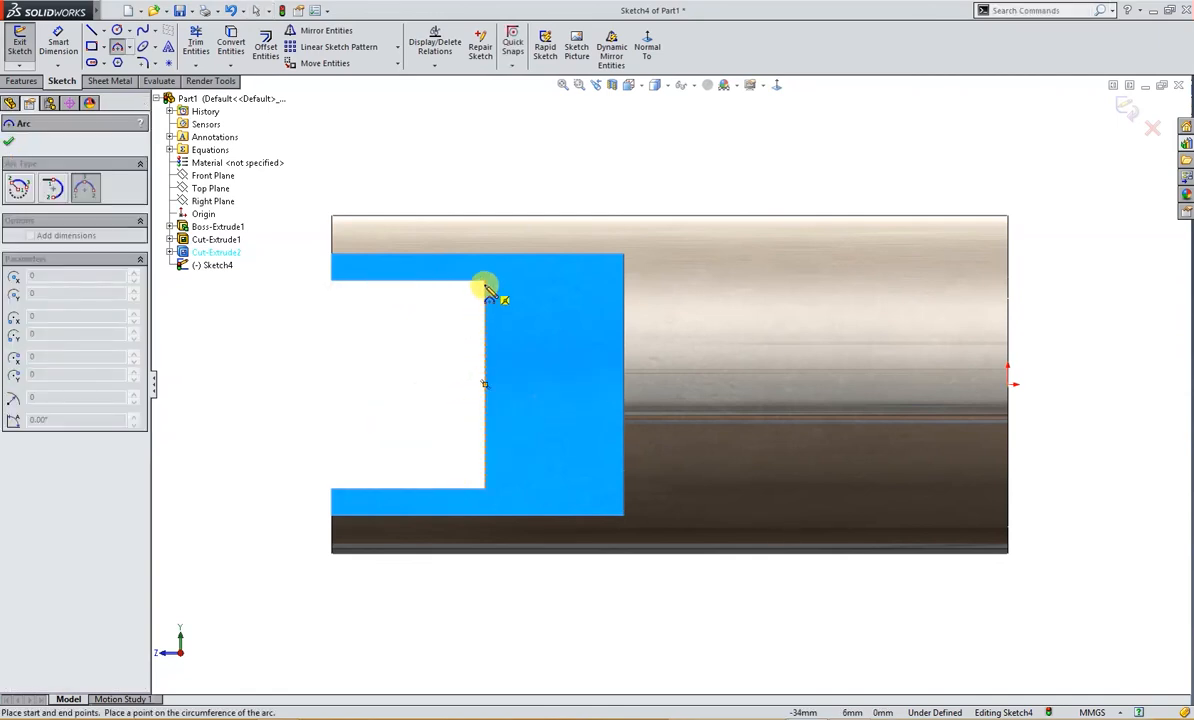
{"action": "left_click_drag", "start_coordinate": [486, 285], "coordinate": [493, 427]}
{"action": "left_click_drag", "start_coordinate": [480, 493], "coordinate": [481, 488]}
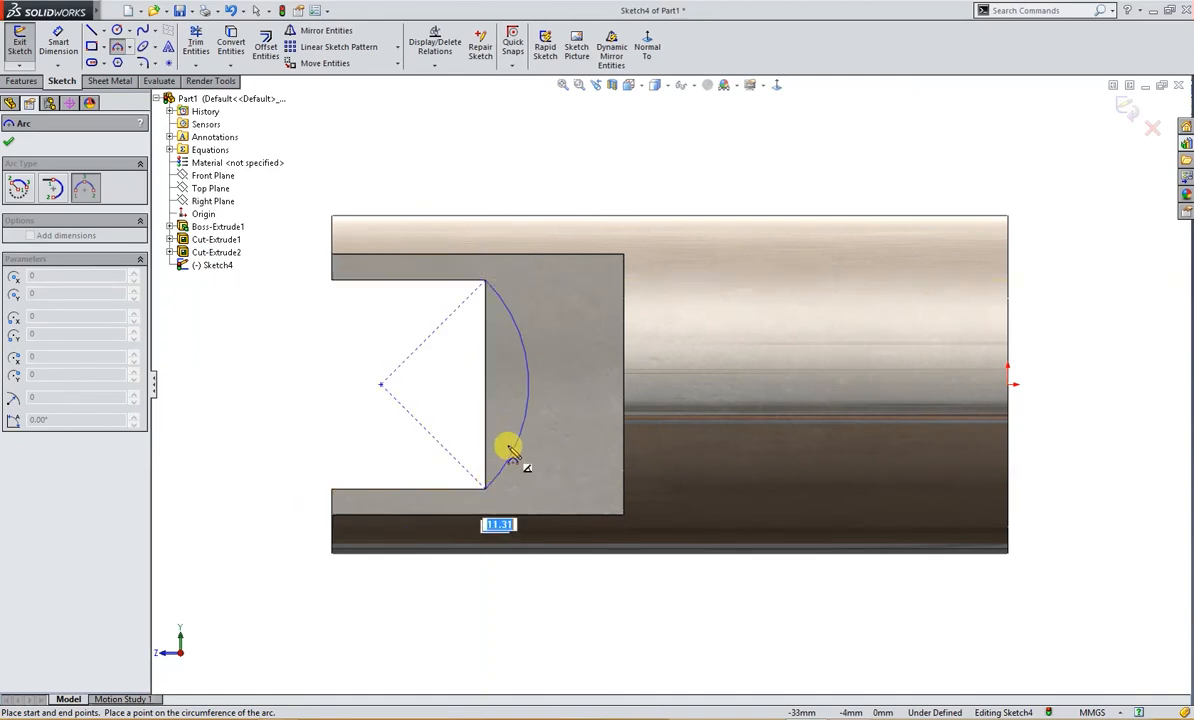
{"action": "left_click", "coordinate": [501, 407]}
- Close the arc with a vertical line about 13.6 mm long between the slot's inner corners and dimension the arc's radius 24 mm
{"action": "right_click_drag", "start_coordinate": [424, 400], "coordinate": [388, 452]}
{"action": "left_click_drag", "start_coordinate": [484, 281], "coordinate": [484, 489]}
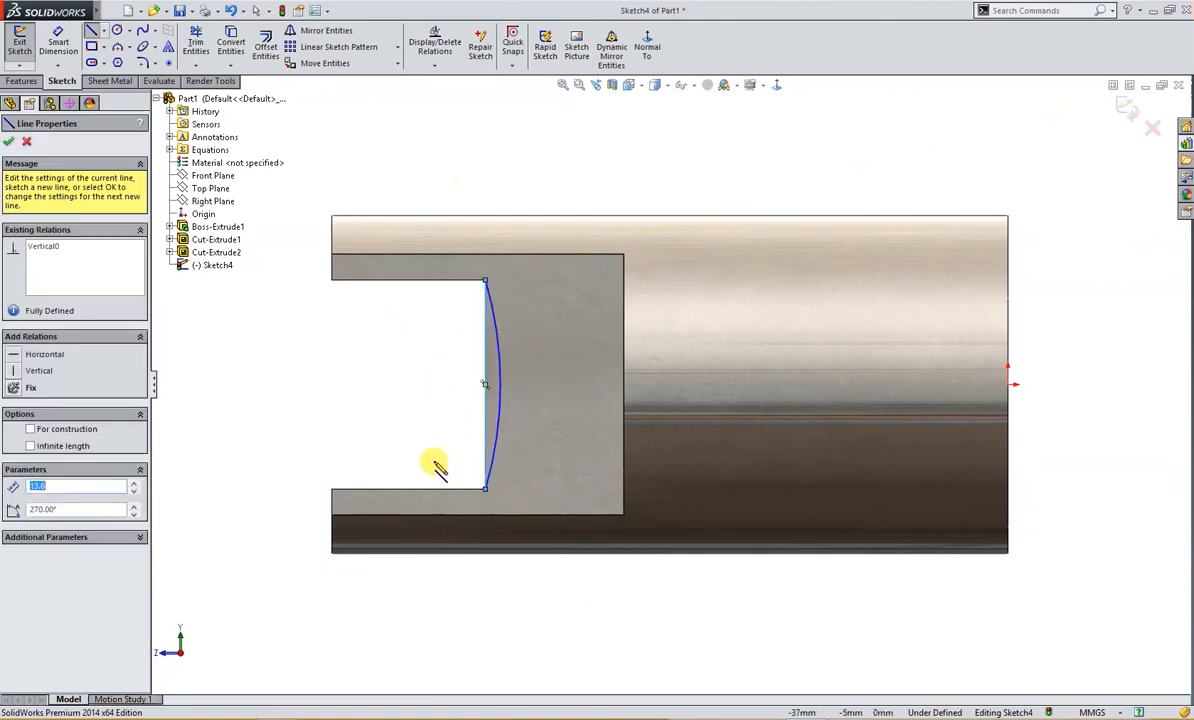
{"action": "right_click_drag", "start_coordinate": [427, 437], "coordinate": [440, 410]}
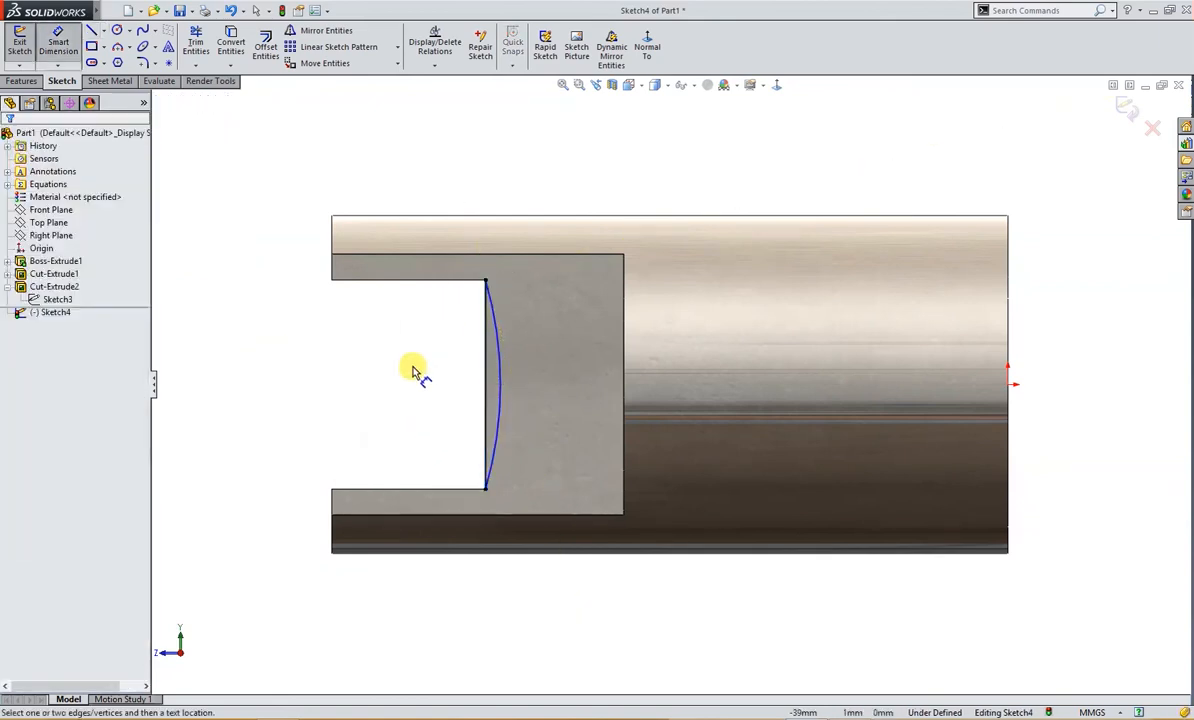
{"action": "left_click", "coordinate": [494, 386]}
{"action": "left_click", "coordinate": [415, 393]}
{"action": "type", "text": "24"}
{"action": "key", "text": "Return"}
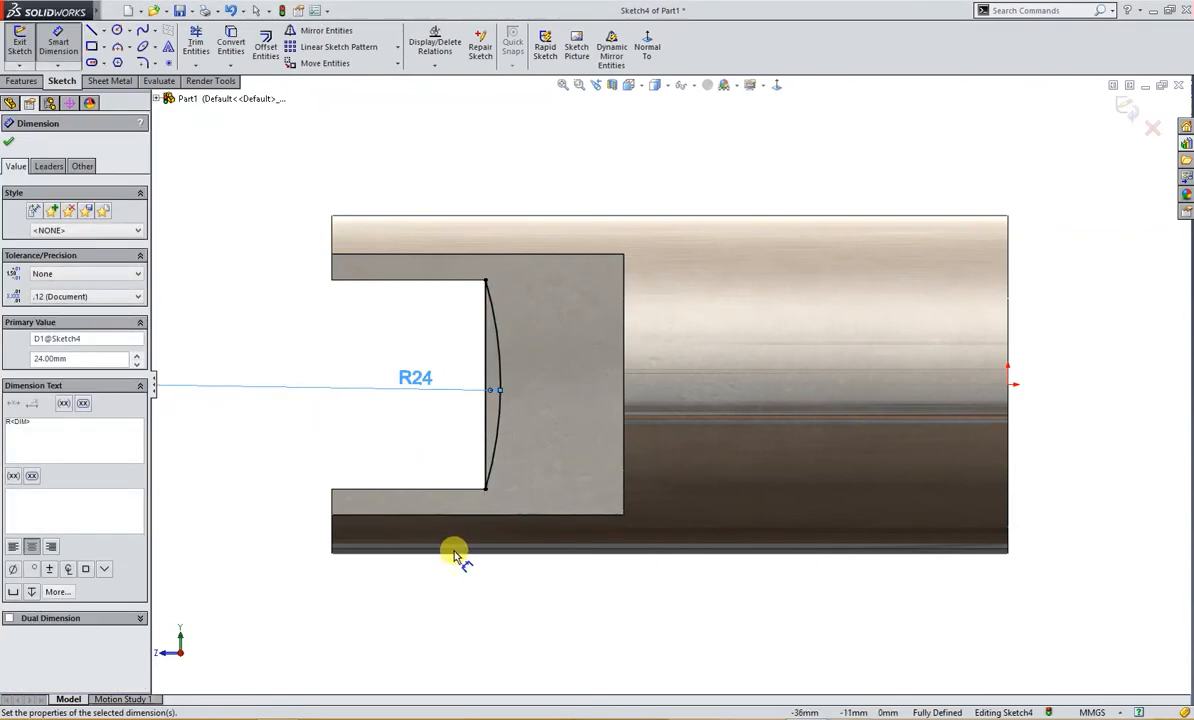
- Cut the closed arc profile Through All to give the slot a curved inner end
{"action": "key", "text": "s"}
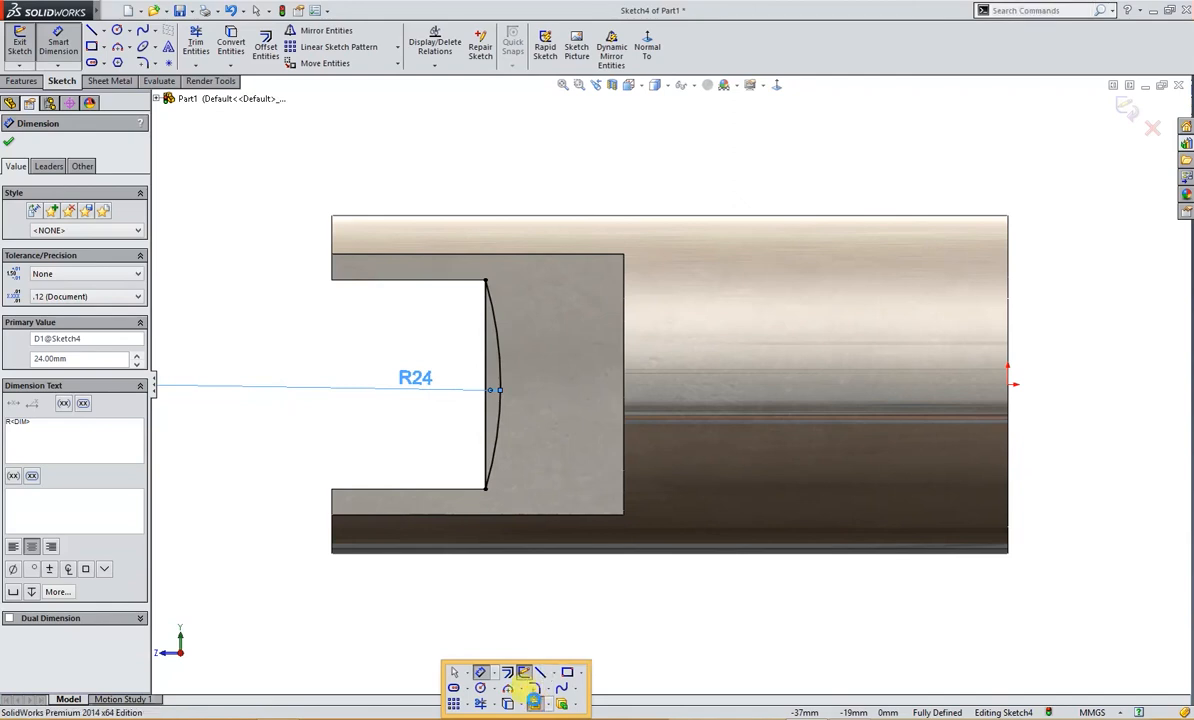
{"action": "left_click", "coordinate": [537, 703]}
{"action": "left_click", "coordinate": [62, 223]}
{"action": "left_click", "coordinate": [58, 238]}
{"action": "left_click", "coordinate": [10, 142]}
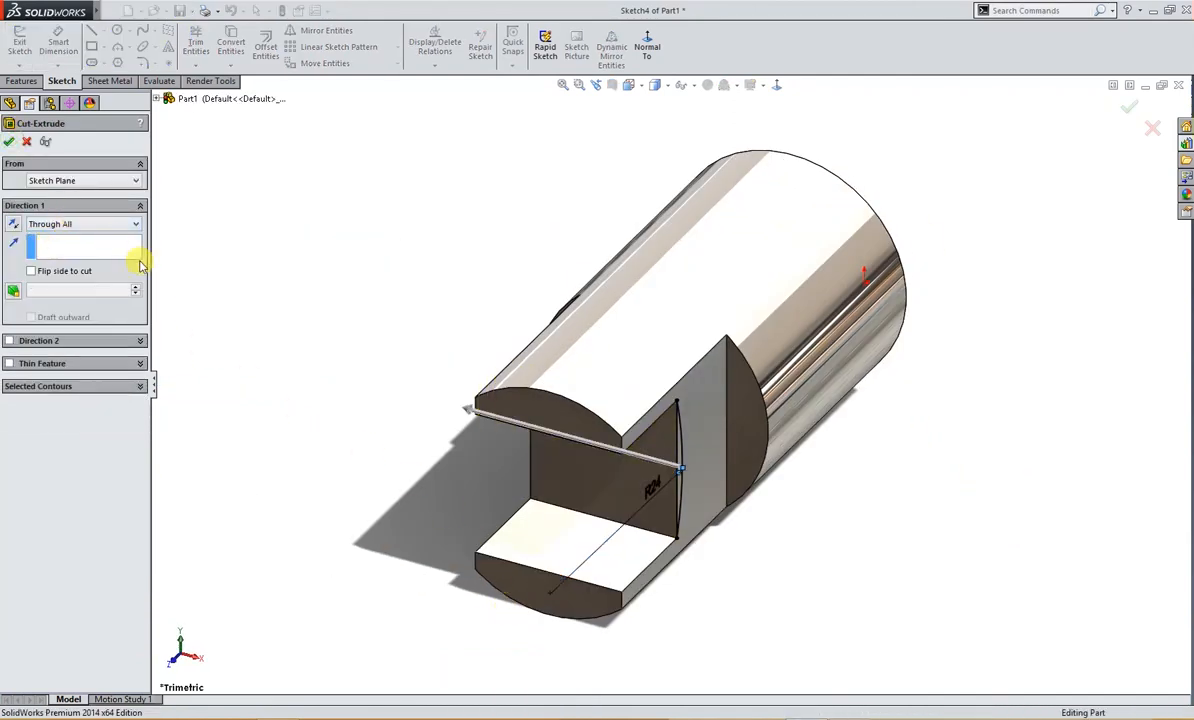
- Save the part to the Desktop under the name Screw Holder
{"action": "middle_click_drag", "start_coordinate": [375, 550], "coordinate": [312, 461]}
{"action": "key", "text": "ctrl+7"}
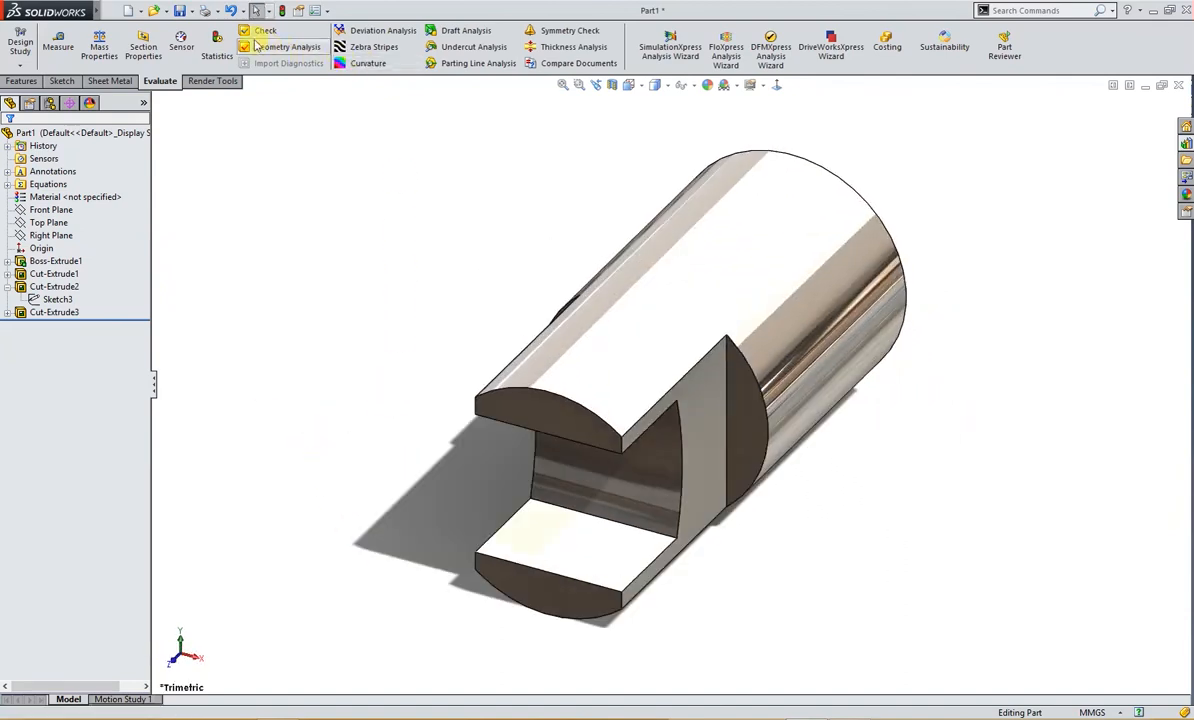
{"action": "left_click", "coordinate": [181, 14]}
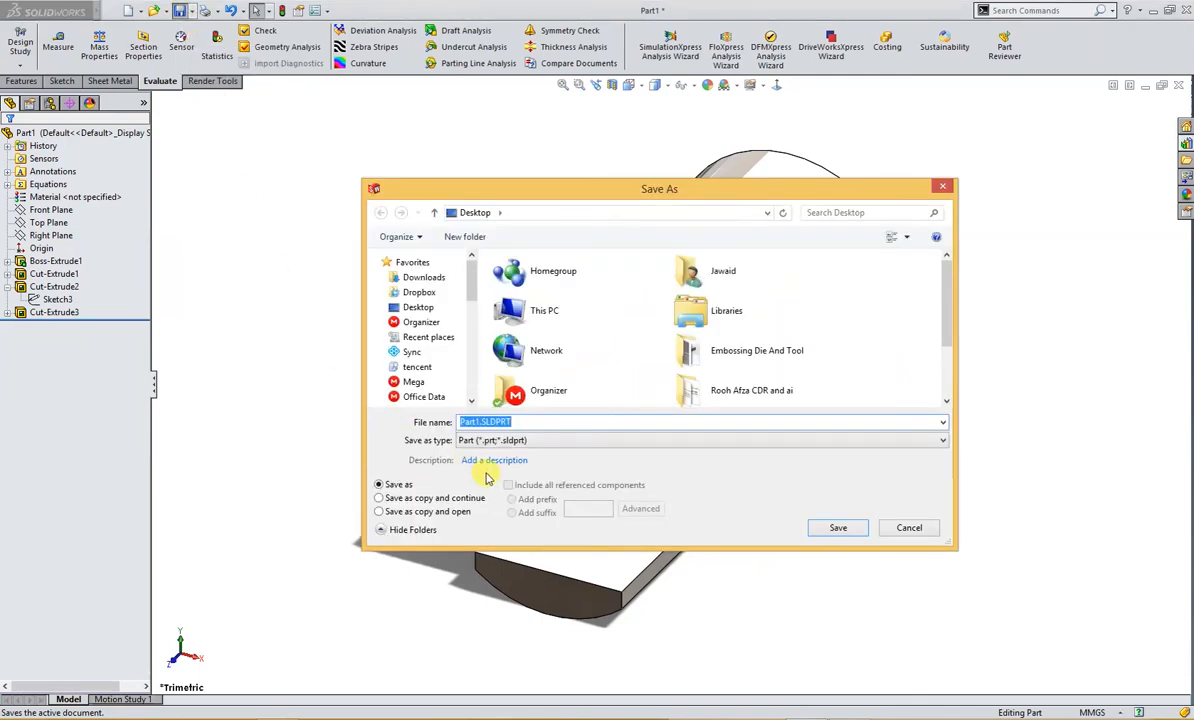
{"action": "type", "text": "Sr"}
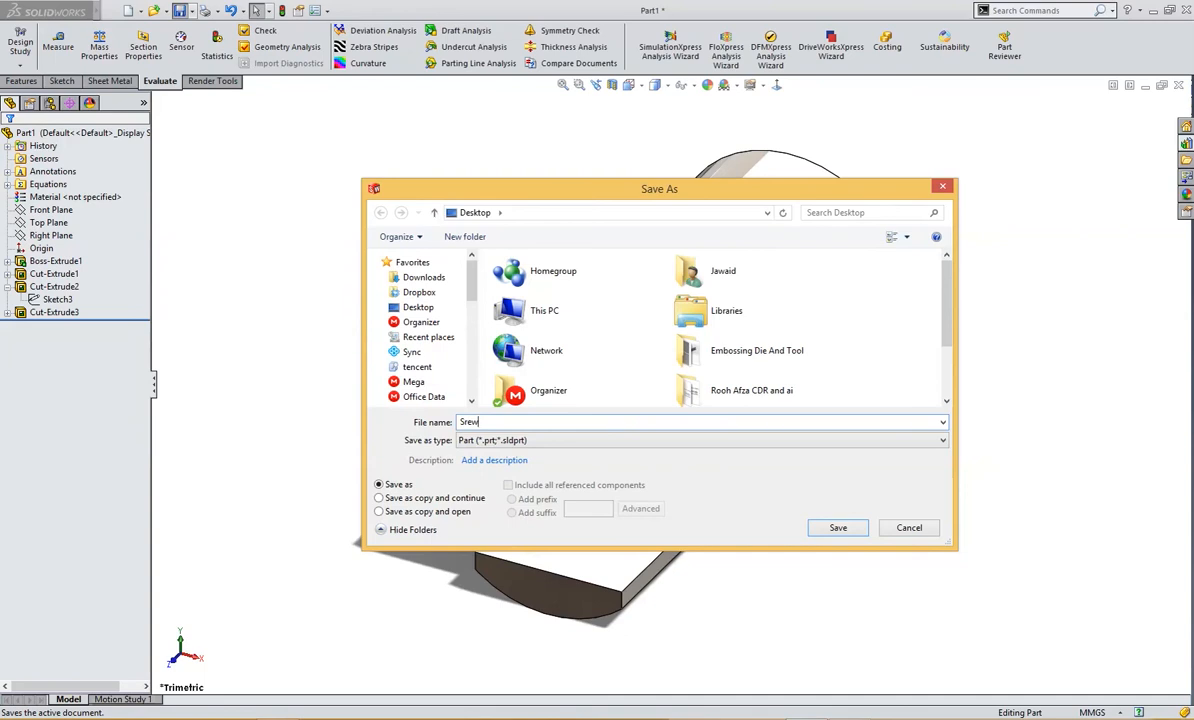
{"action": "key", "text": "BackSpace"}
{"action": "type", "text": "c"}
{"action": "left_click", "coordinate": [841, 534]}
- Chamfer the circular edge of the cylinder's unslotted end with a distance of 0.25 mm at 45 degrees
{"action": "middle_click_drag", "start_coordinate": [839, 530], "coordinate": [592, 416]}
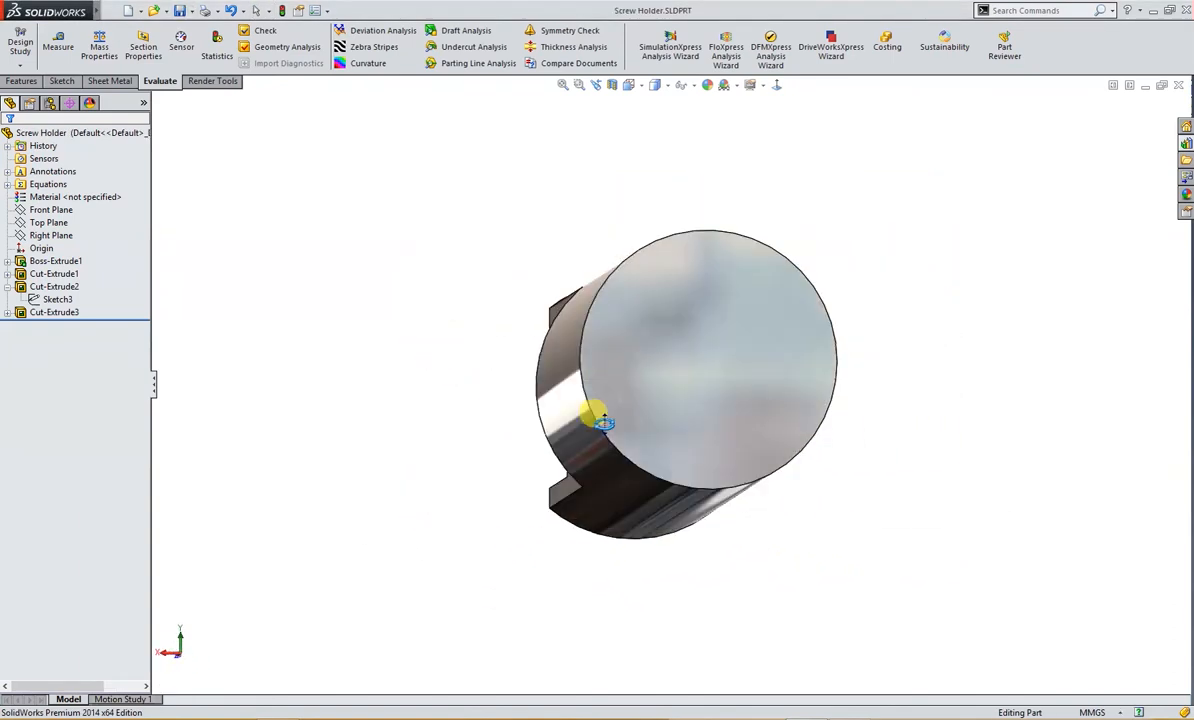
{"action": "left_click", "coordinate": [612, 444]}
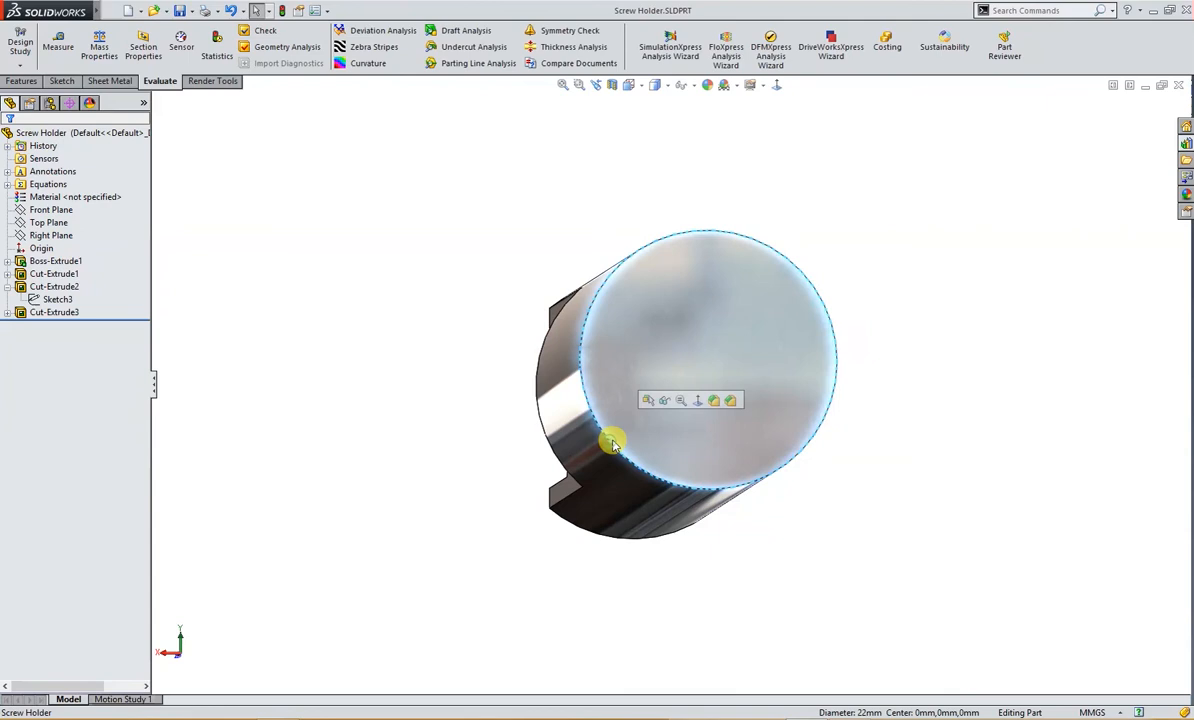
{"action": "left_click", "coordinate": [717, 400]}
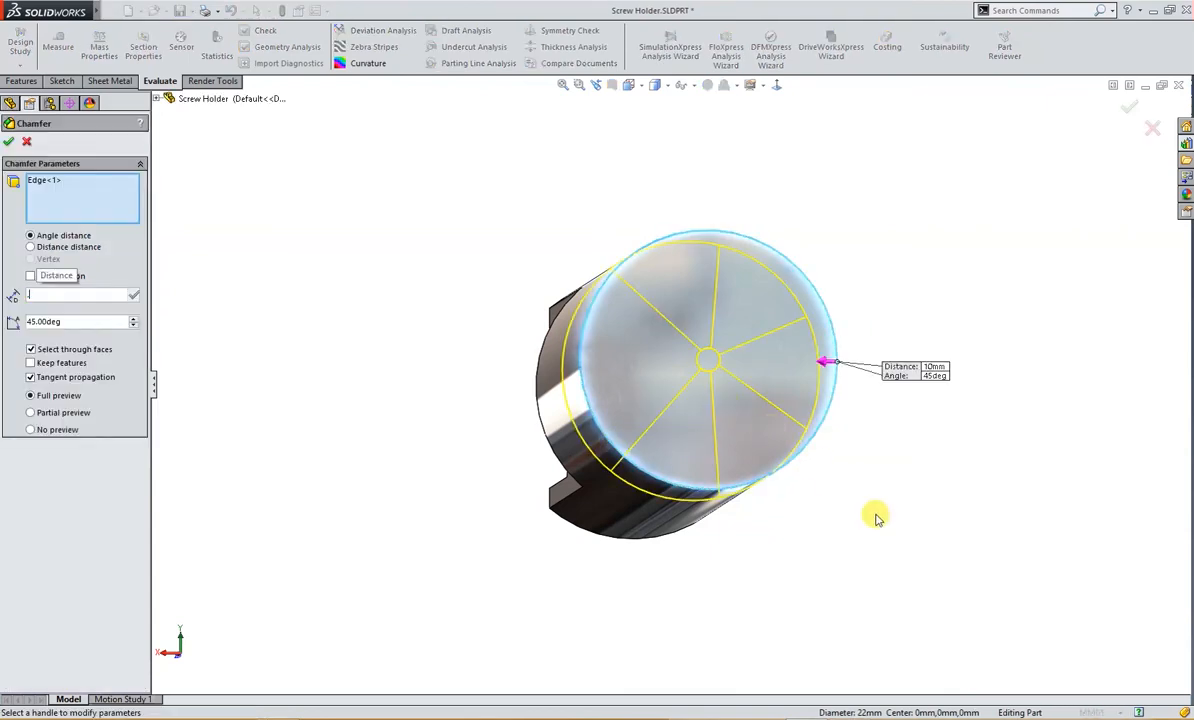
{"action": "type", "text": "0.25"}
{"action": "key", "text": "Return"}
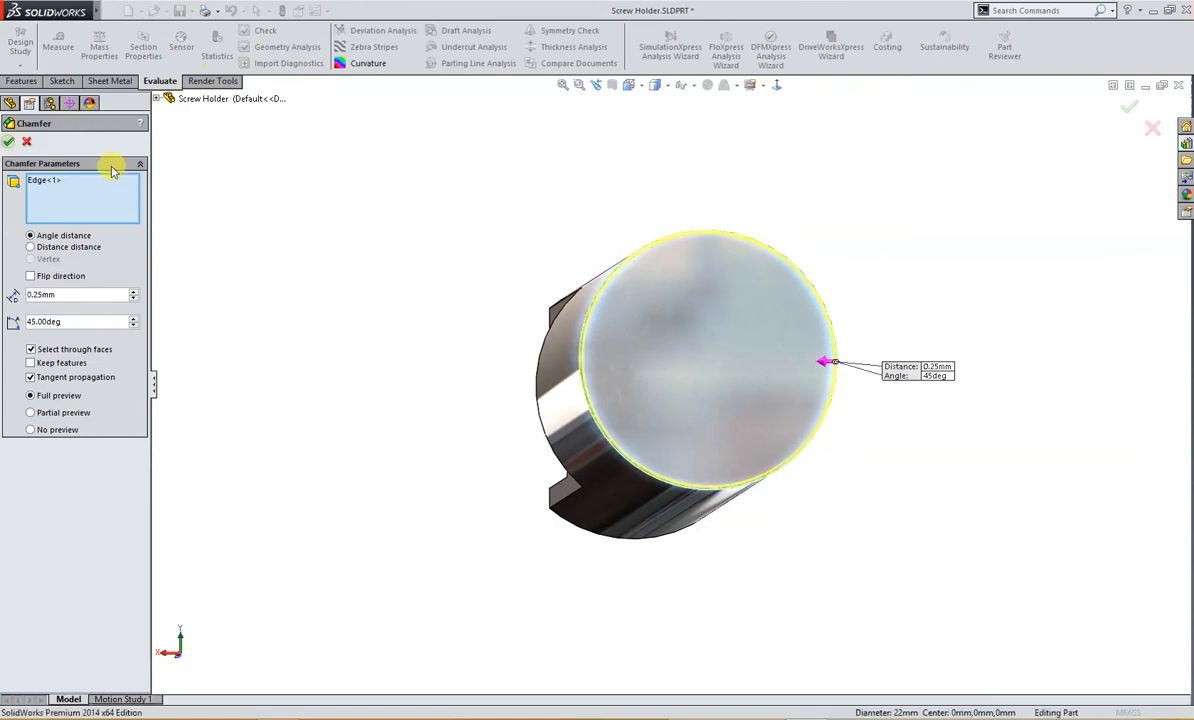
{"action": "left_click", "coordinate": [9, 141]}
{"action": "middle_click_drag", "start_coordinate": [306, 266], "coordinate": [354, 314]}
{"action": "right_click_drag", "start_coordinate": [354, 314], "coordinate": [420, 244]}
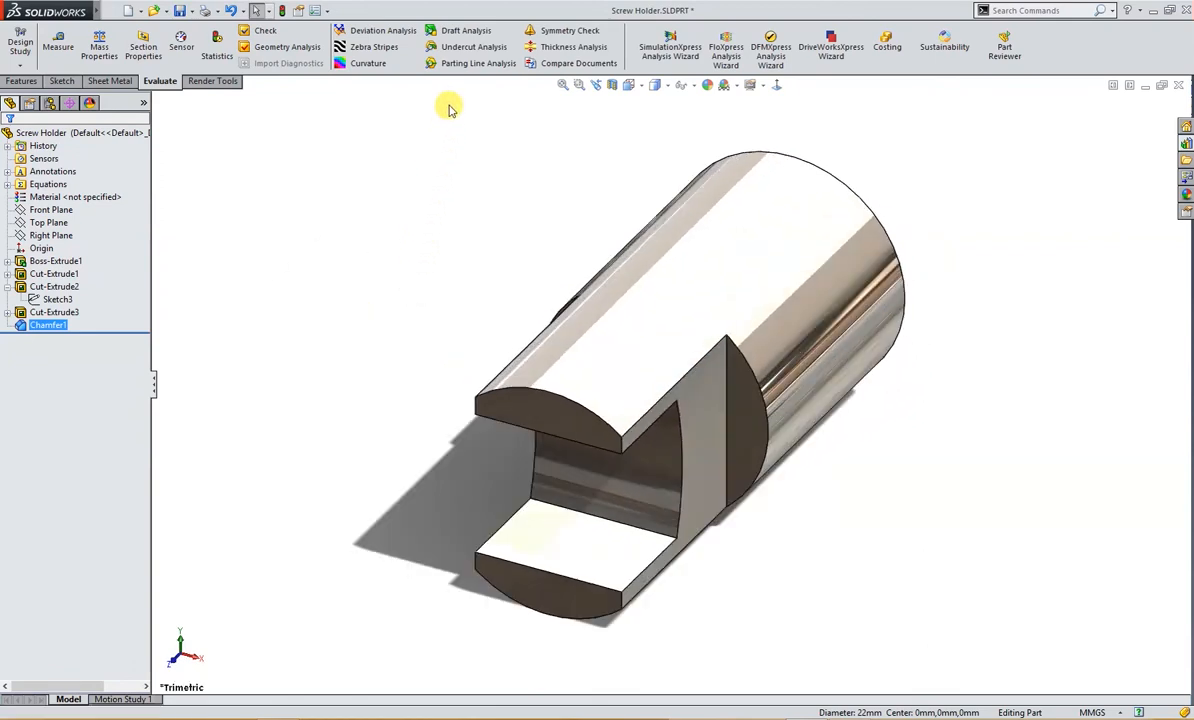